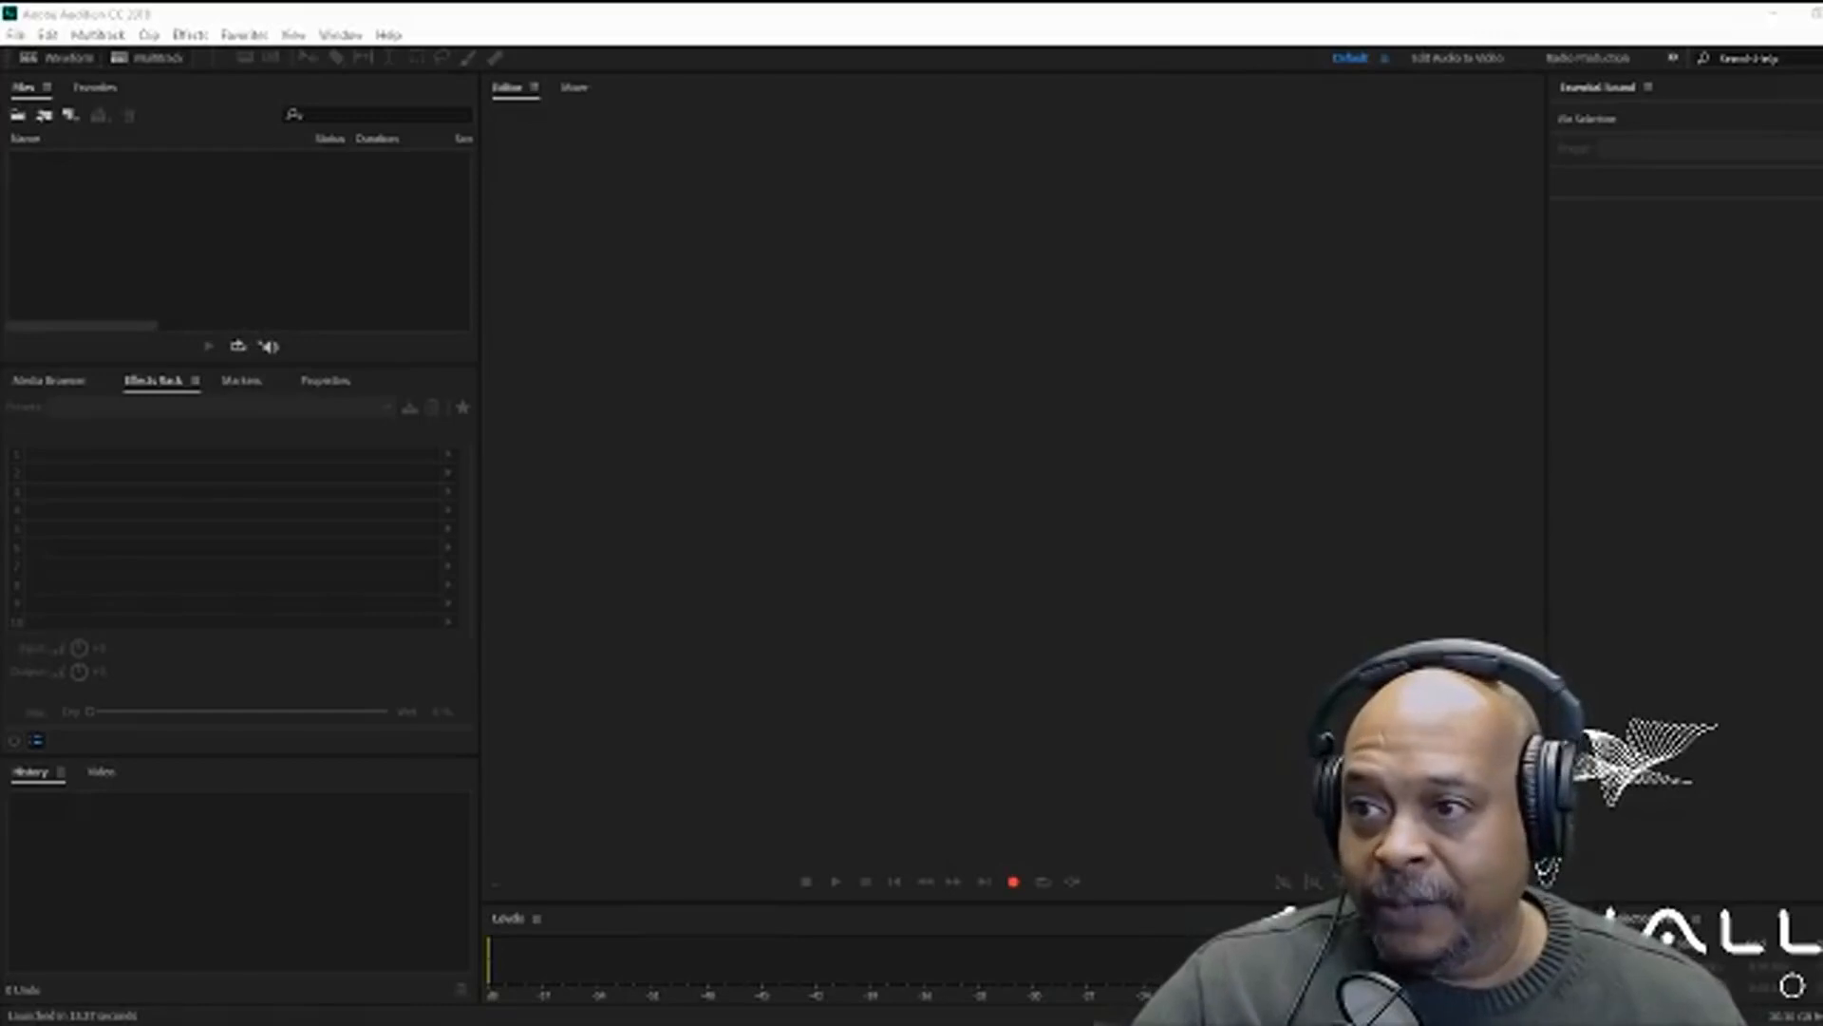
Create a new multitrack session named 'mirl test', overwriting the existing session of that name
left_click(15, 35)
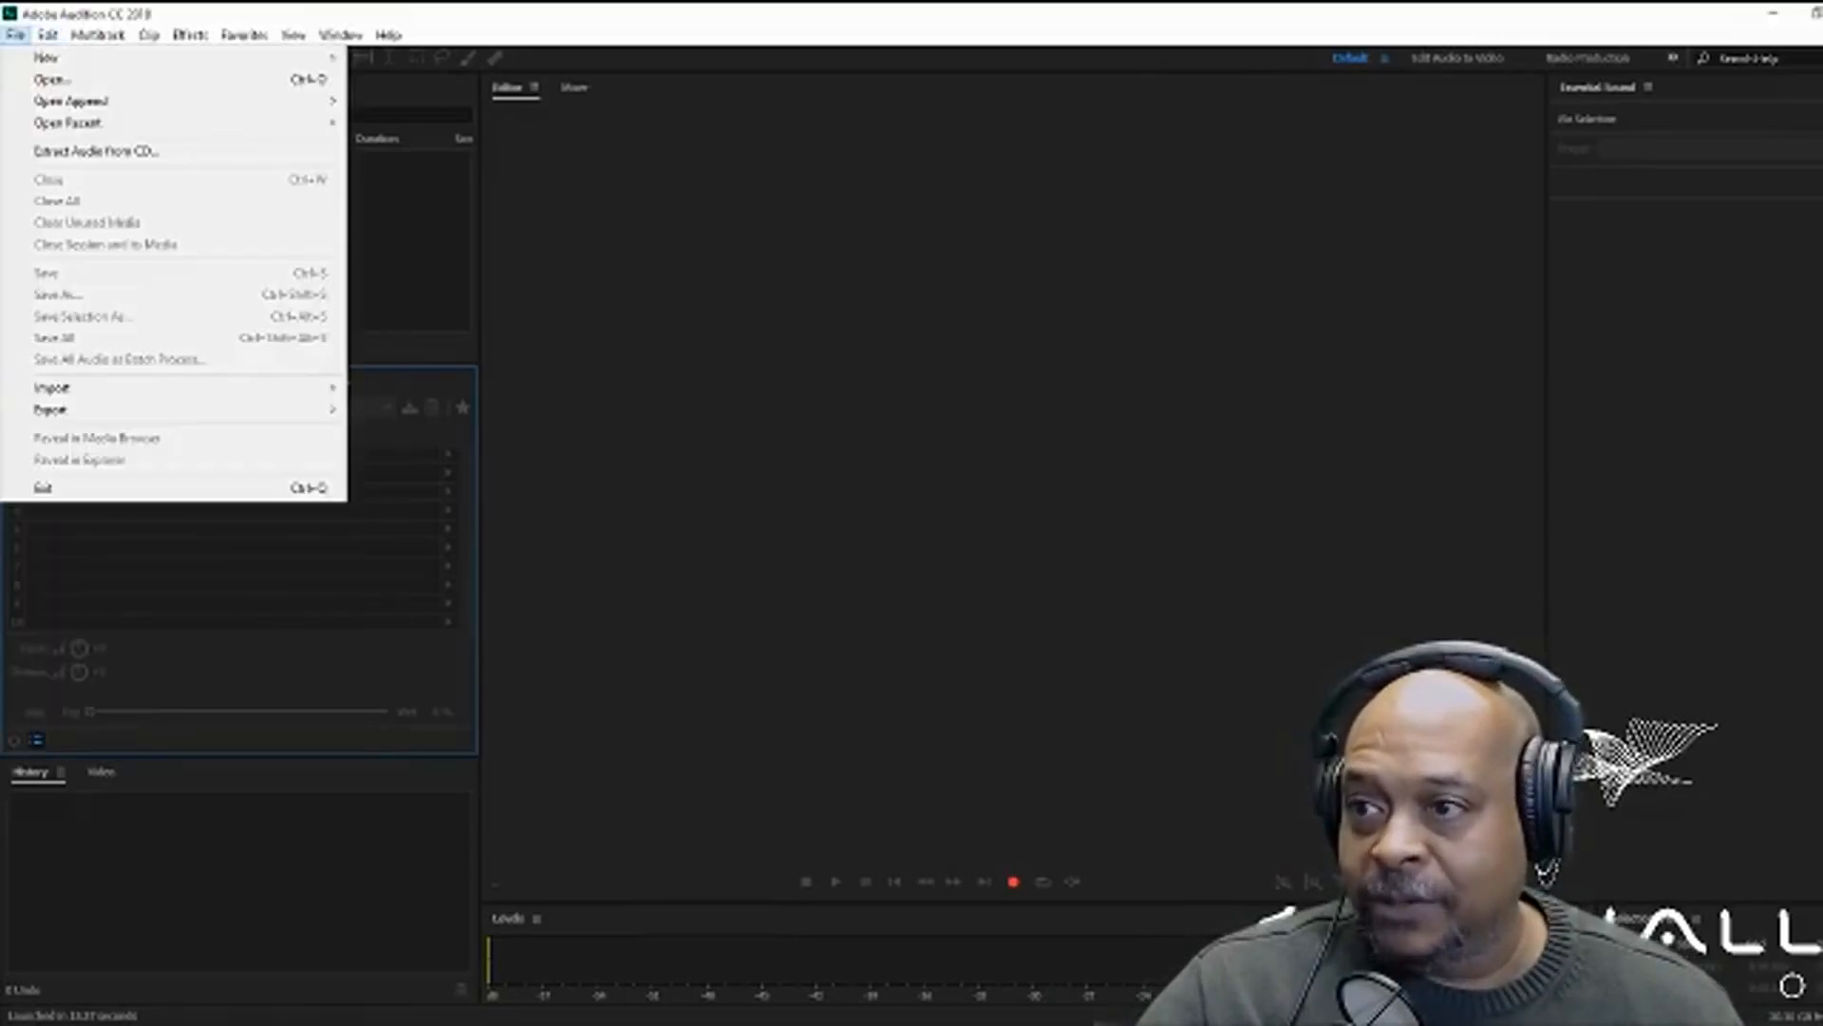
mouse_move(95, 57)
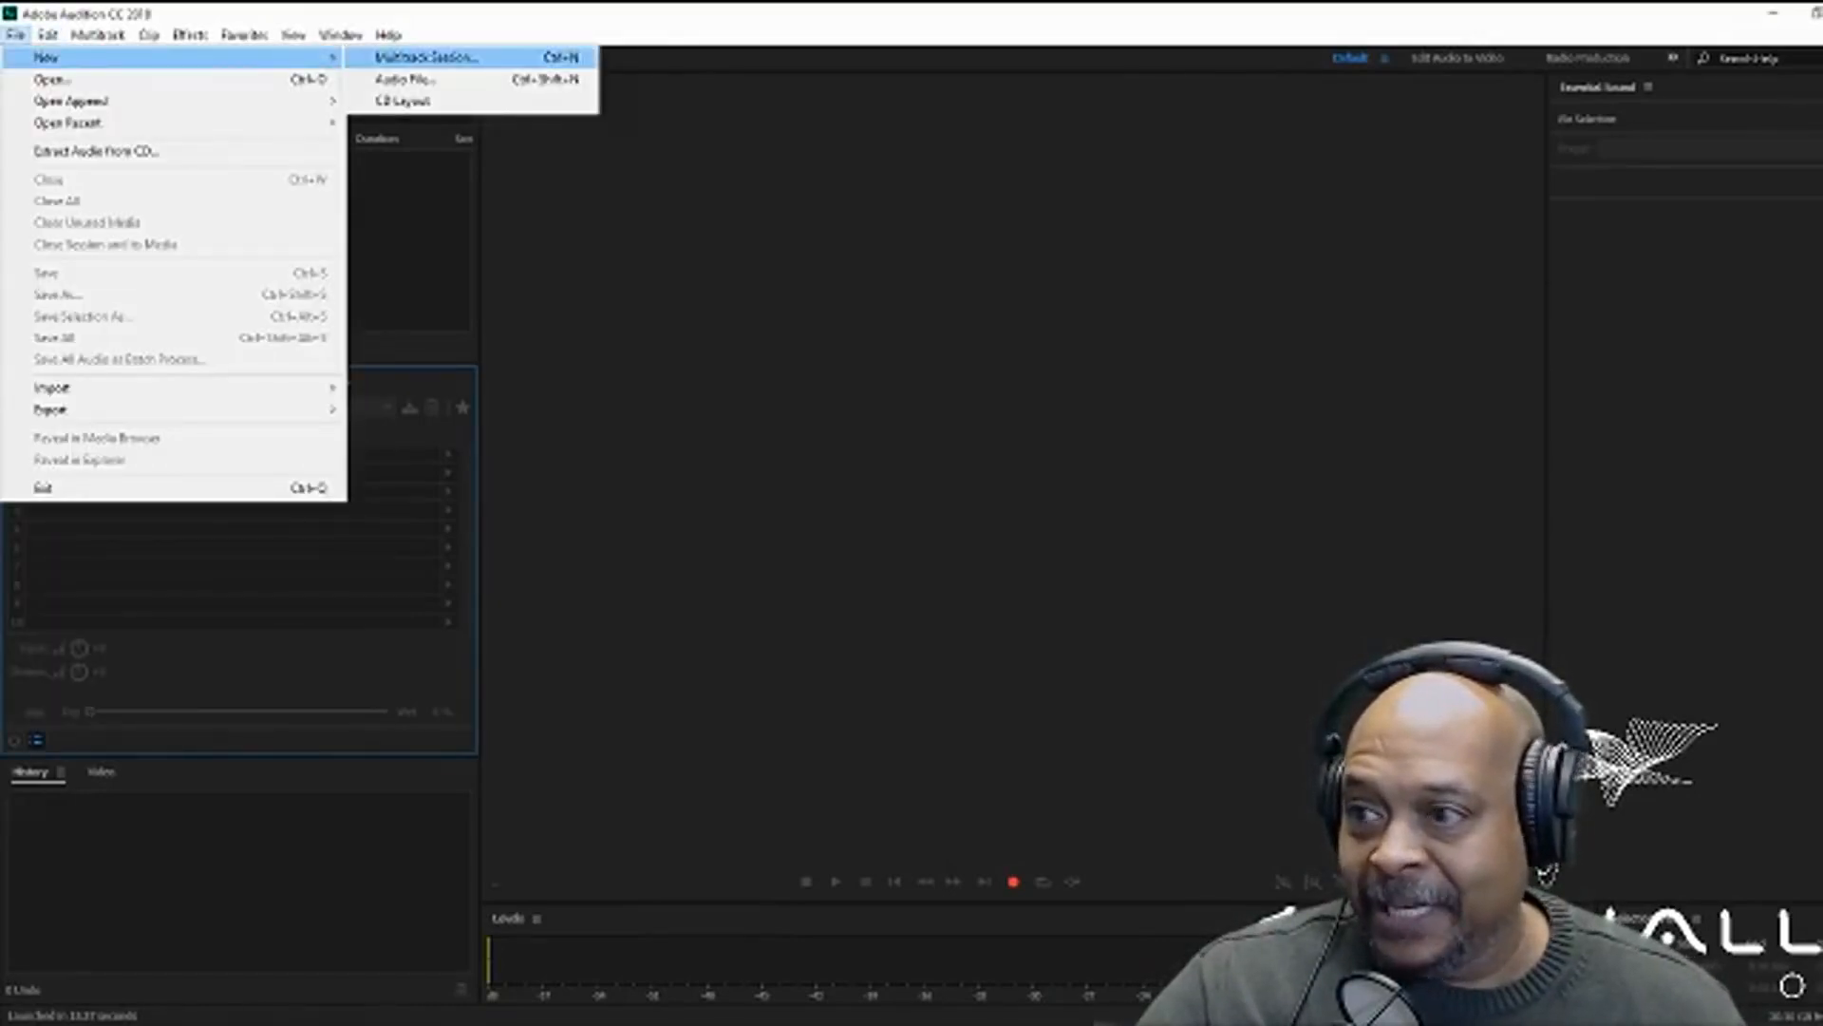
left_click(428, 57)
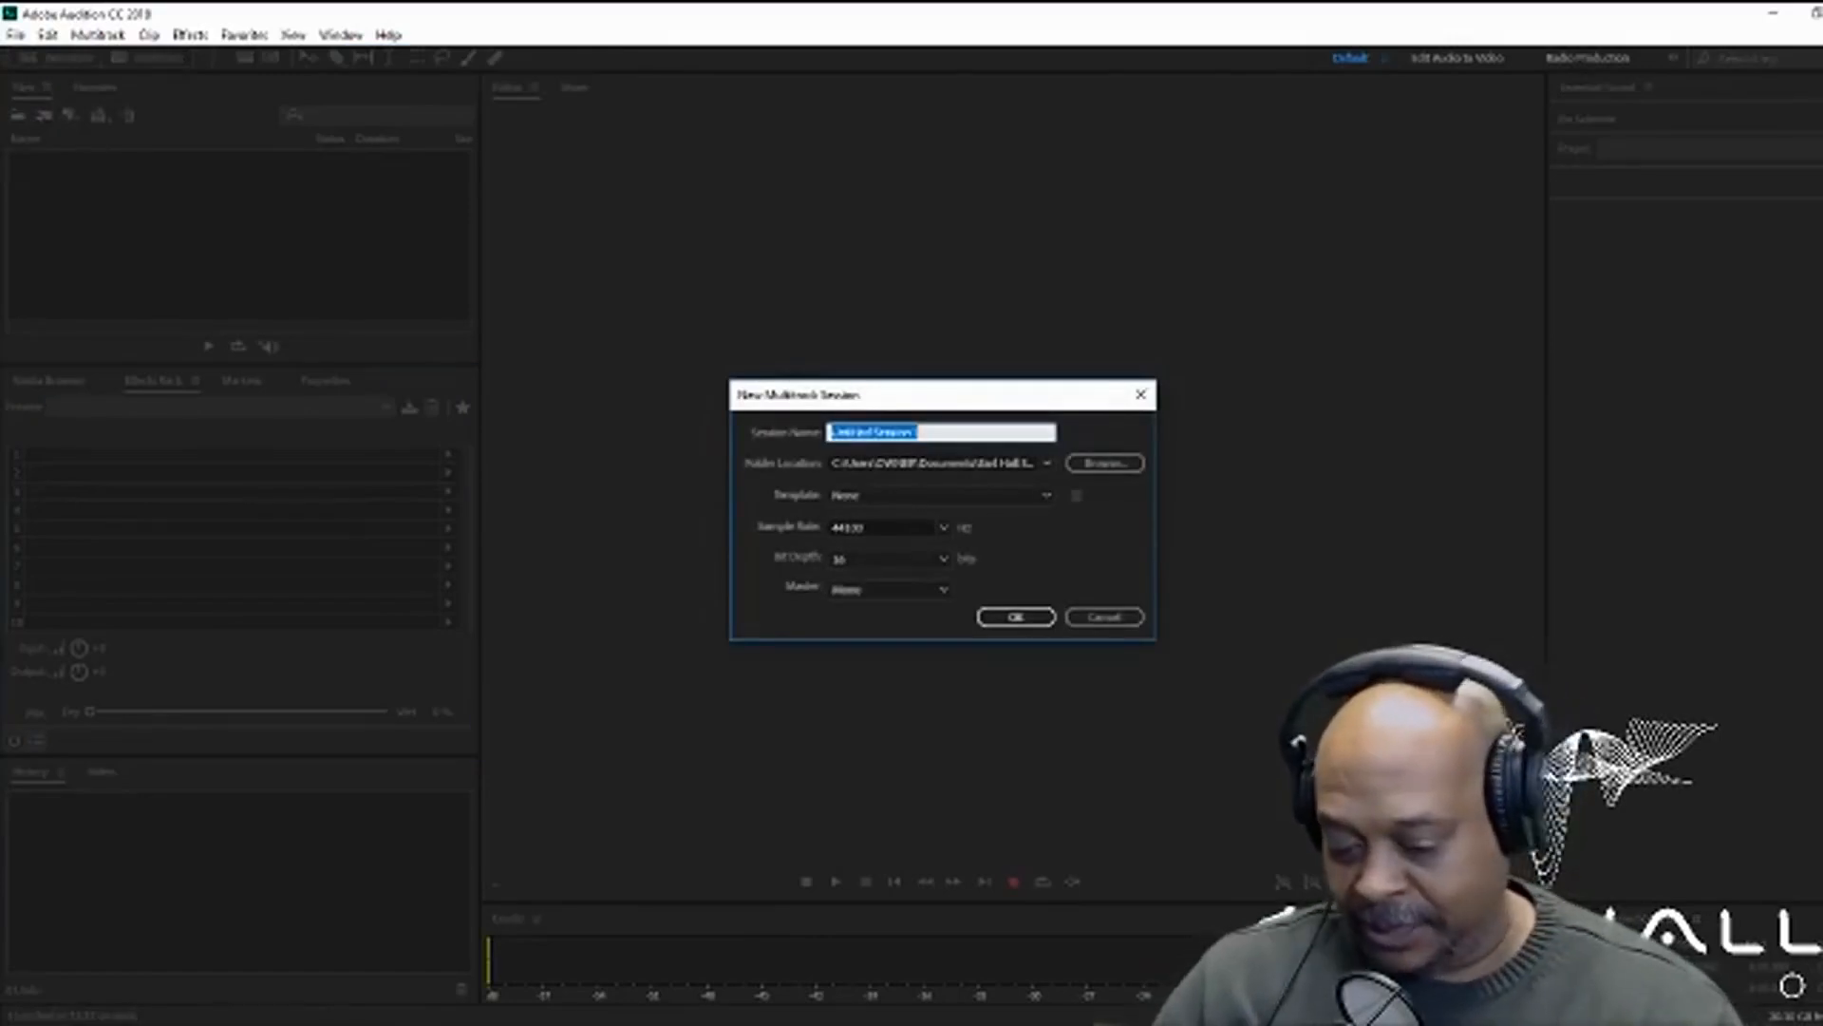
type("mirl test")
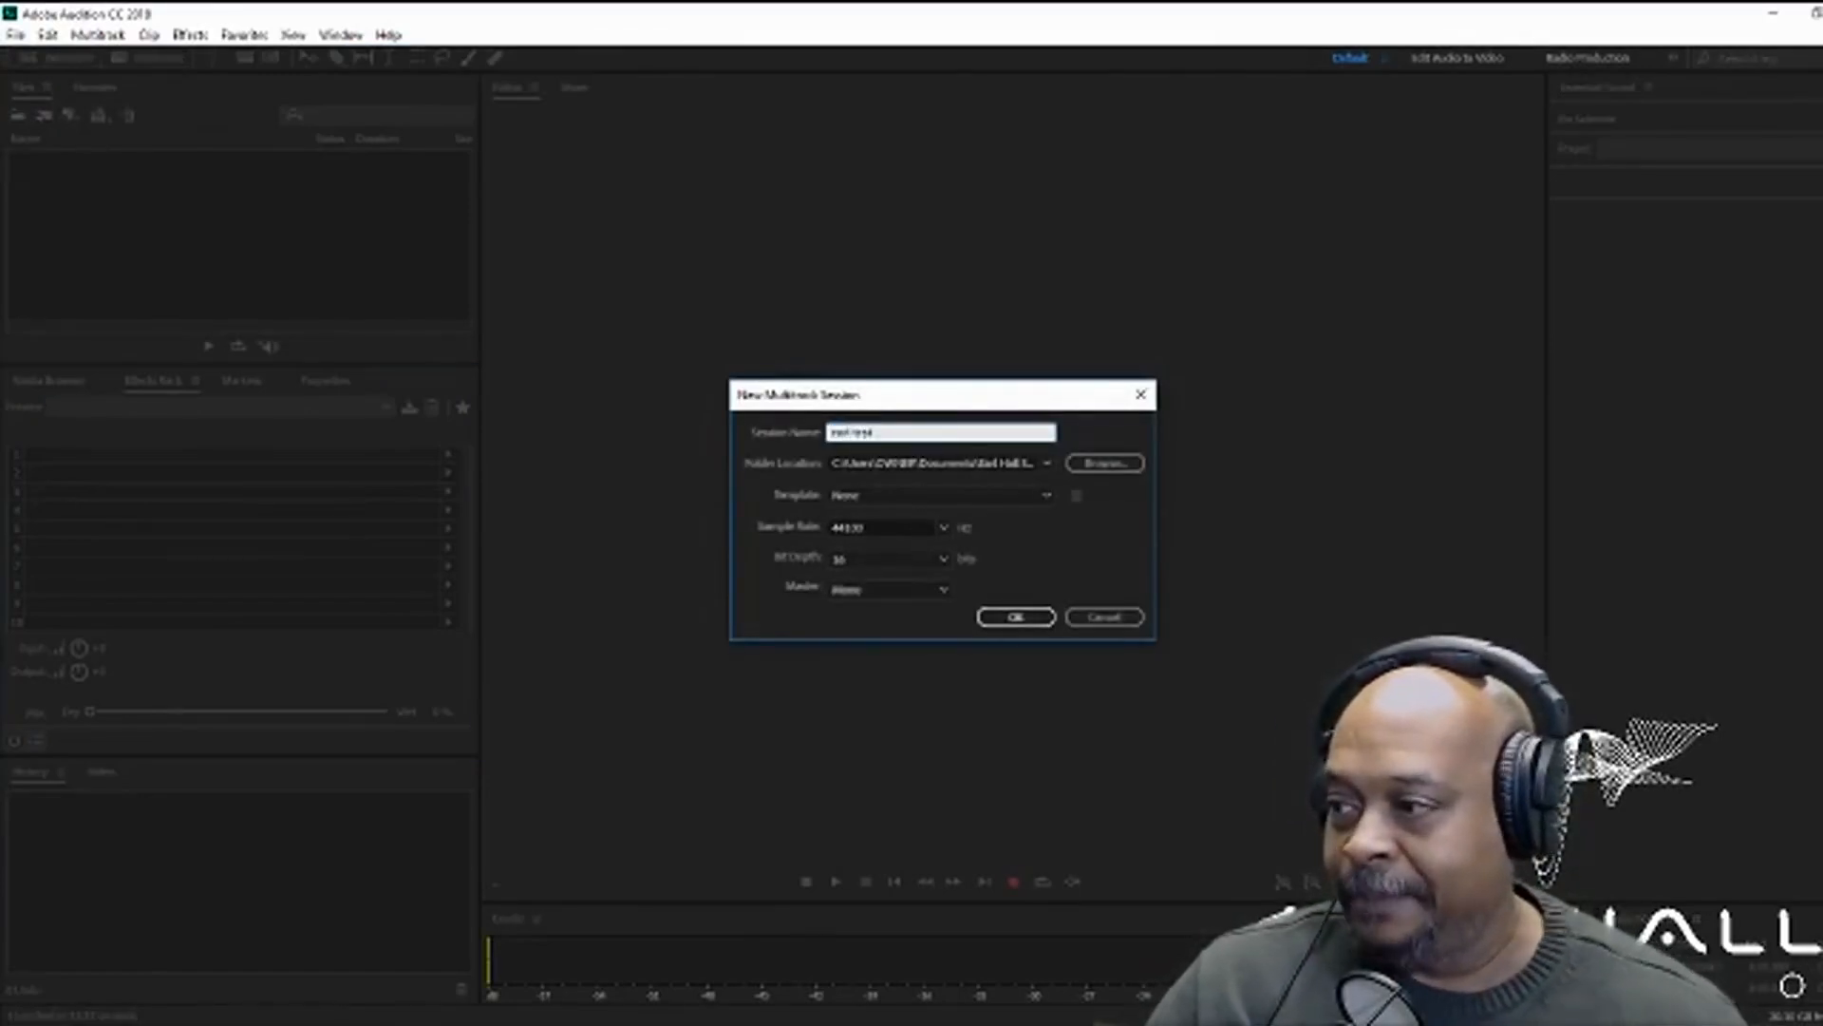
key("Return")
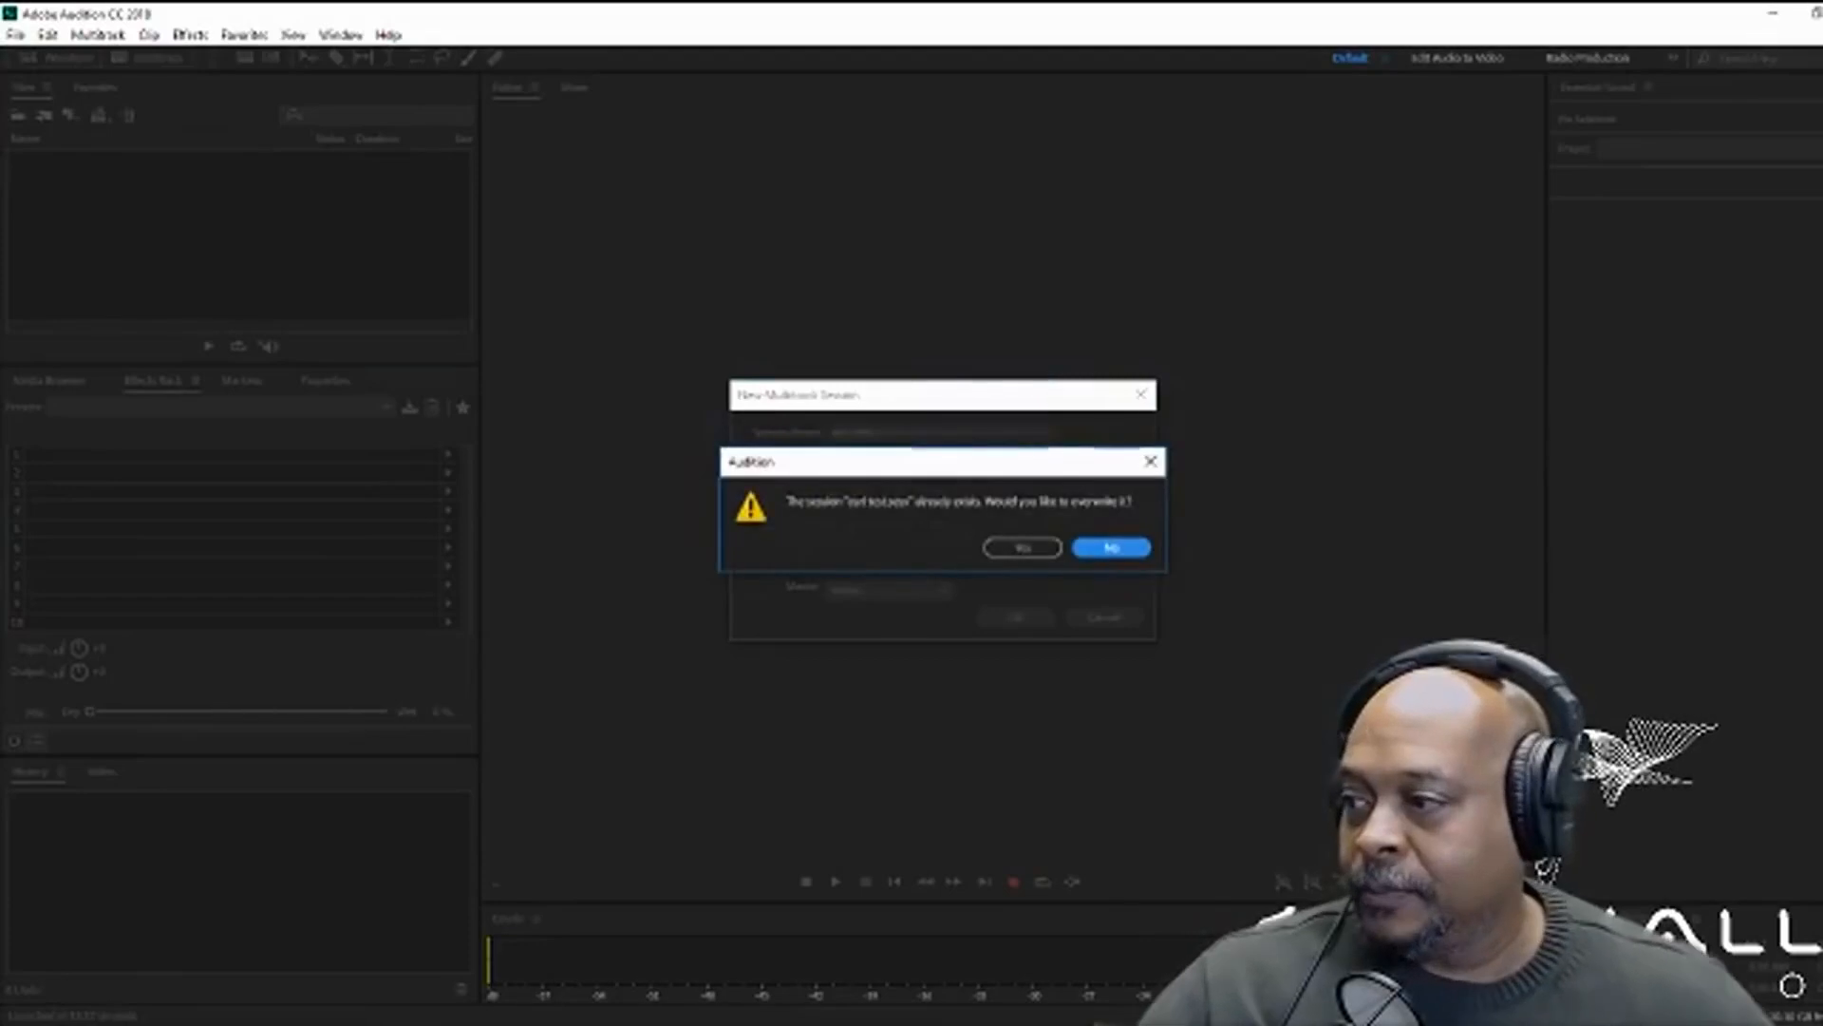
left_click(1023, 547)
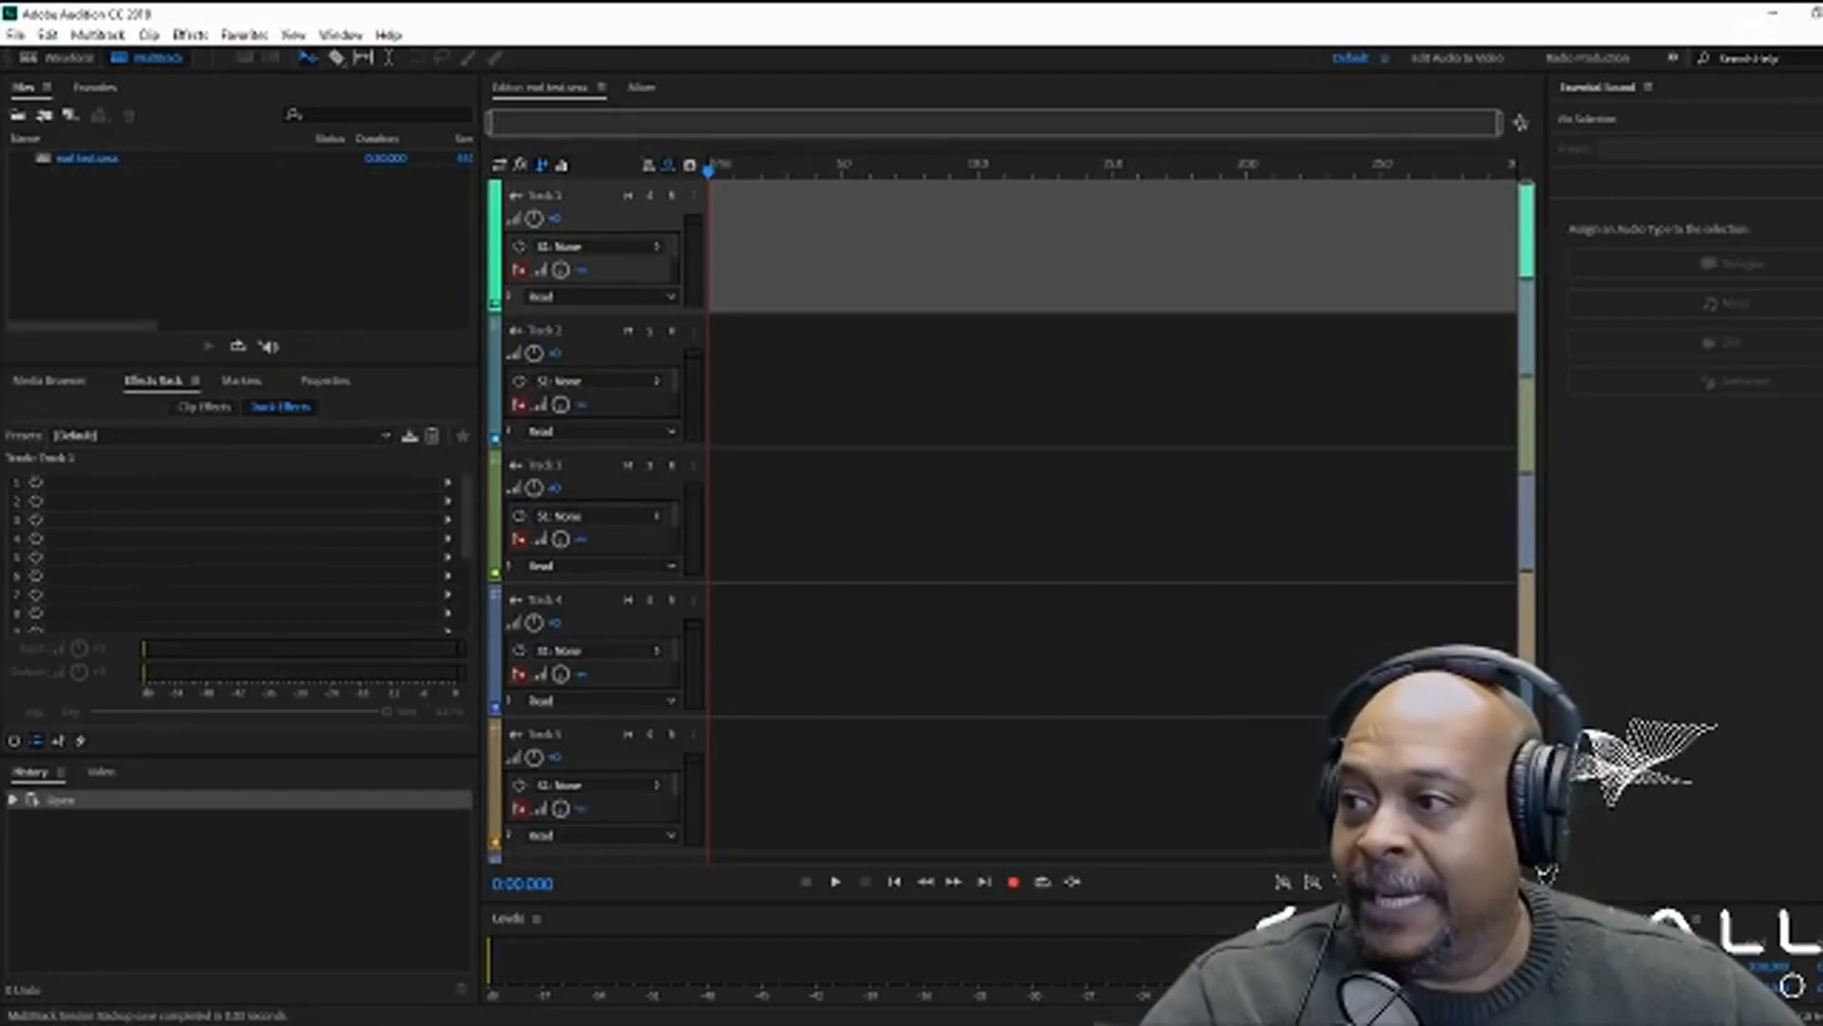
Show track input/output routing and set the default audio input to Line (USB AUDIO CODEC)
left_click(499, 165)
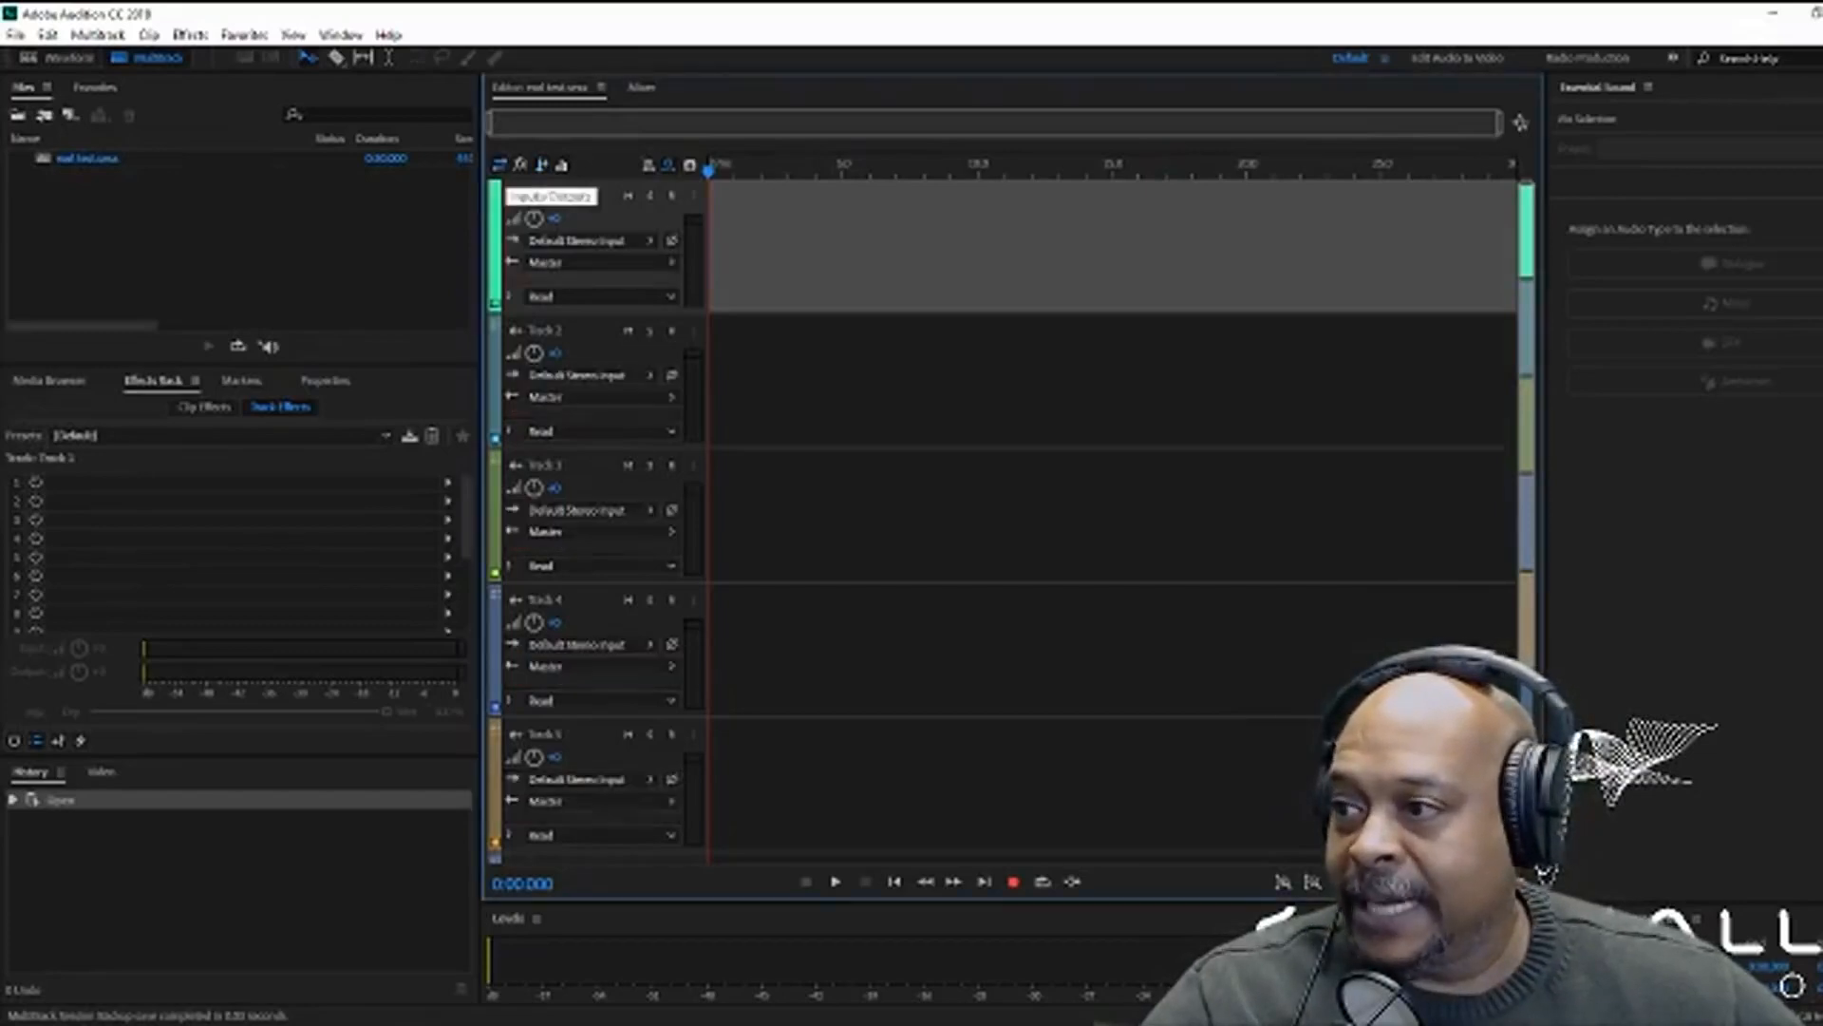
left_click(652, 240)
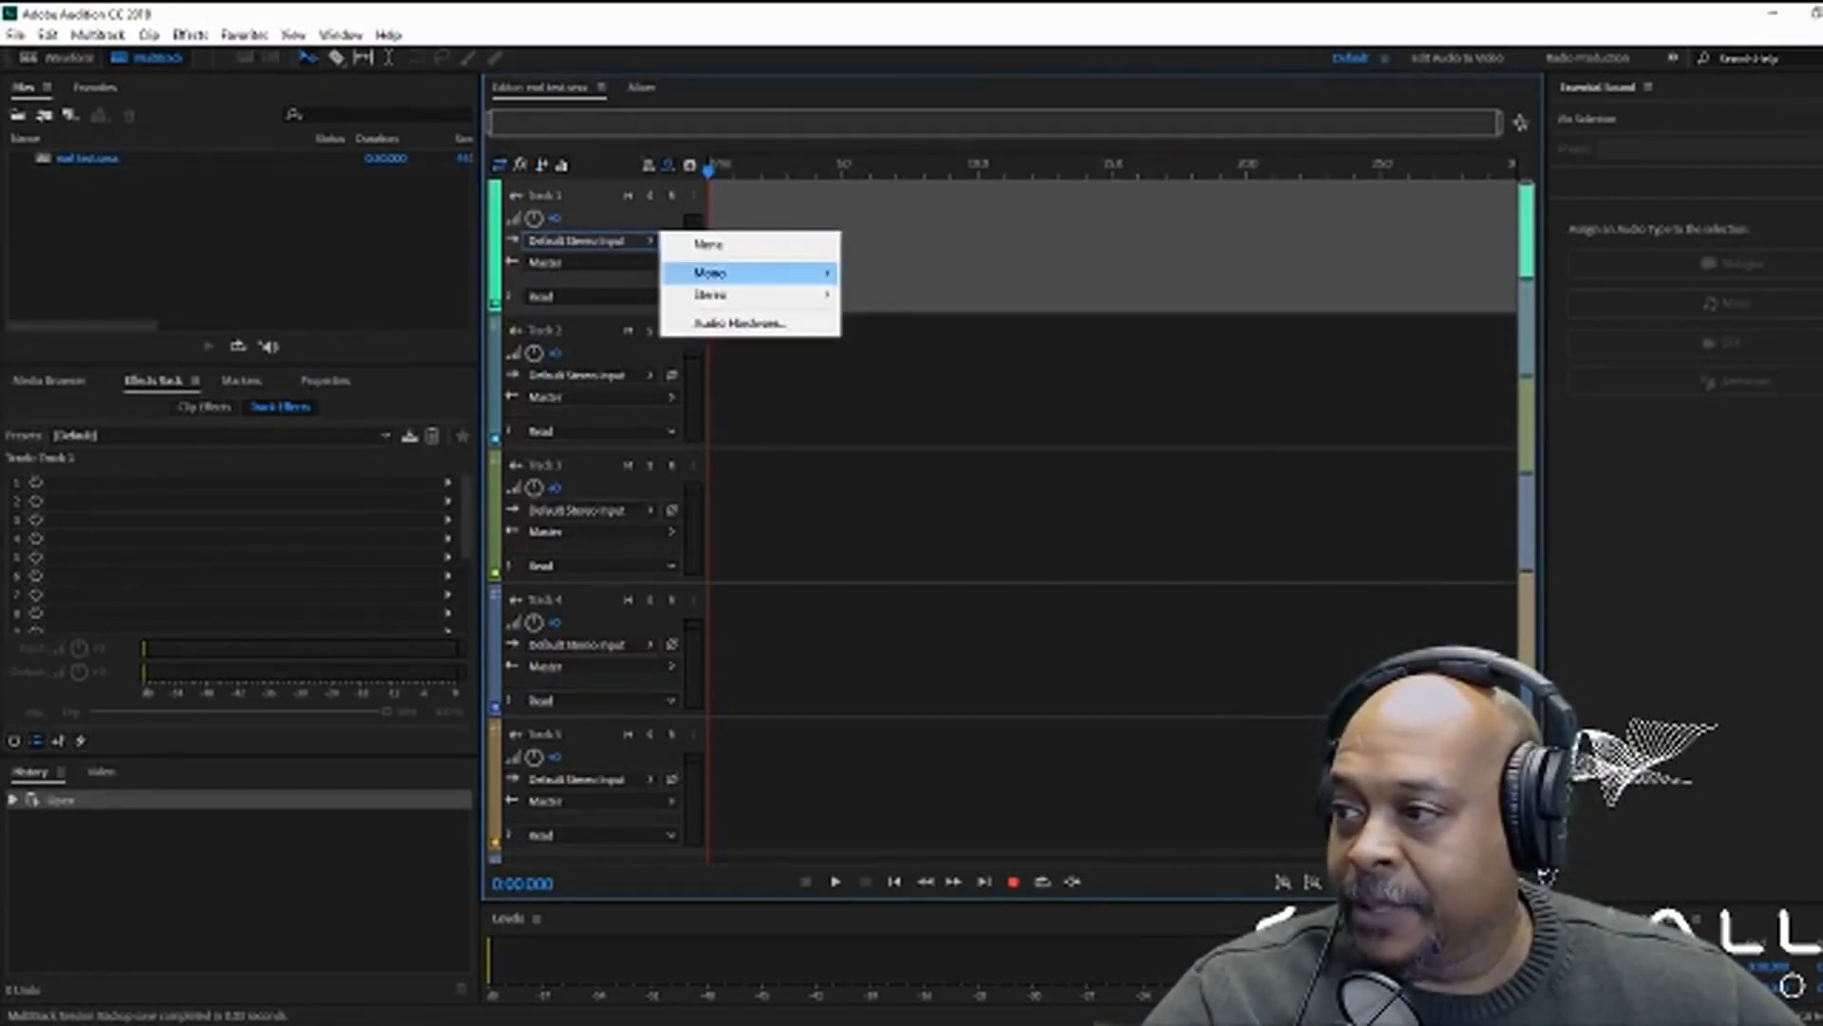
mouse_move(710, 272)
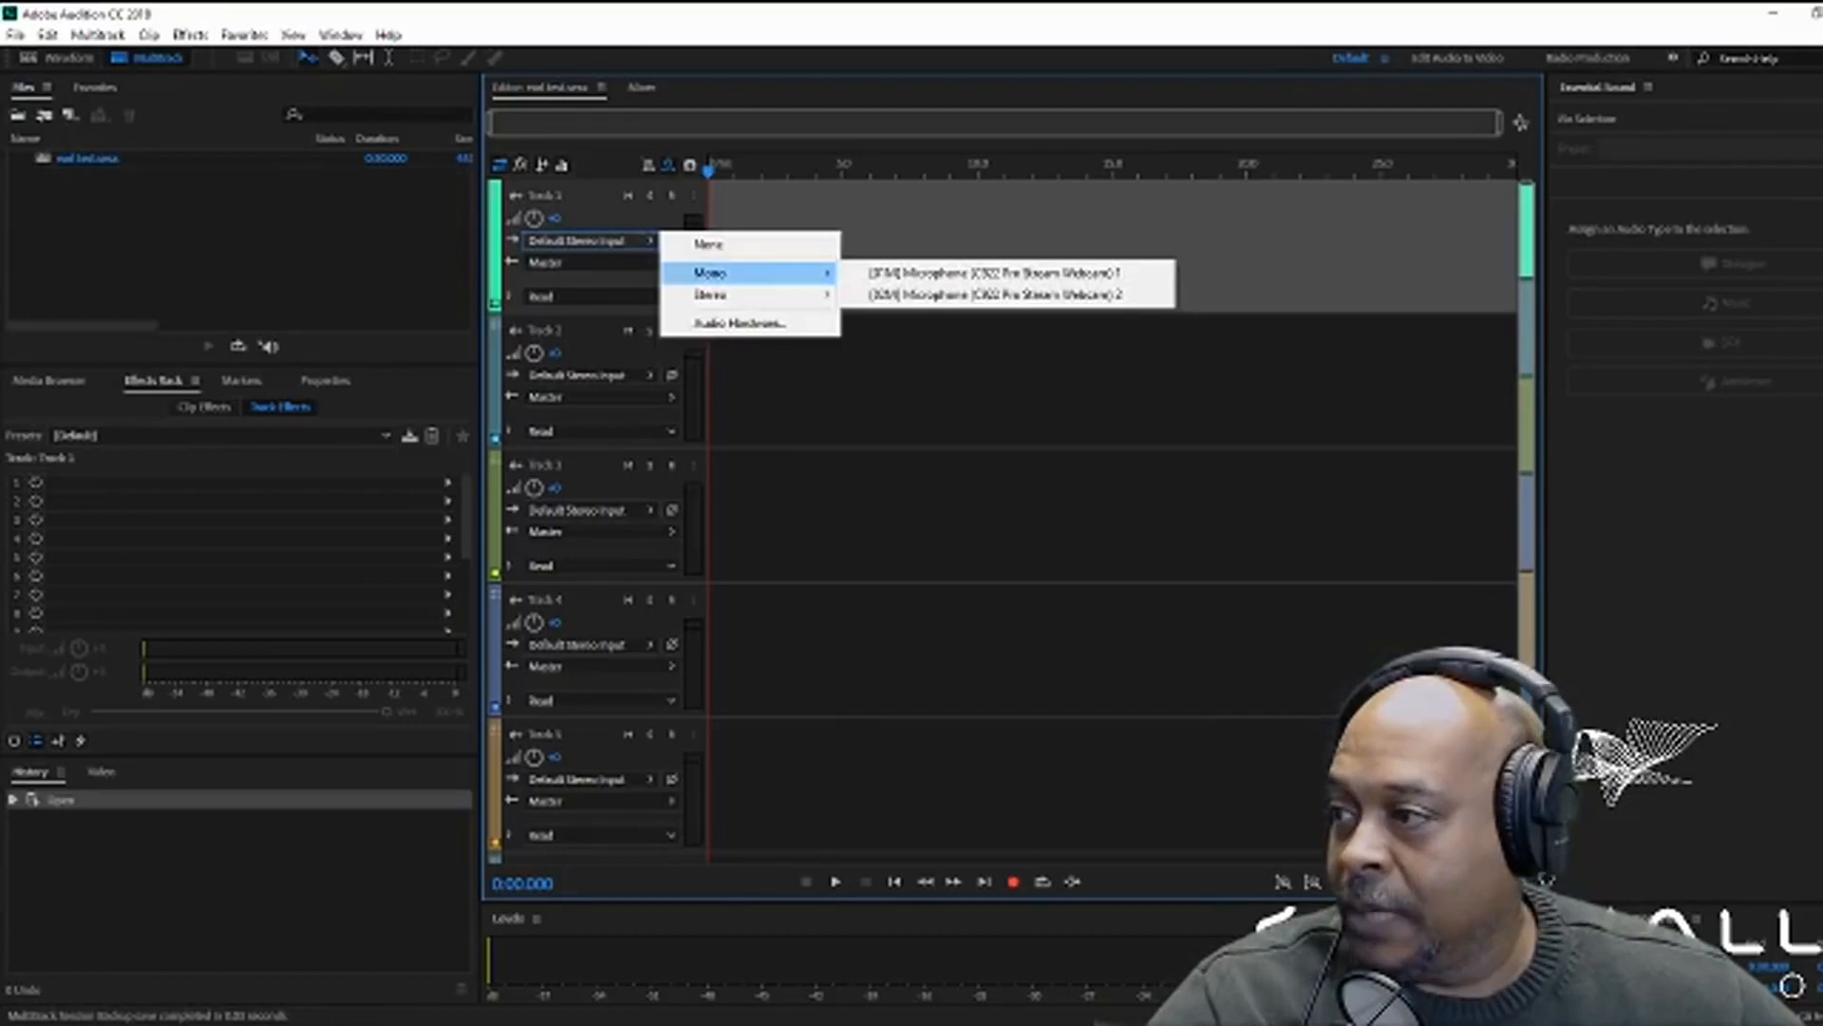
left_click(739, 322)
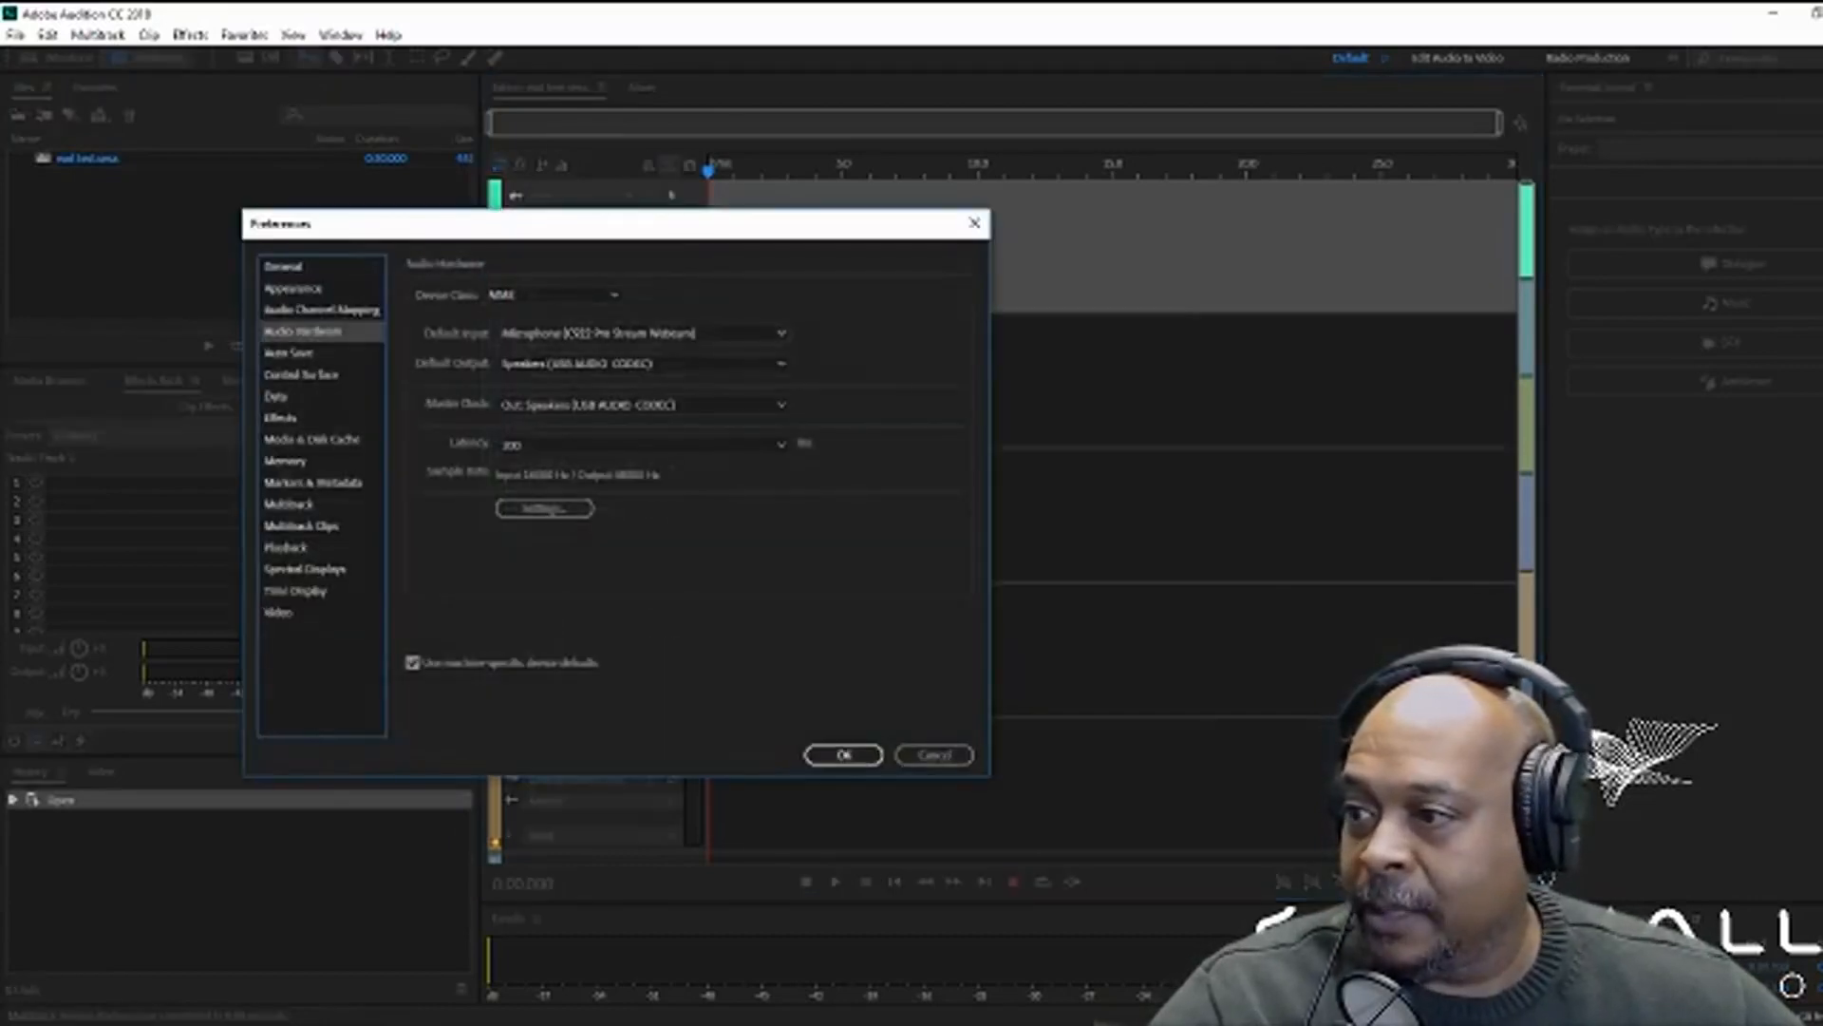
left_click(736, 334)
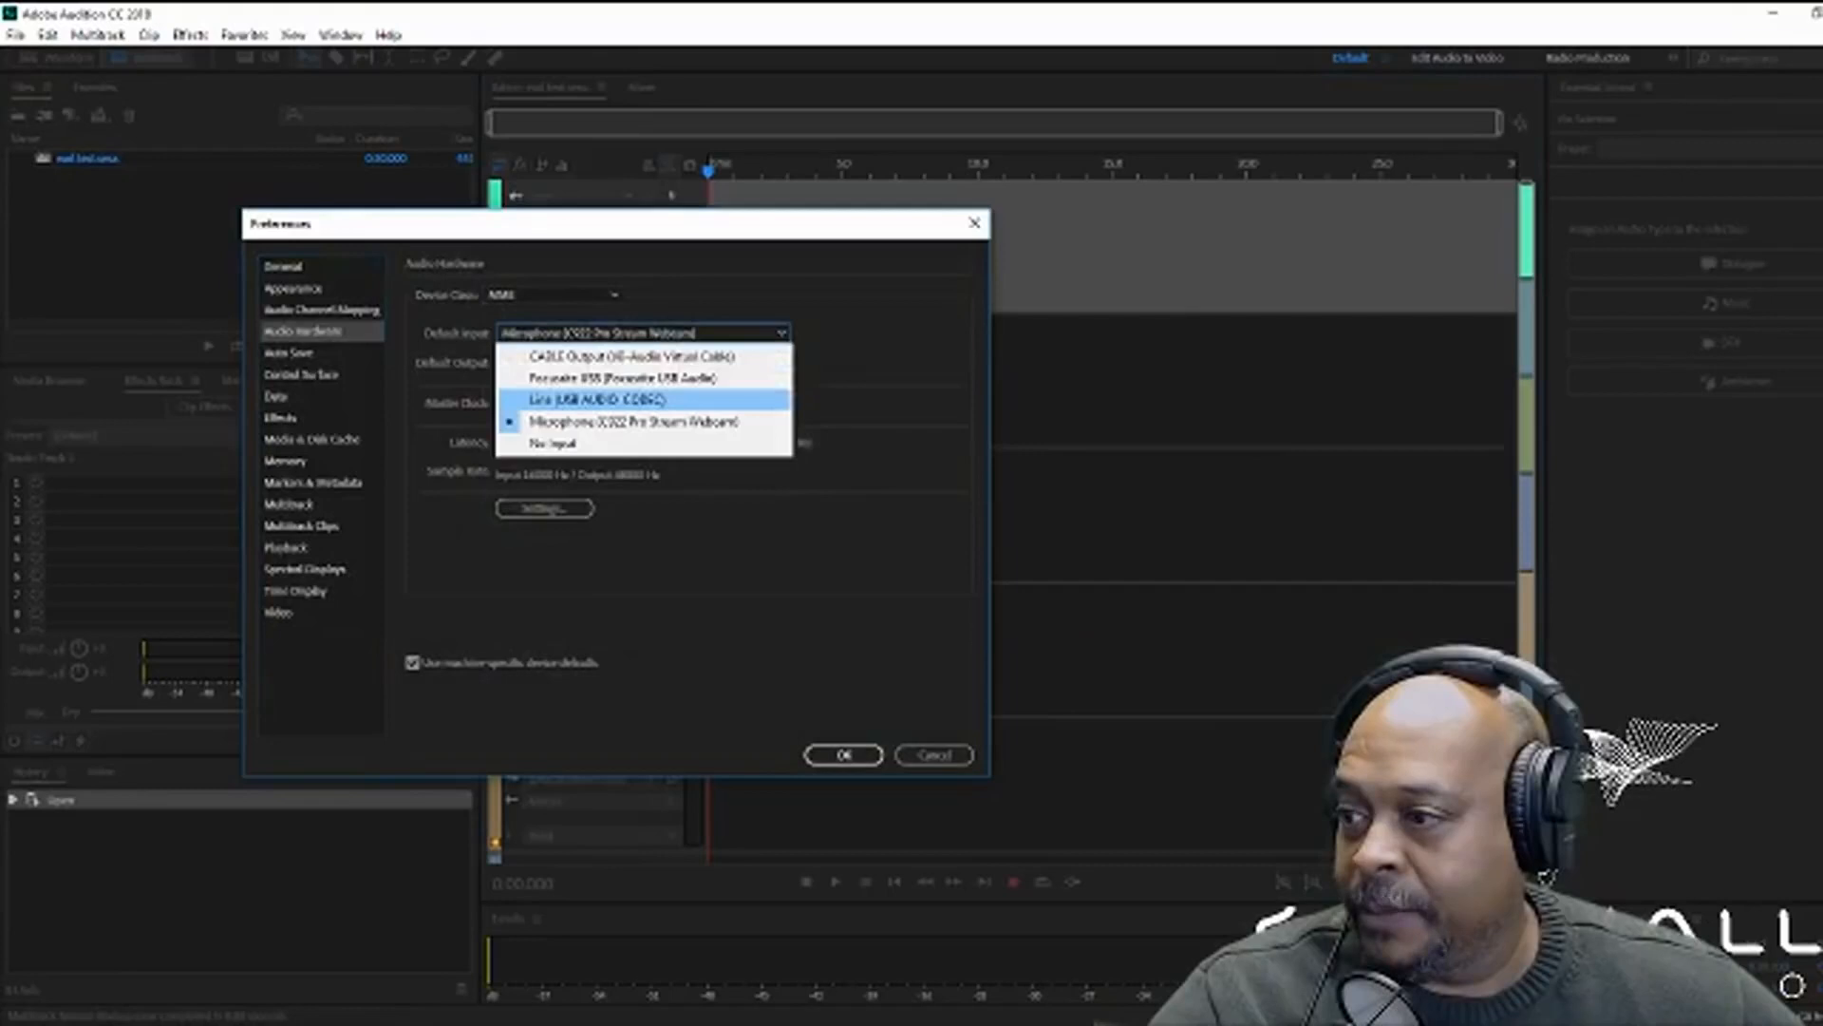
left_click(598, 400)
left_click(716, 547)
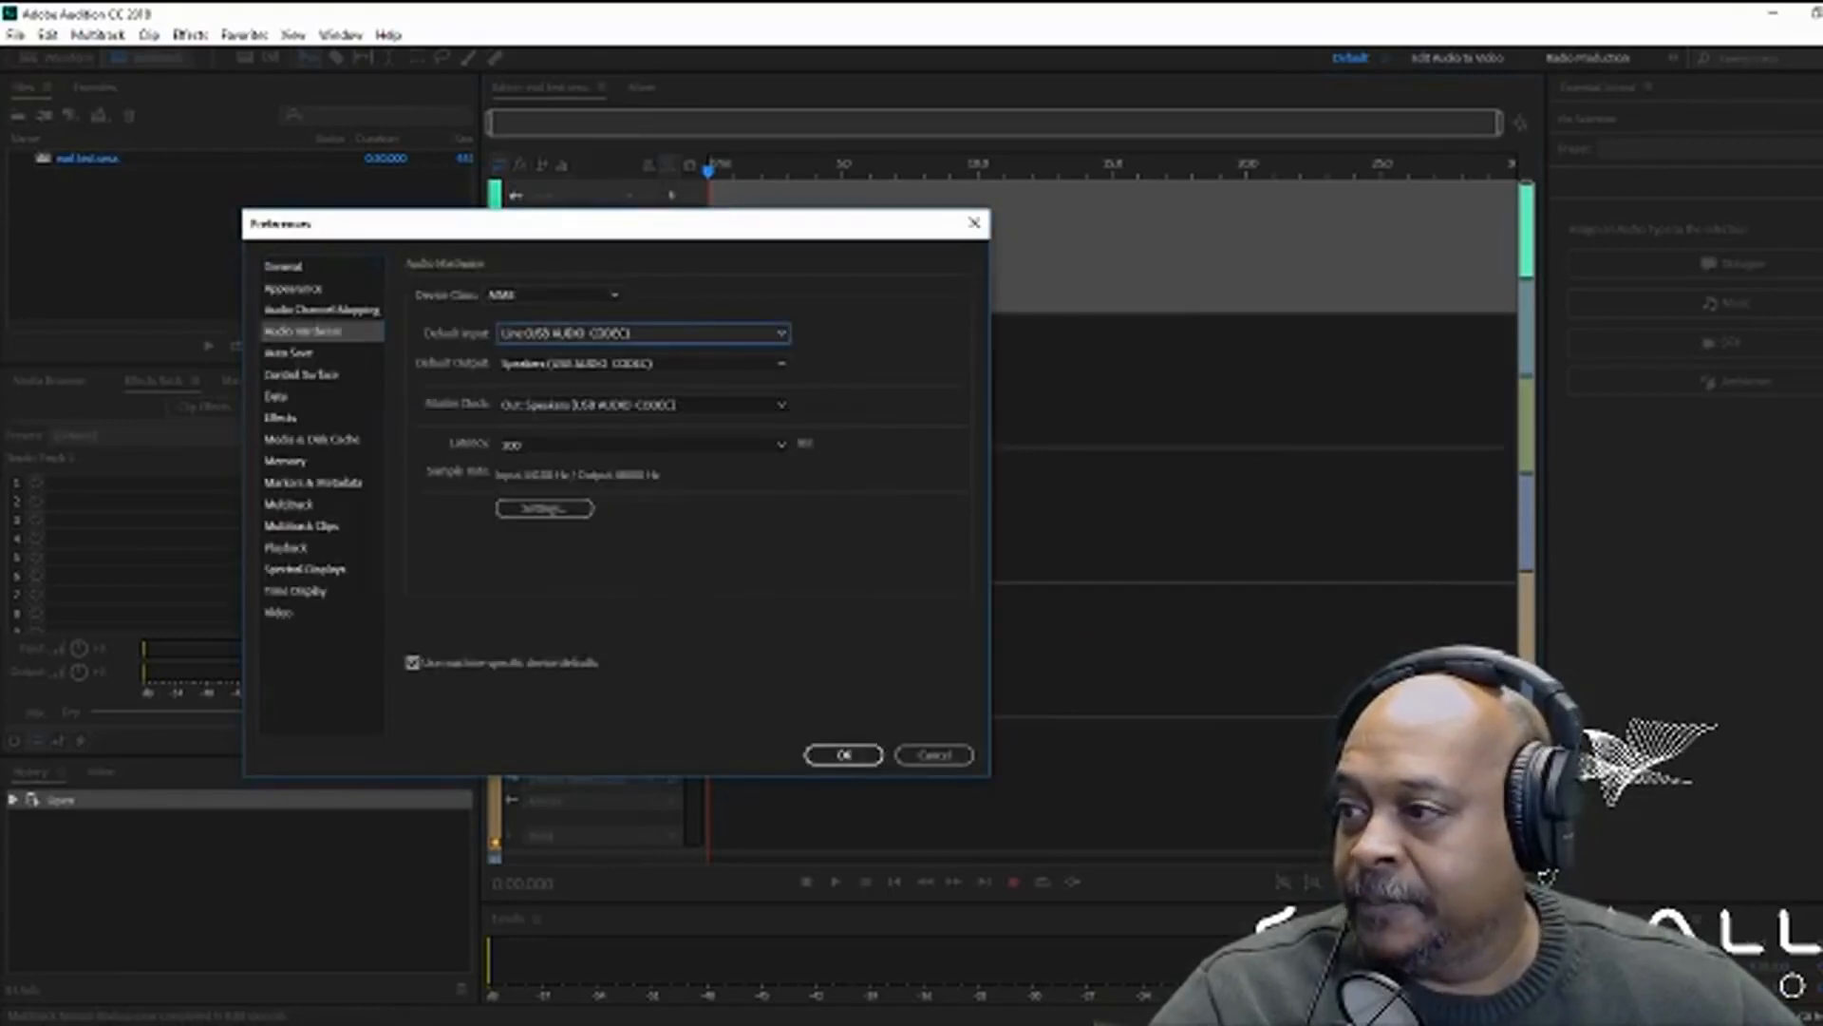
left_click(843, 754)
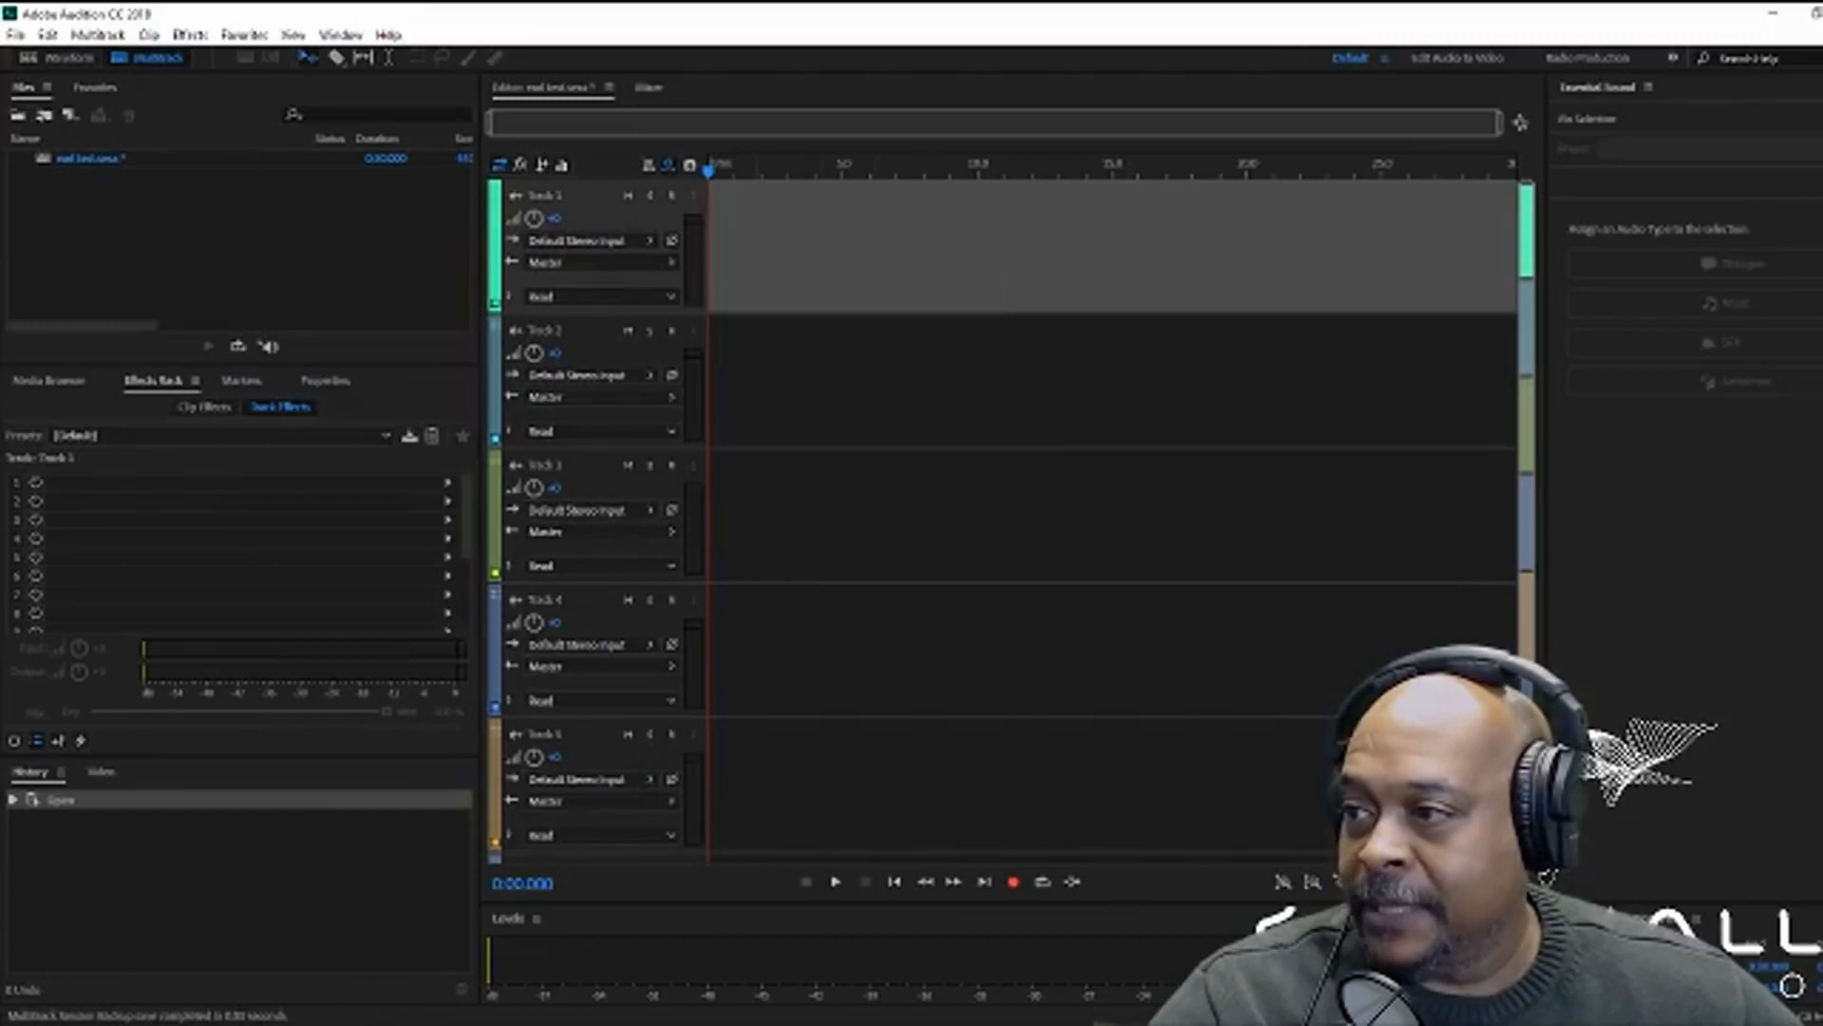
Record-arm Track 1 and record a roughly 7-second voice take
left_click(671, 195)
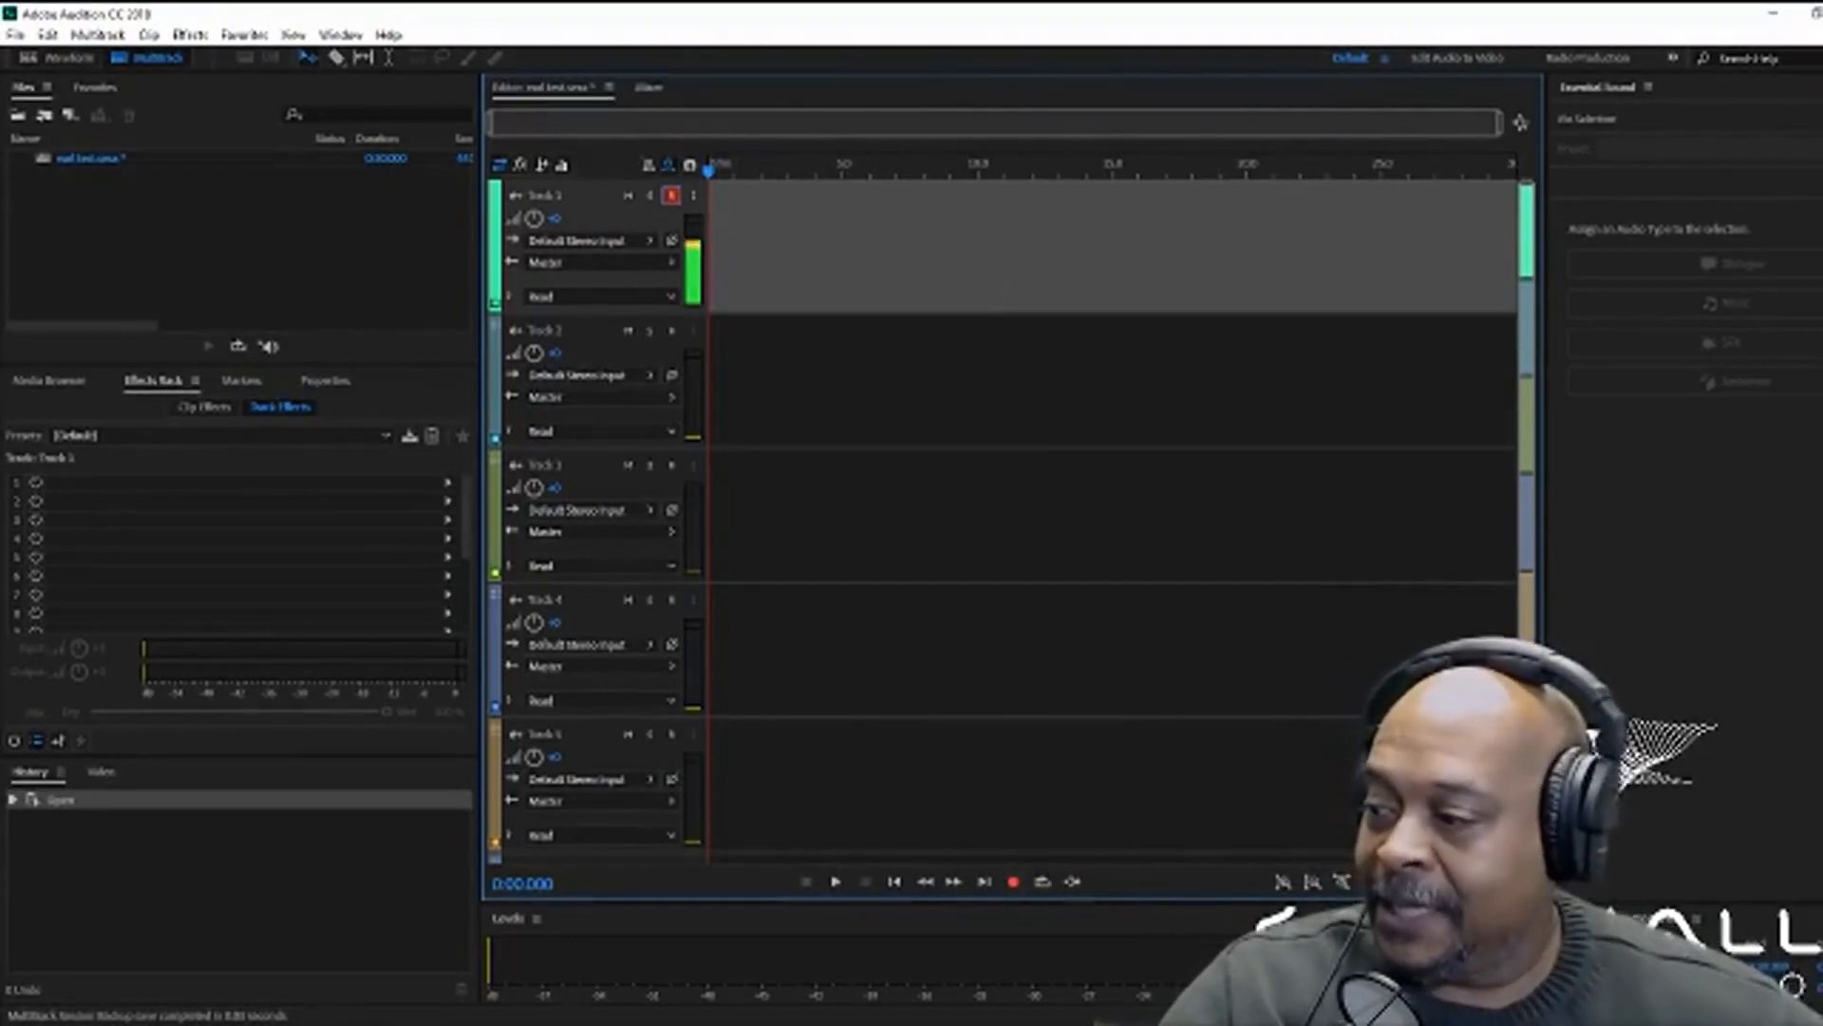
left_click(1013, 882)
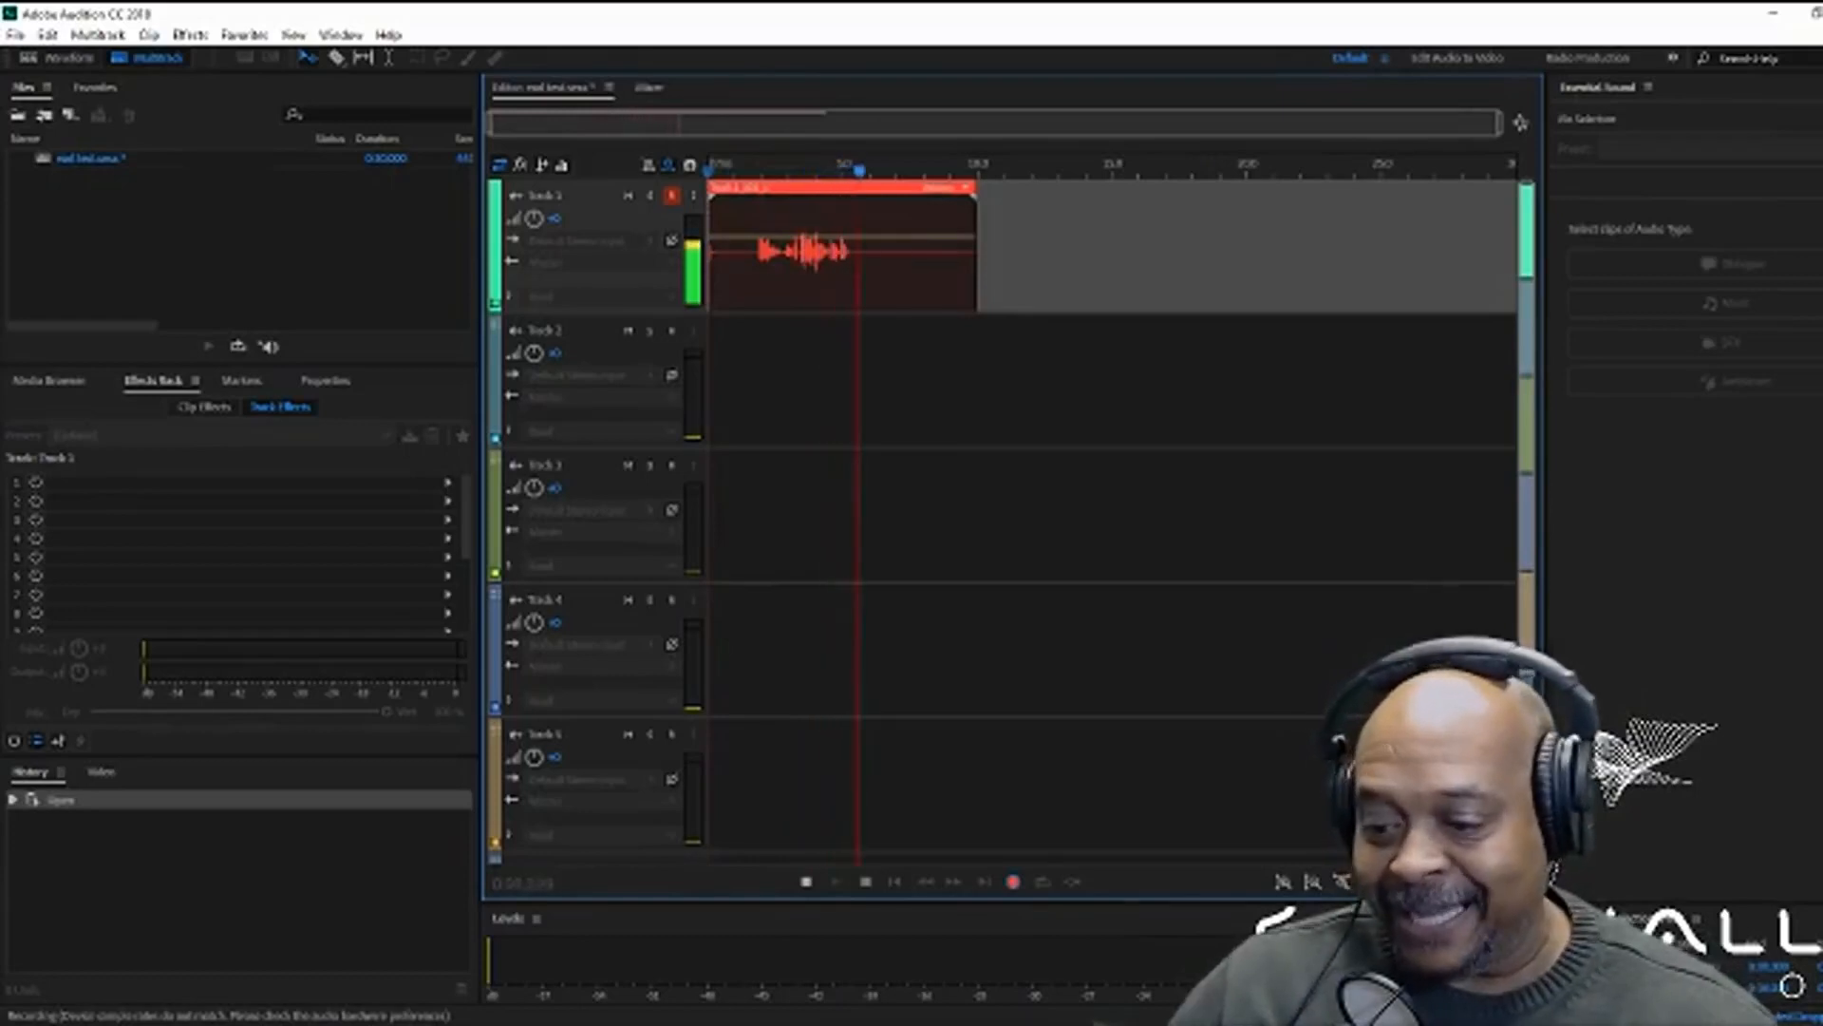
left_click(806, 881)
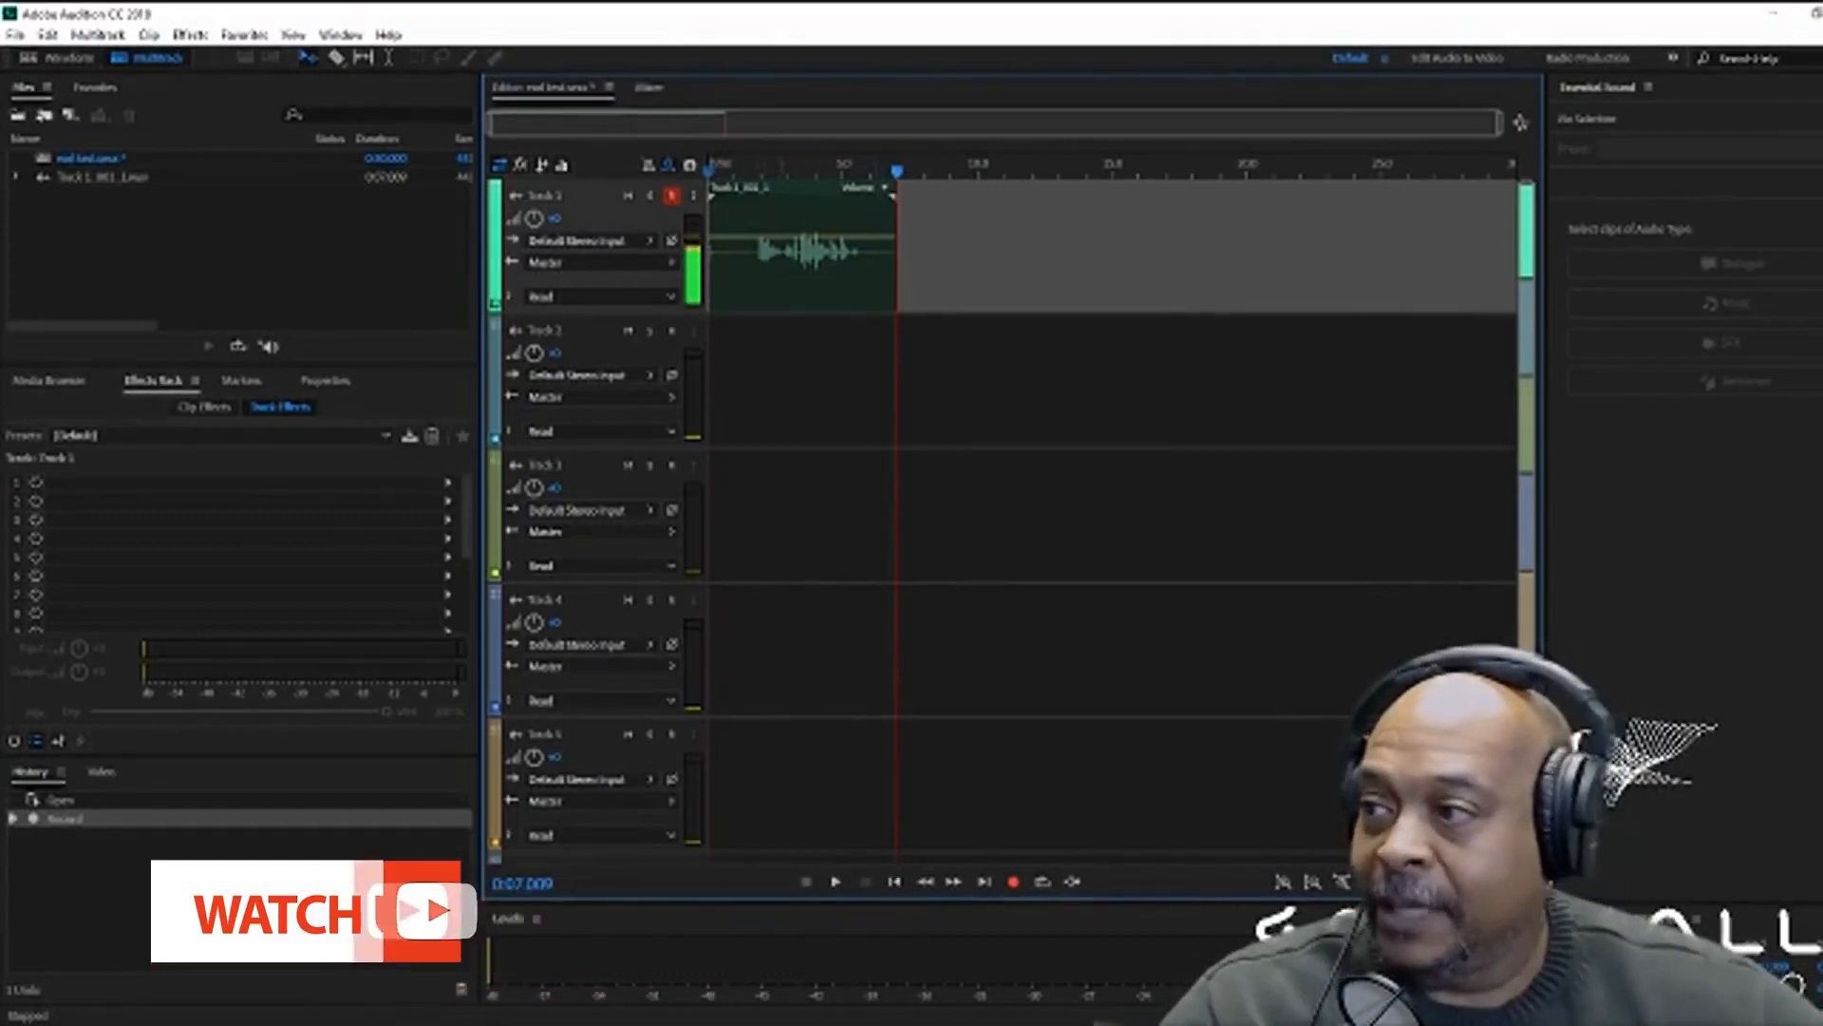
Nudge the voice clip later, trim its start, and drop the music MP3 onto Track 2
left_click_drag(802, 271, 746, 271)
mouse_move(748, 271)
left_mouse_down()
mouse_move(832, 270)
mouse_move(775, 271)
left_mouse_up()
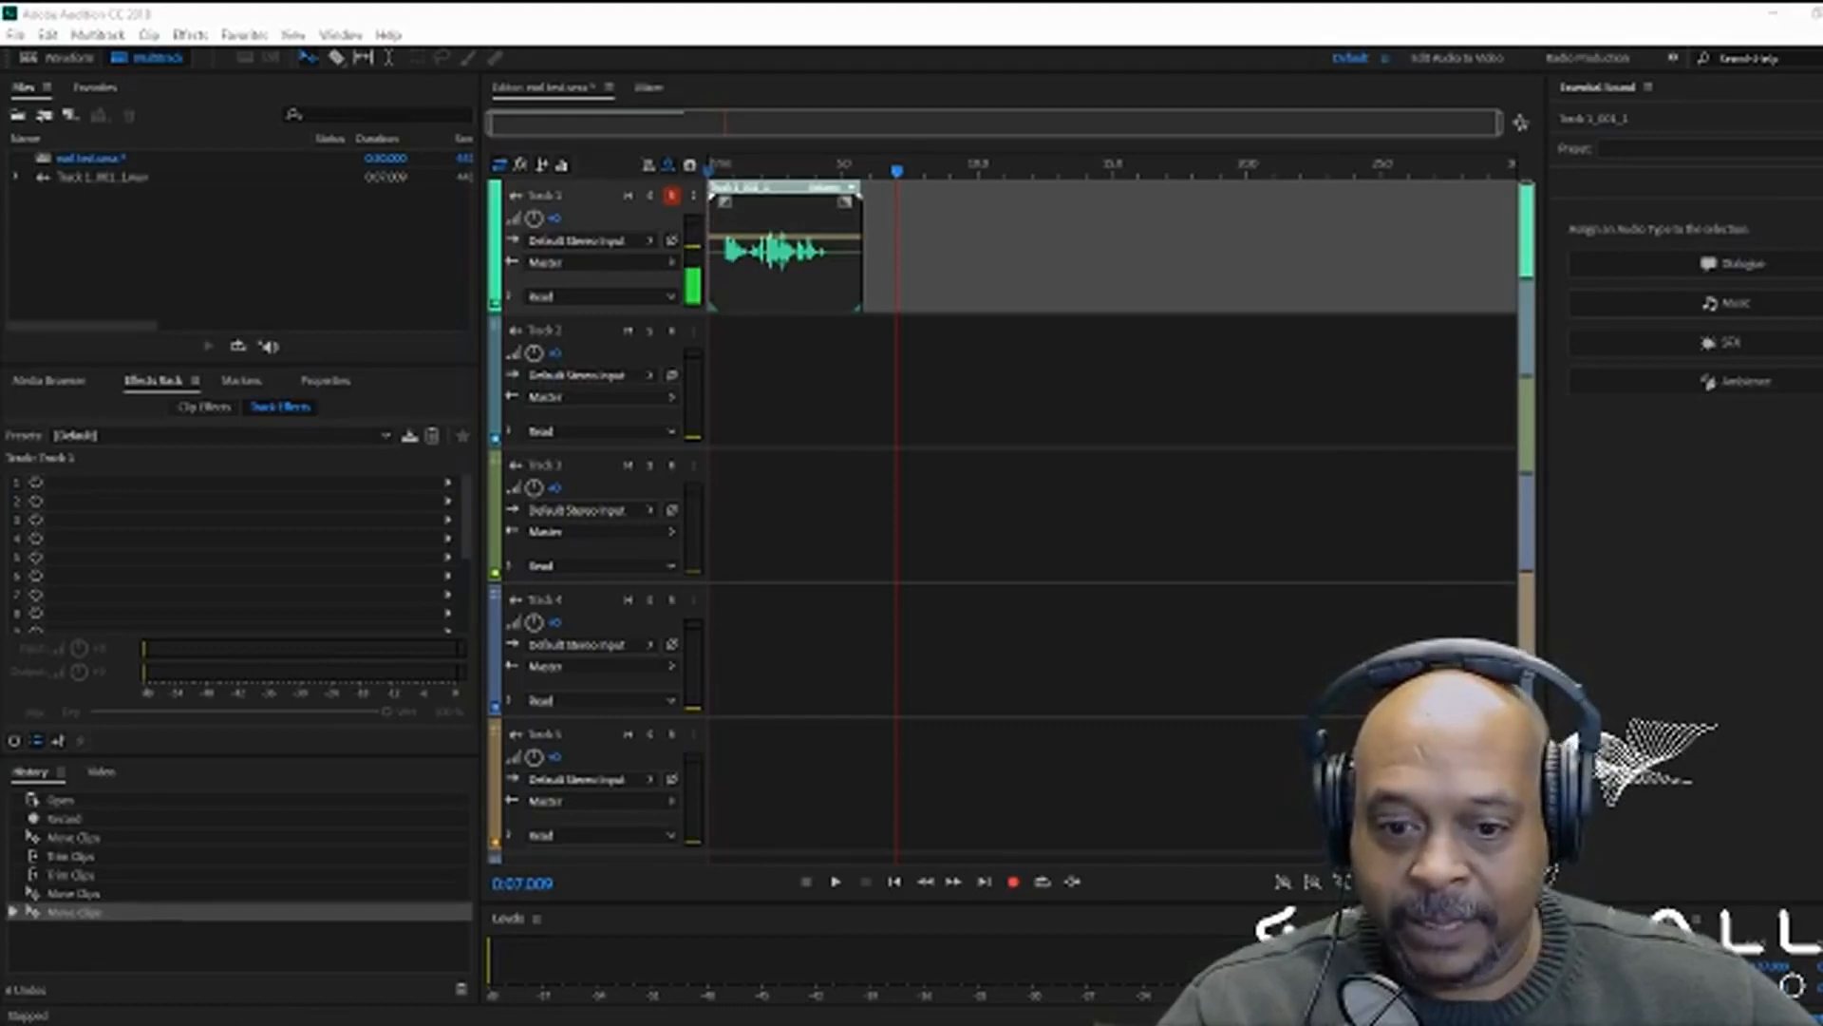
left_click_drag(611, 444, 653, 398)
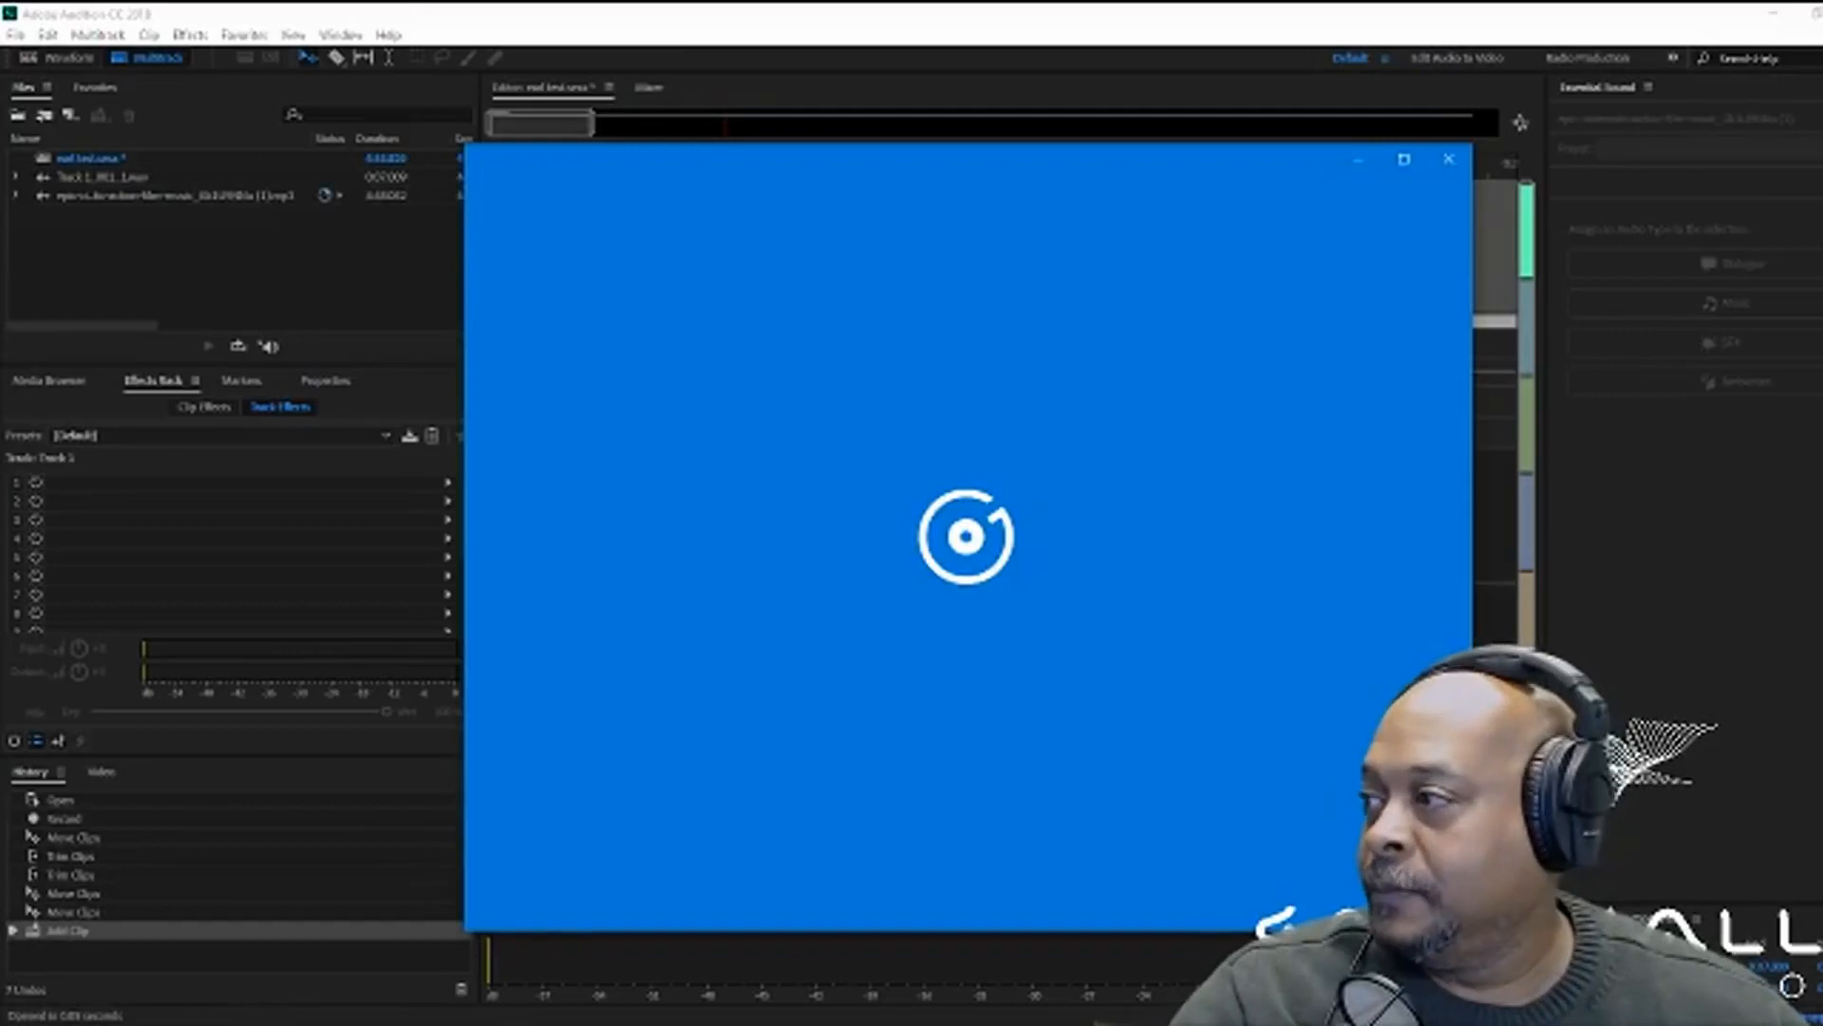
Dismiss the music player pop-up, disarm Track 1, and play the mix from the start
left_click(1449, 158)
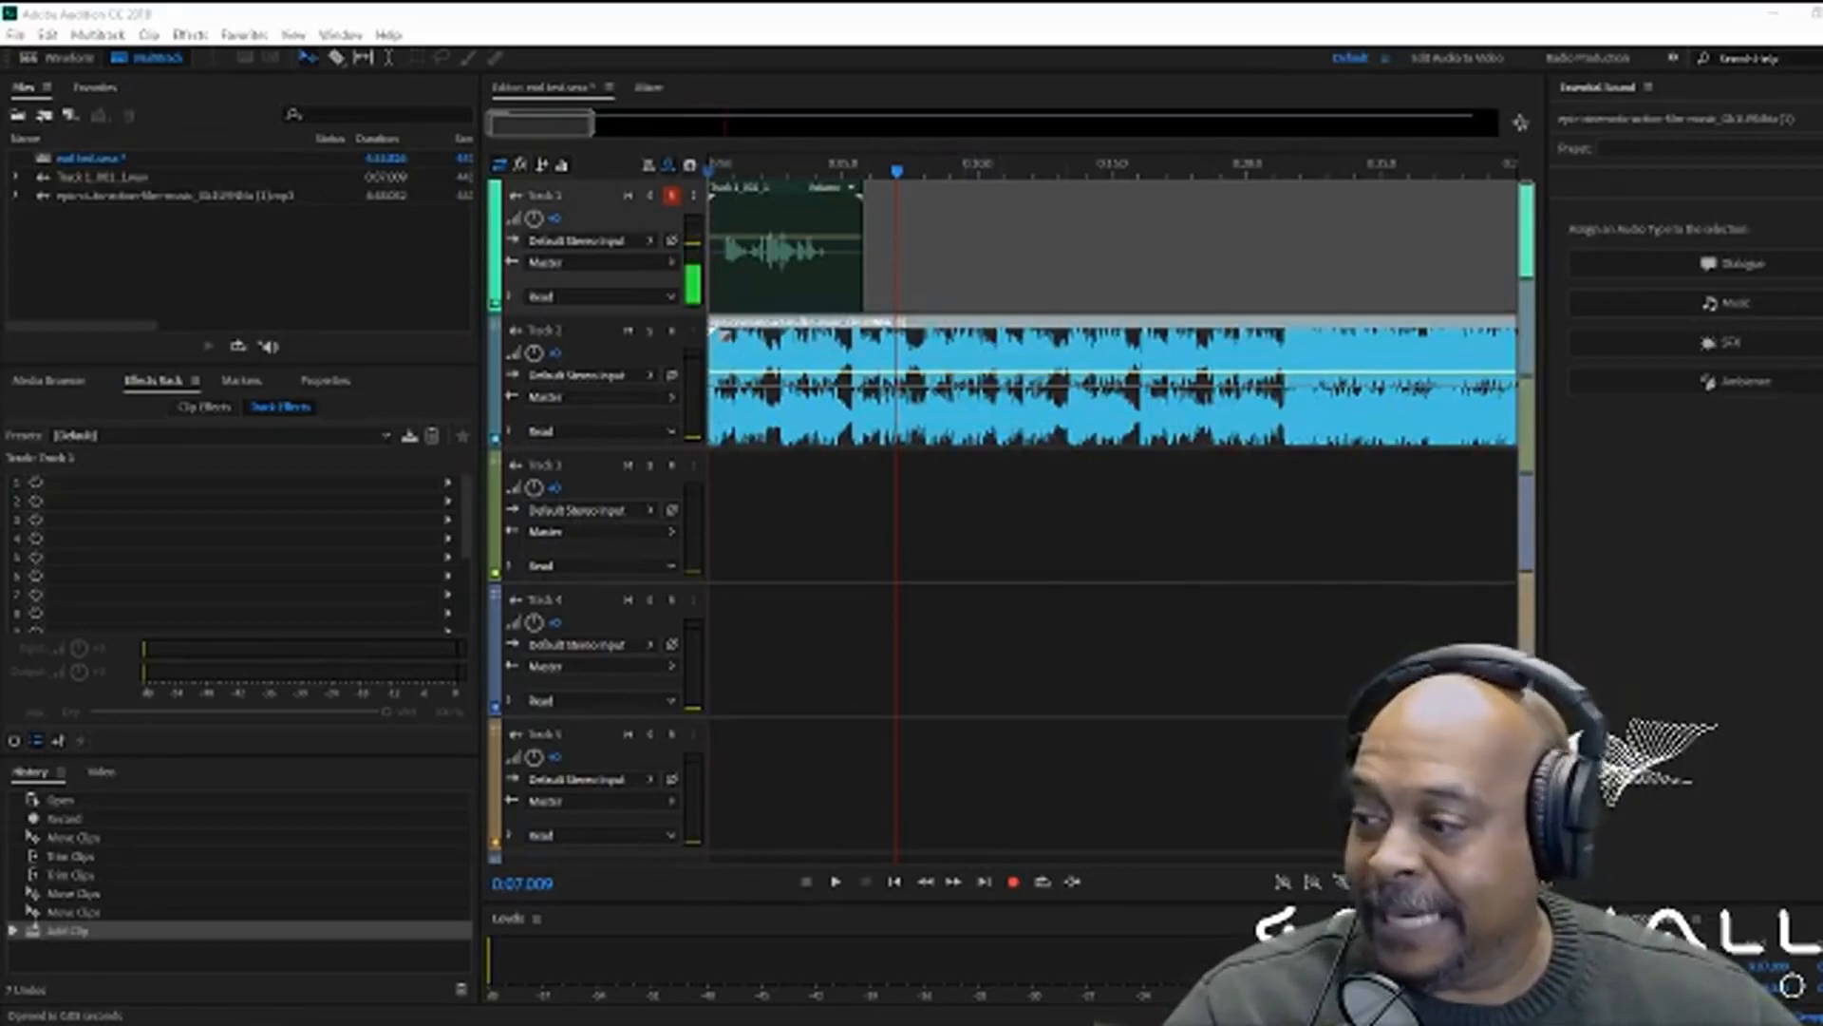
left_click(894, 882)
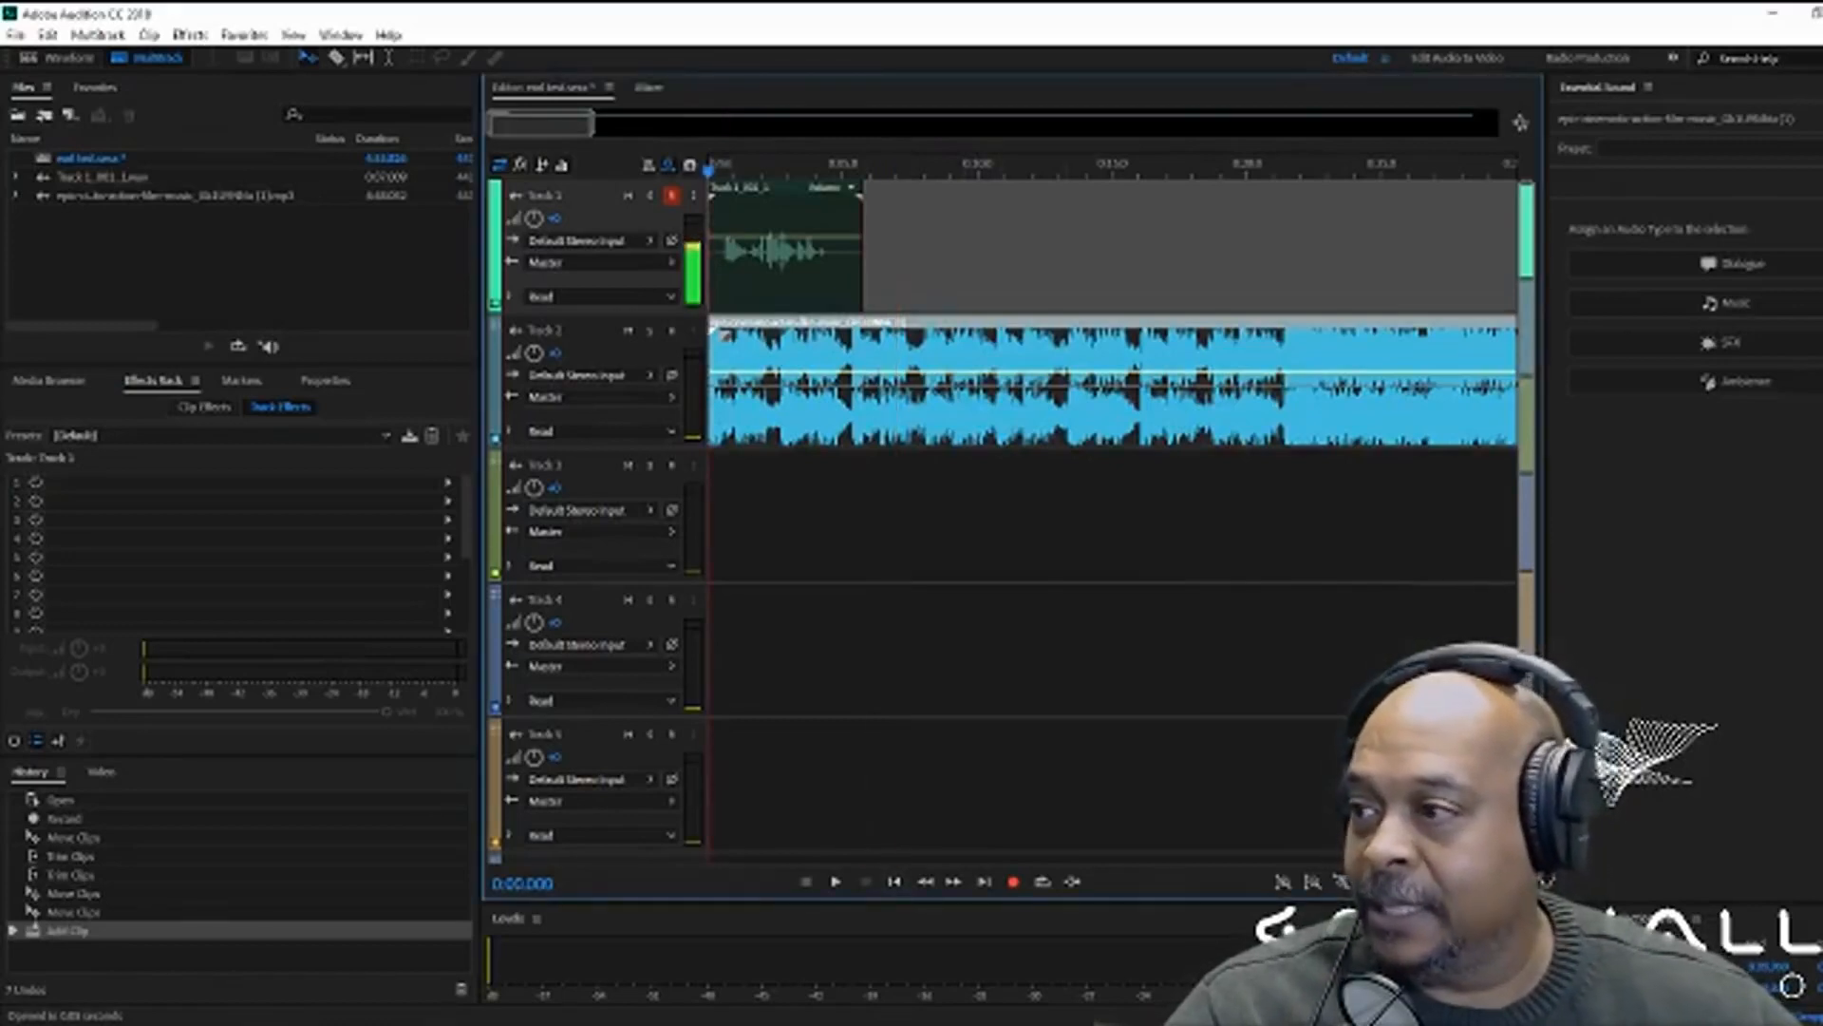
left_click(671, 196)
left_click(835, 882)
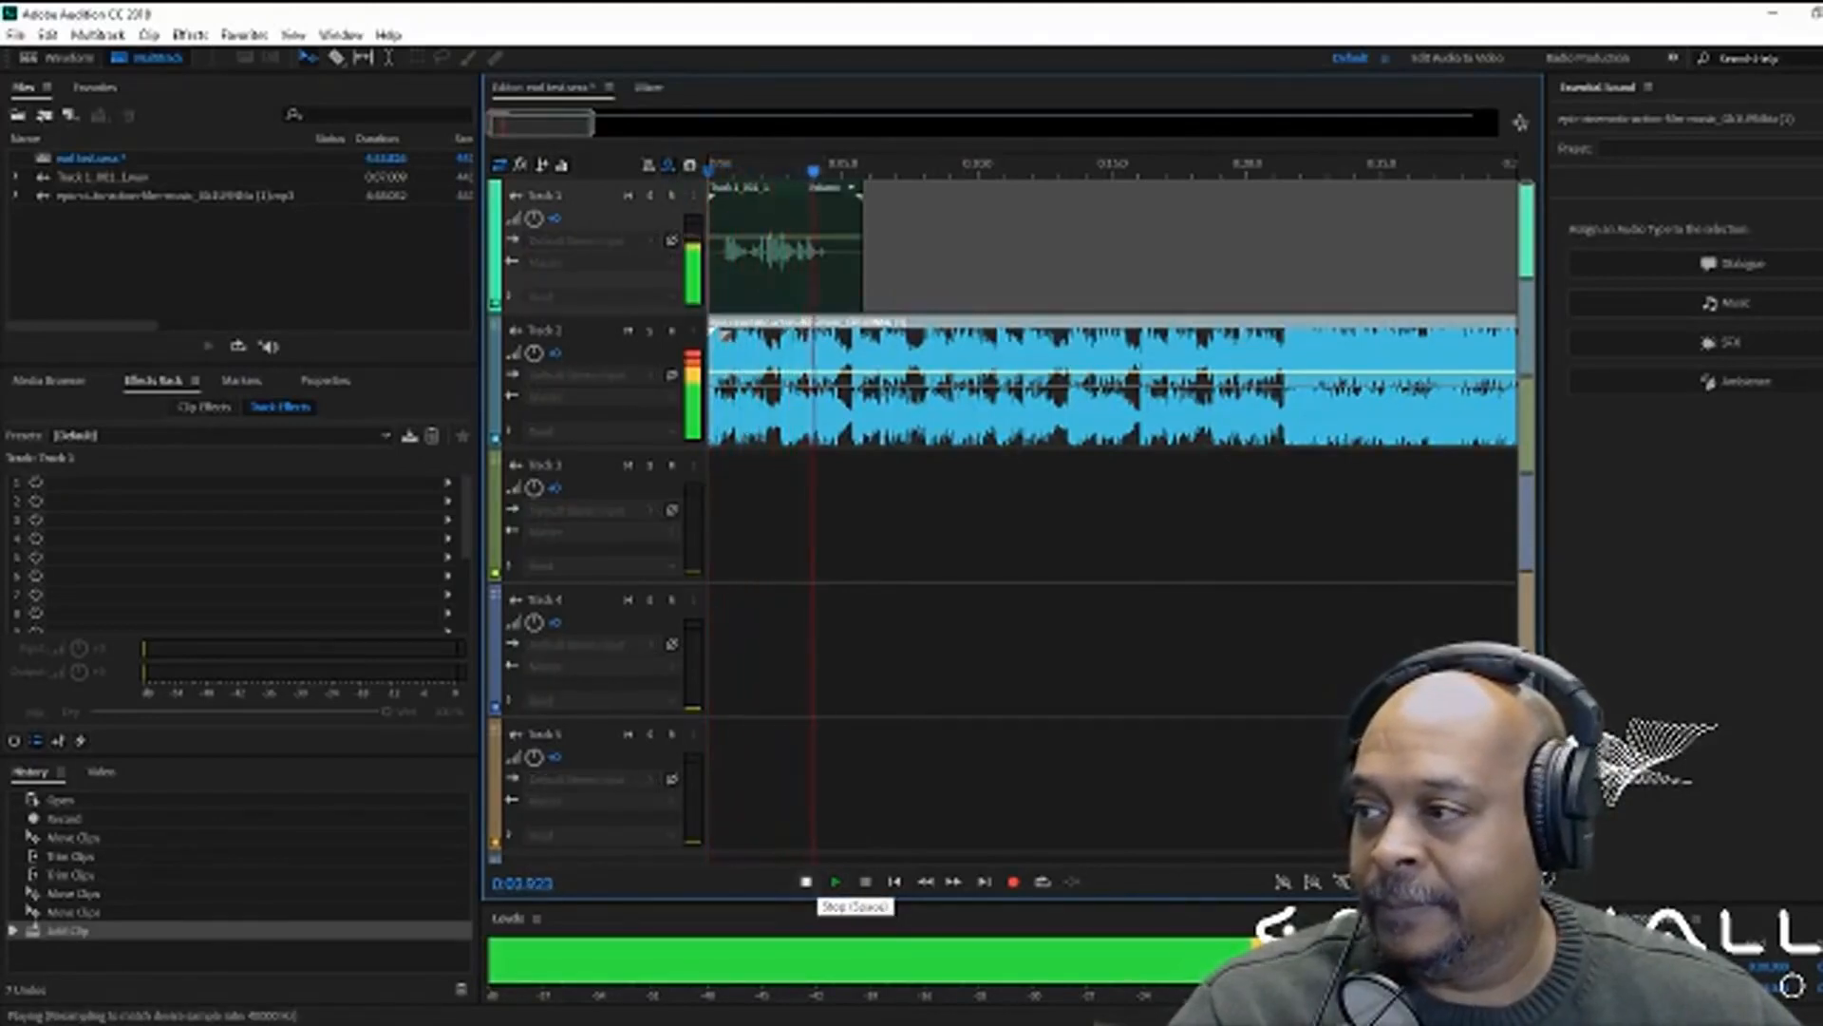
left_click(836, 882)
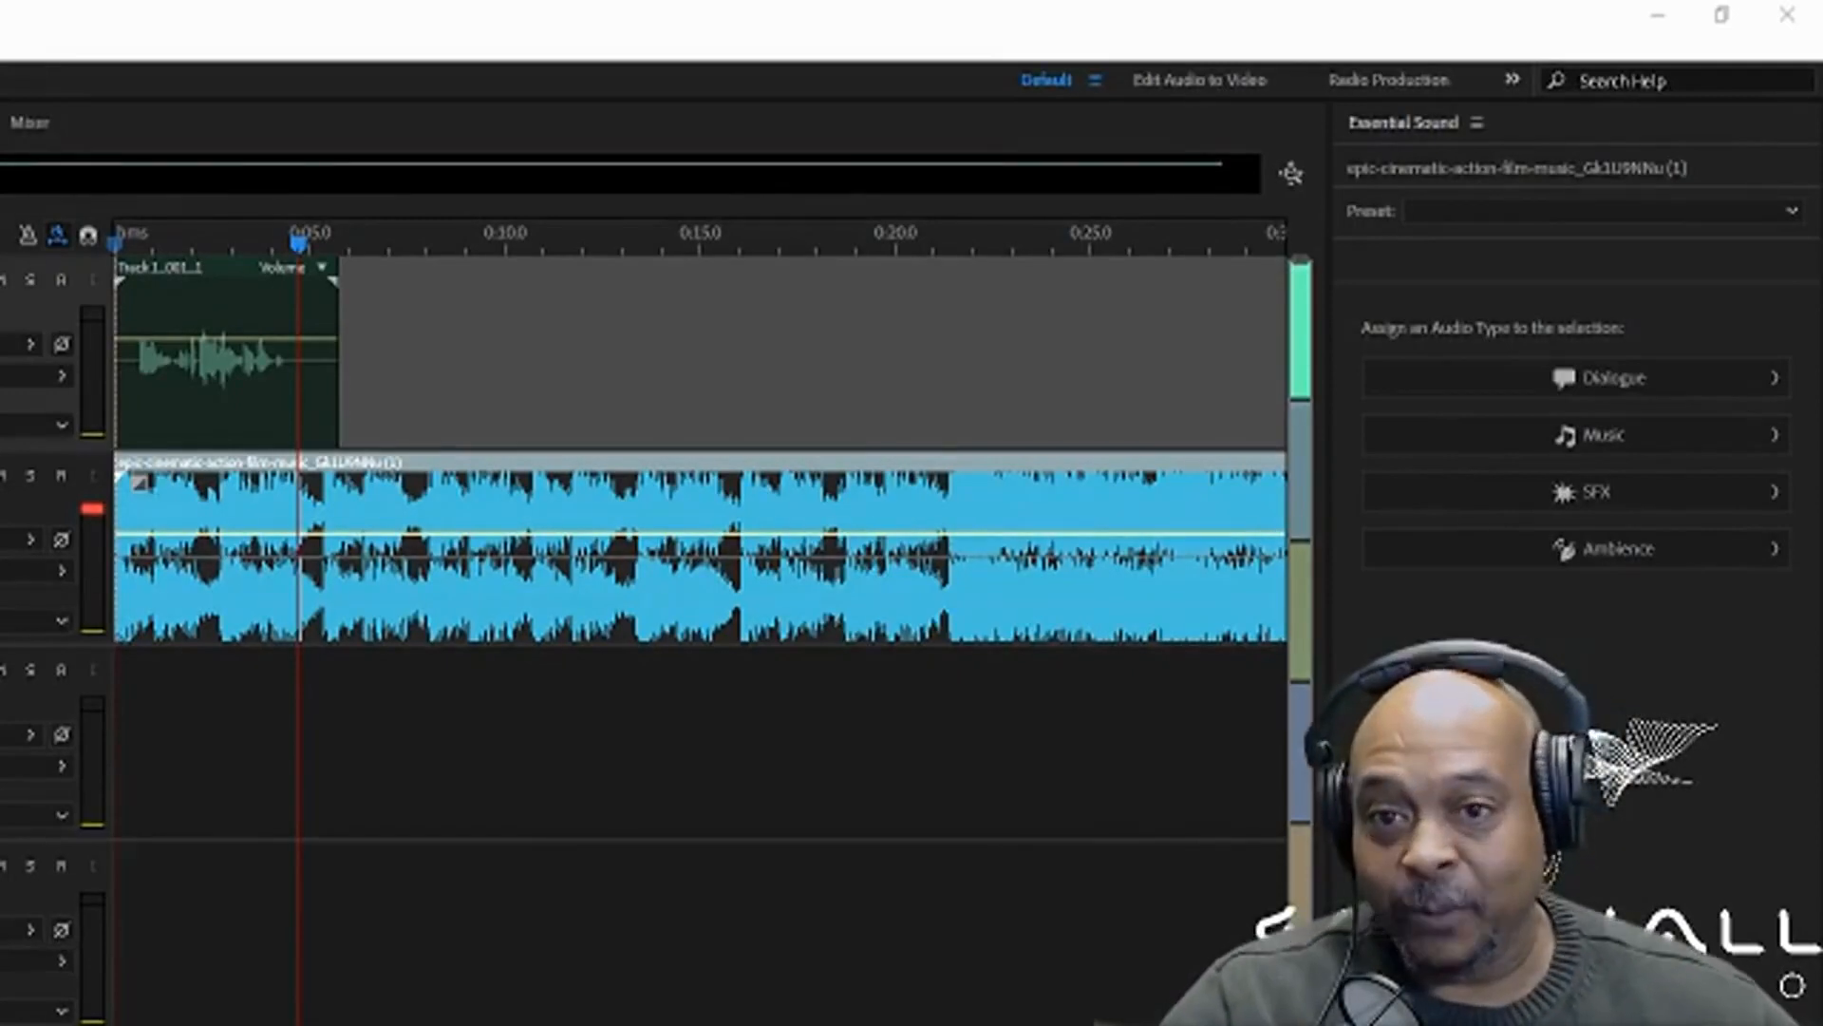
Tag the voice clip as Dialogue in Essential Sound, then select the music clip
left_click(180, 289)
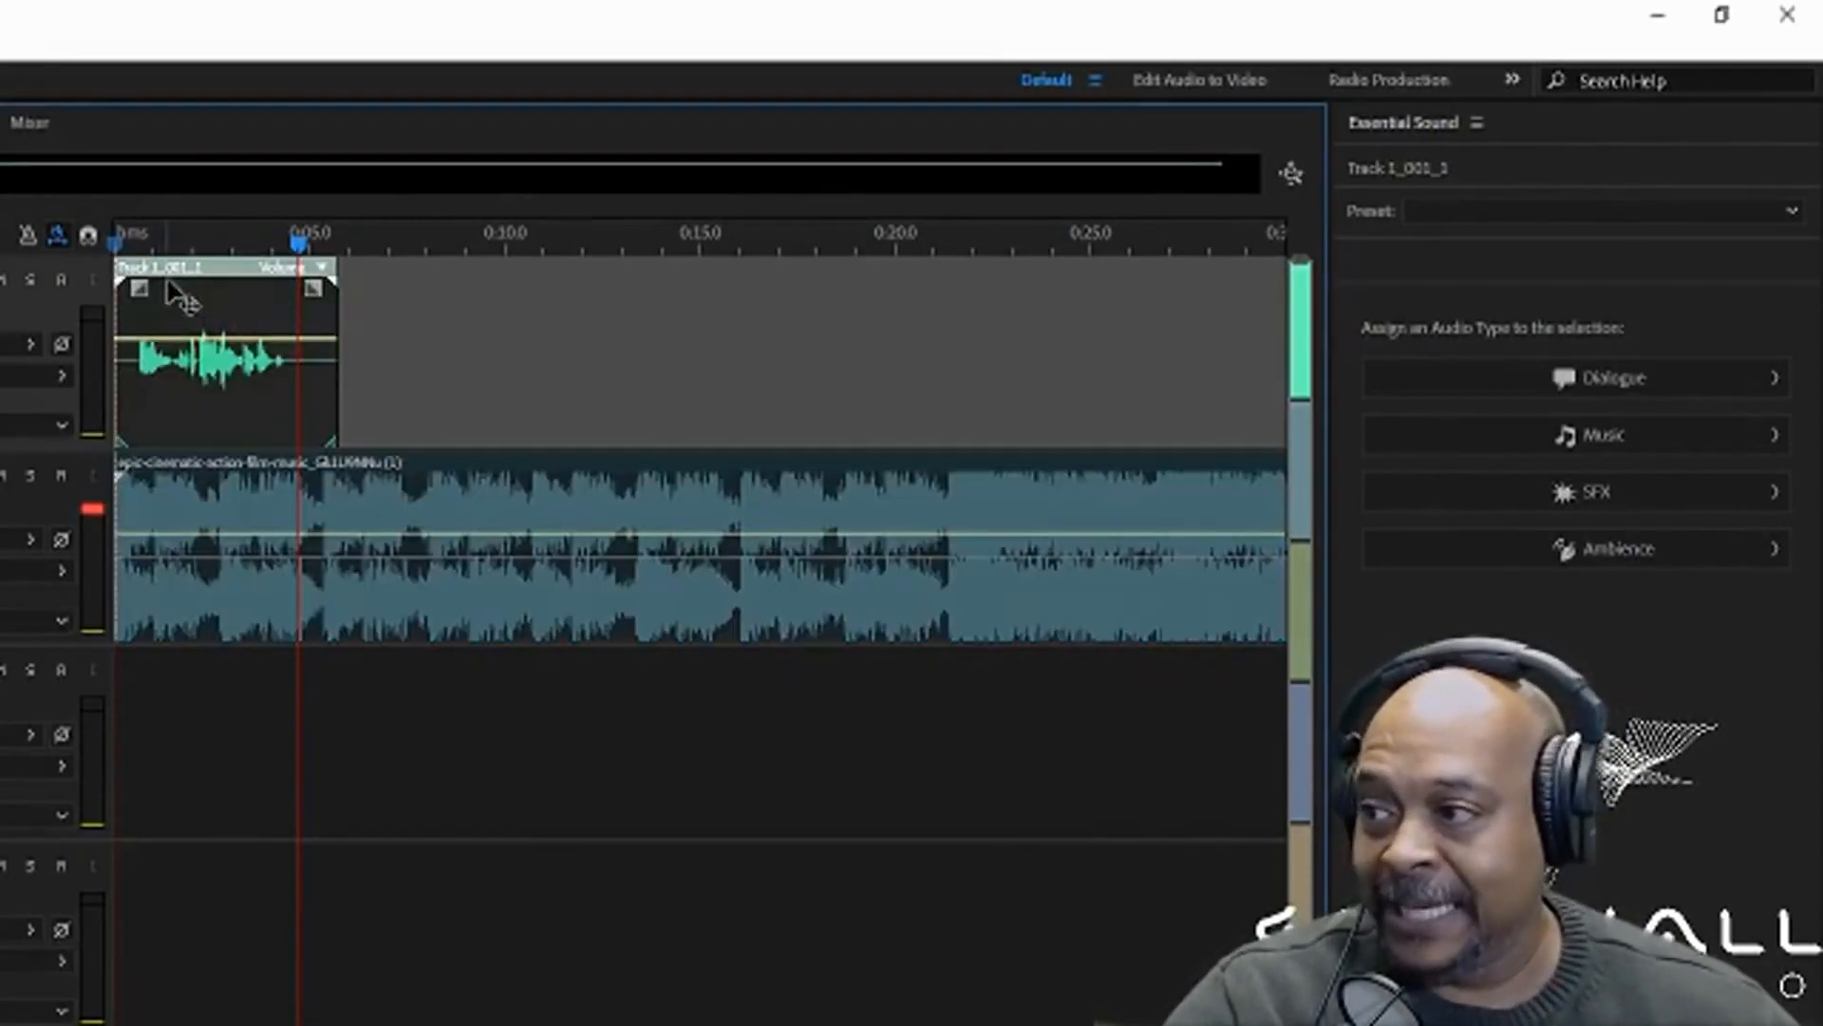
left_click(1650, 380)
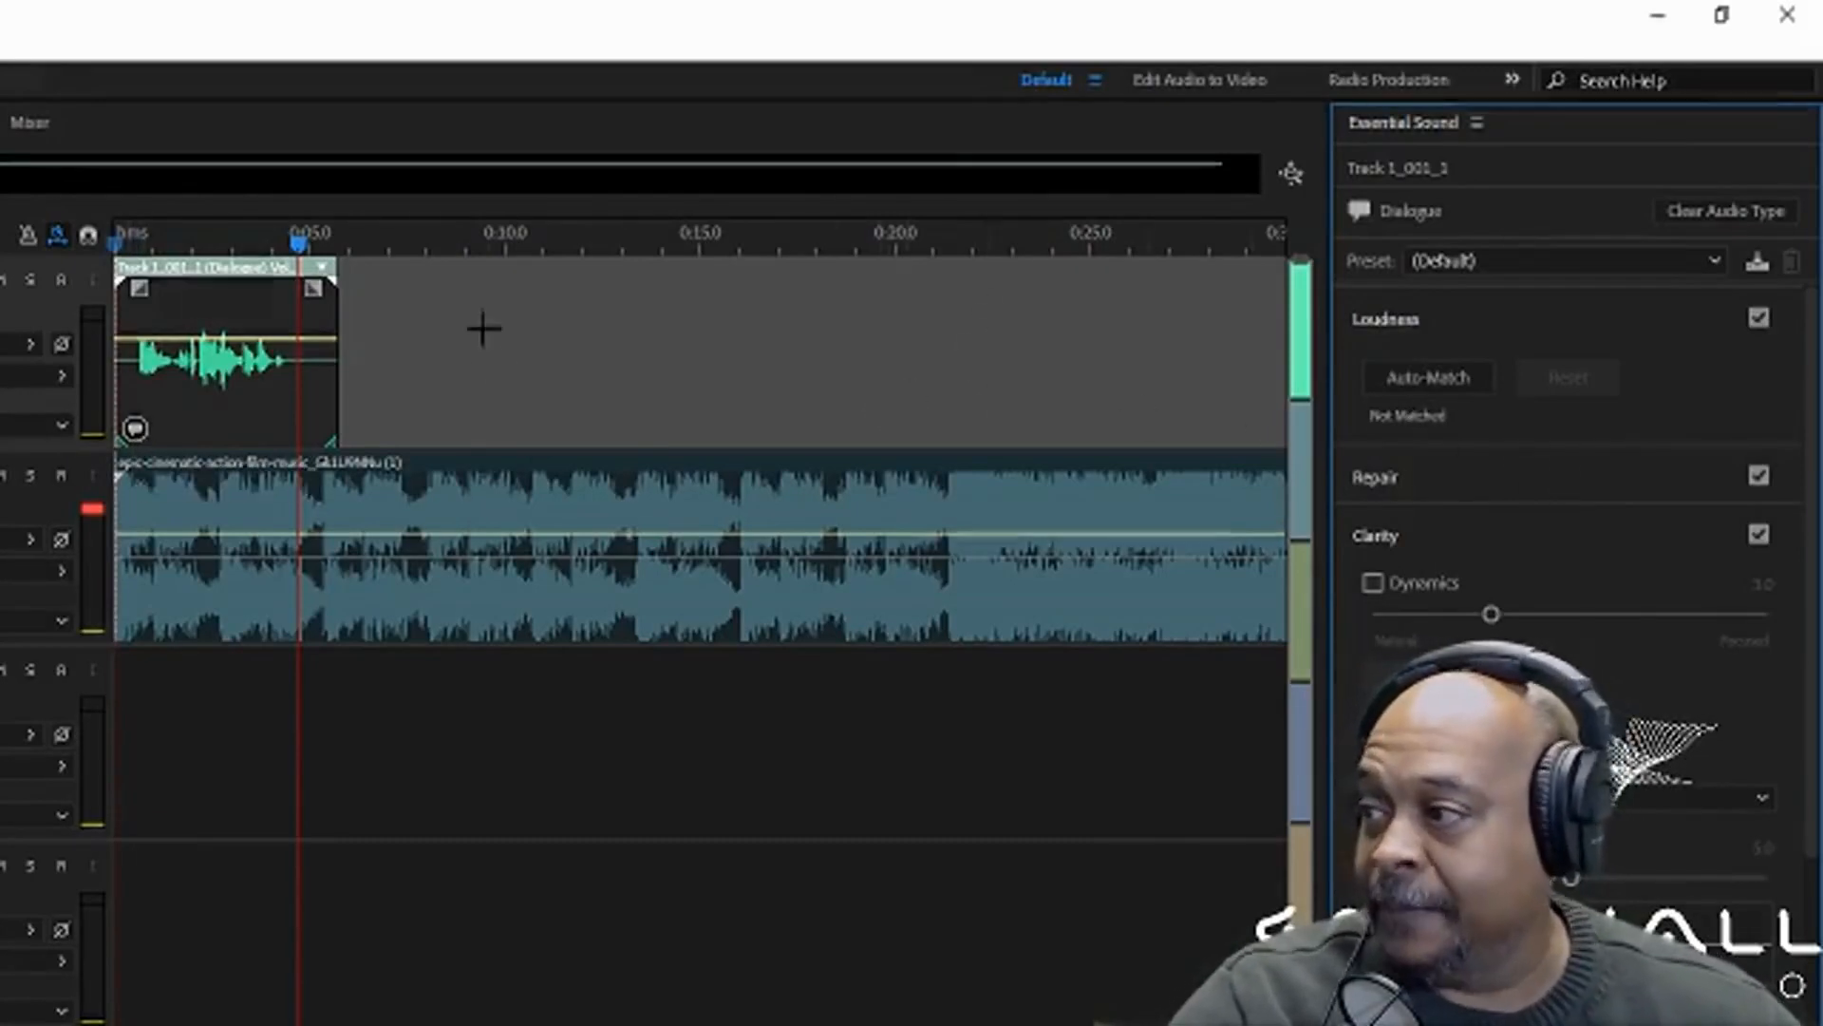
left_click(543, 470)
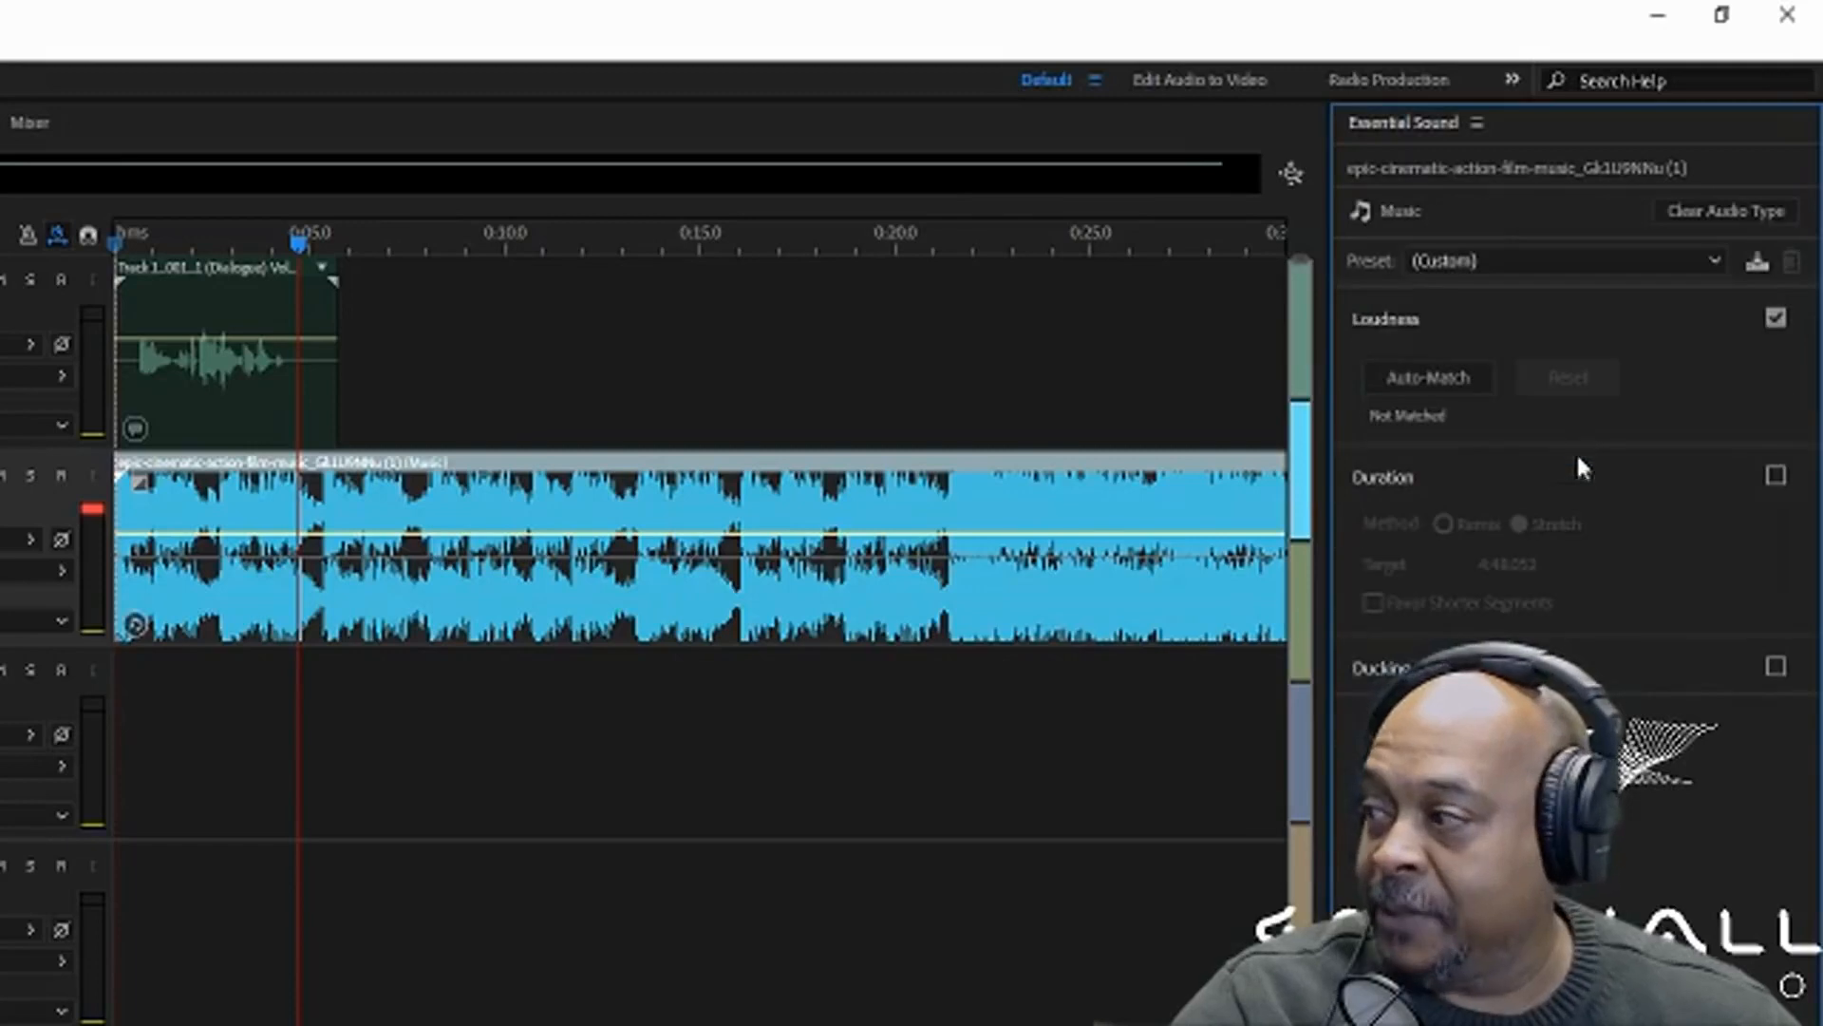
Enable Ducking on the music clip and expand its Sensitivity, Reduce By and Fades settings
left_click(1777, 667)
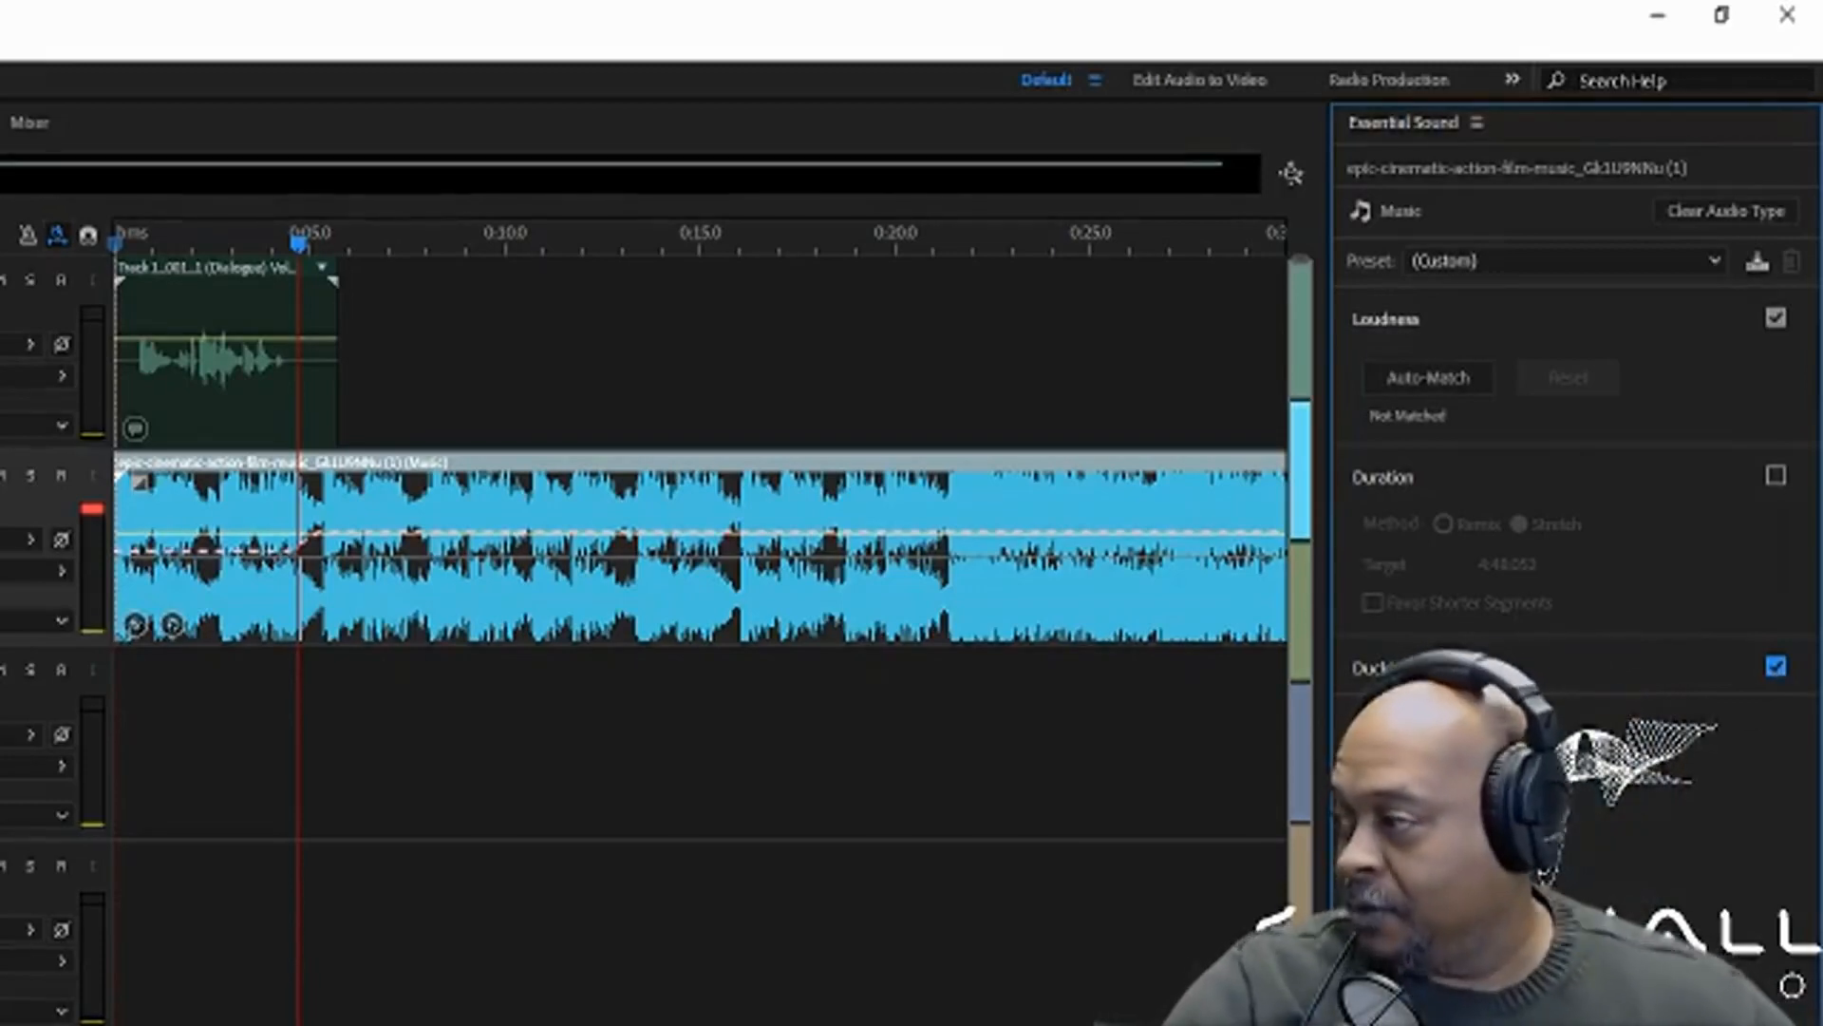
left_click(1376, 665)
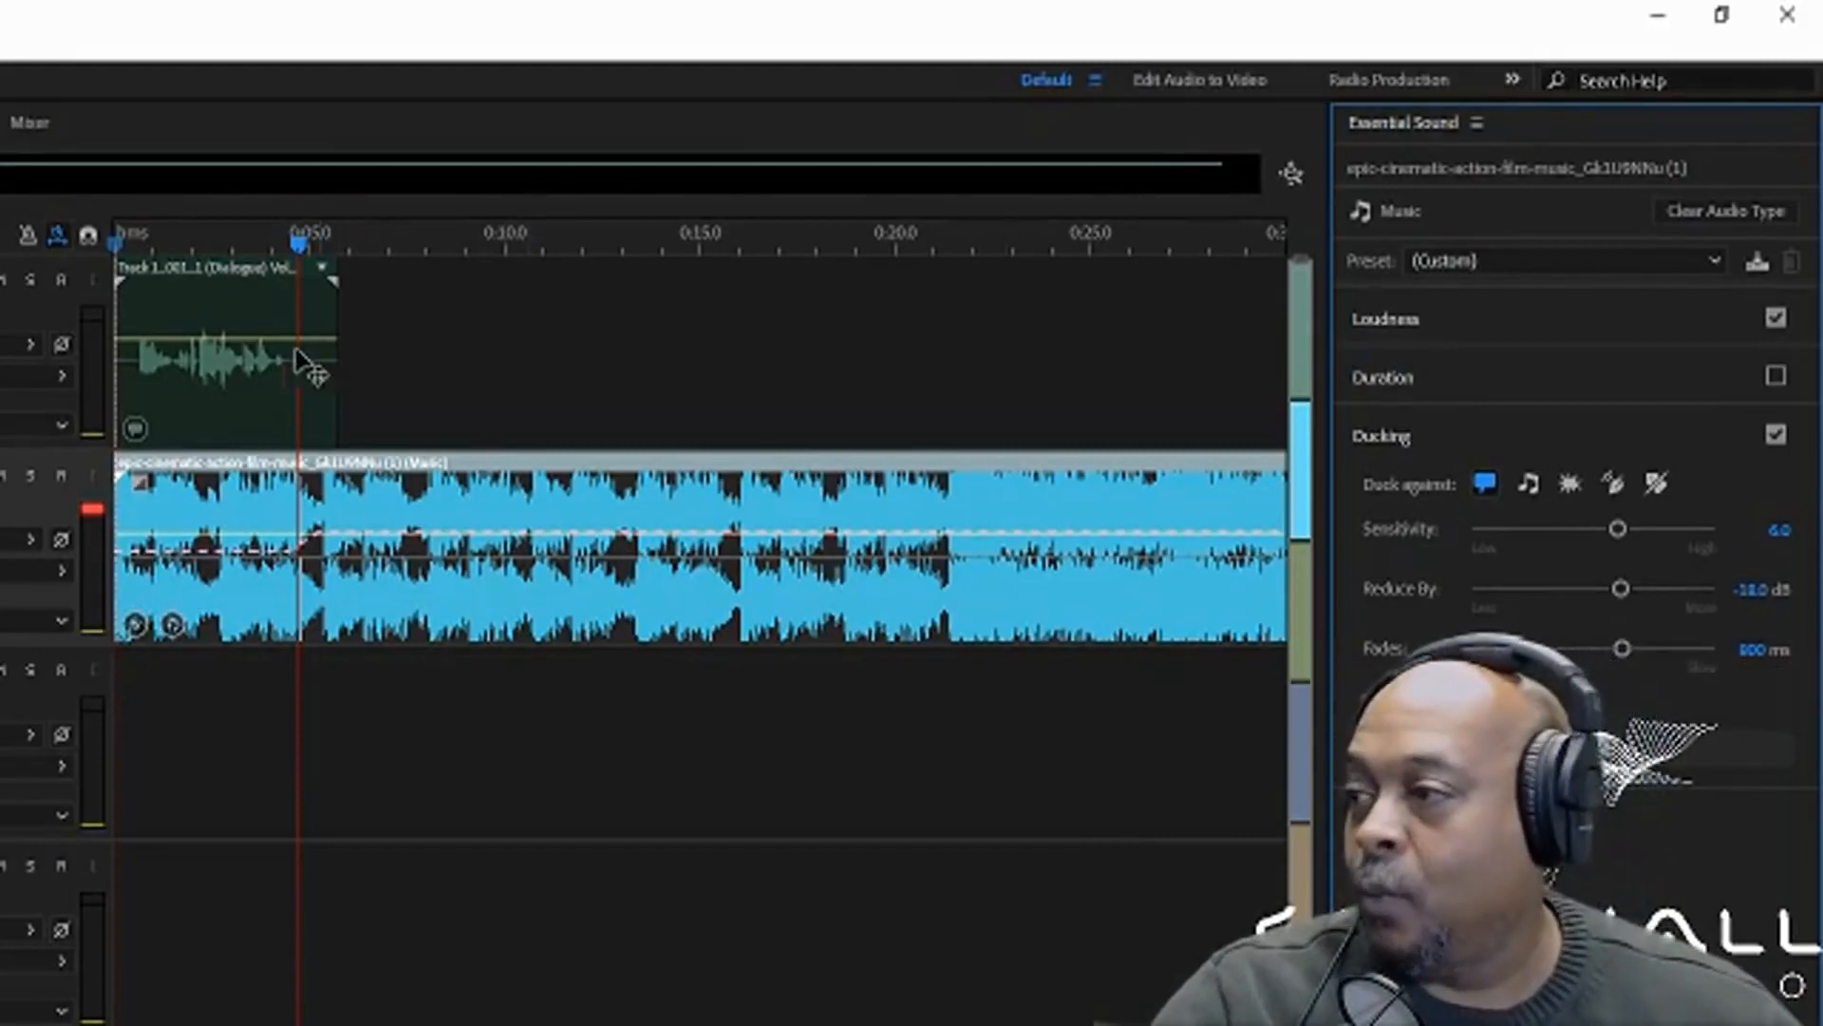
scroll(150, 231, "up", 6)
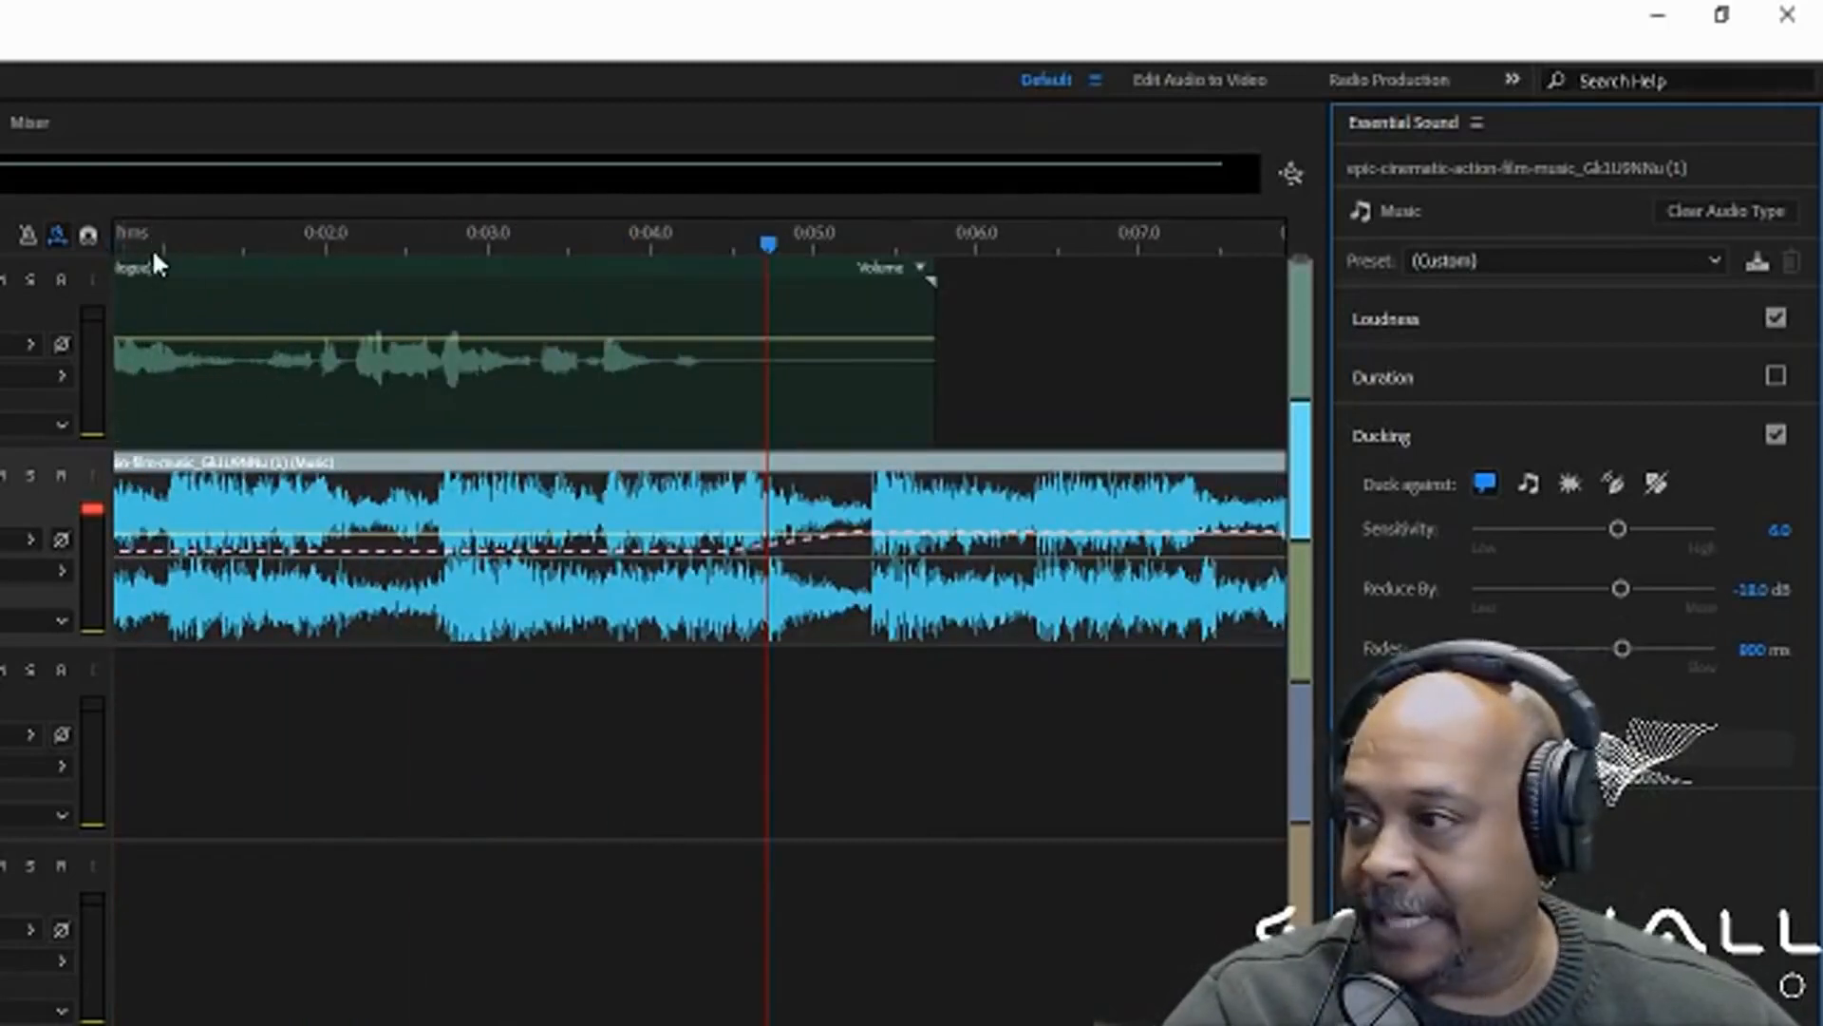
Zoom out to show the whole session and return the playhead to the start
key("ctrl+backslash")
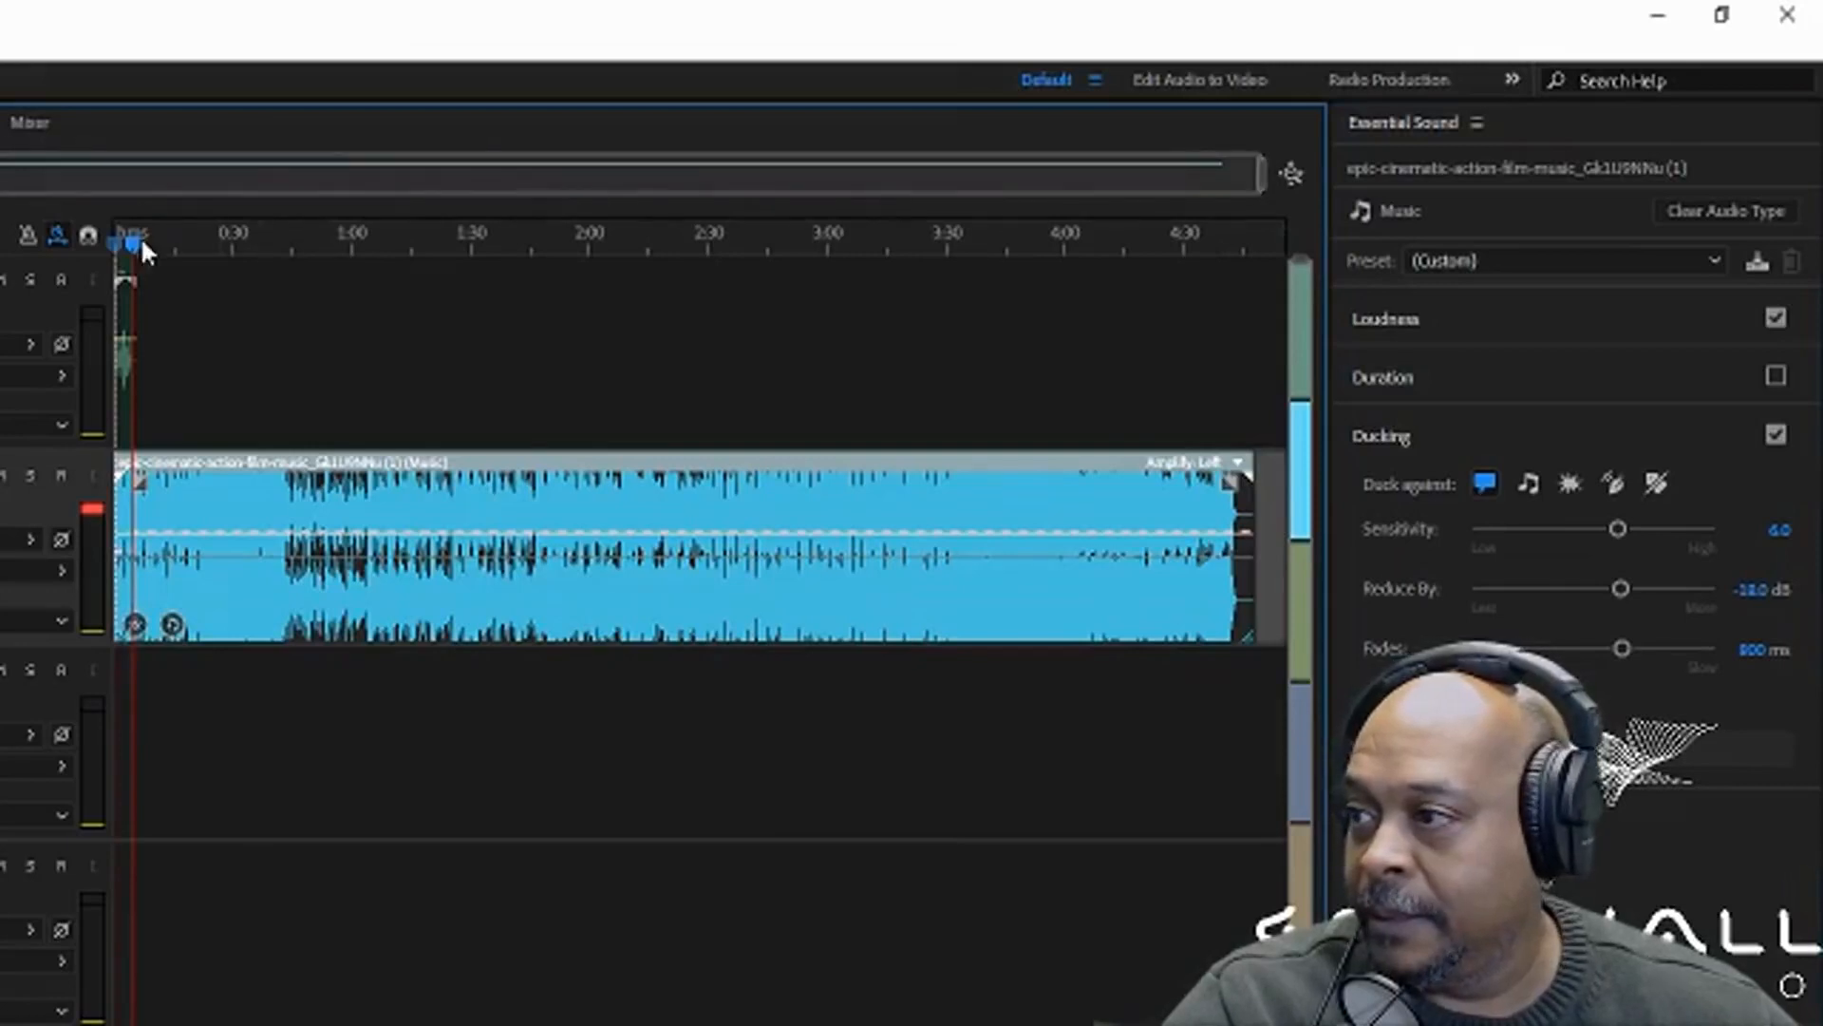
left_click_drag(138, 250, 95, 245)
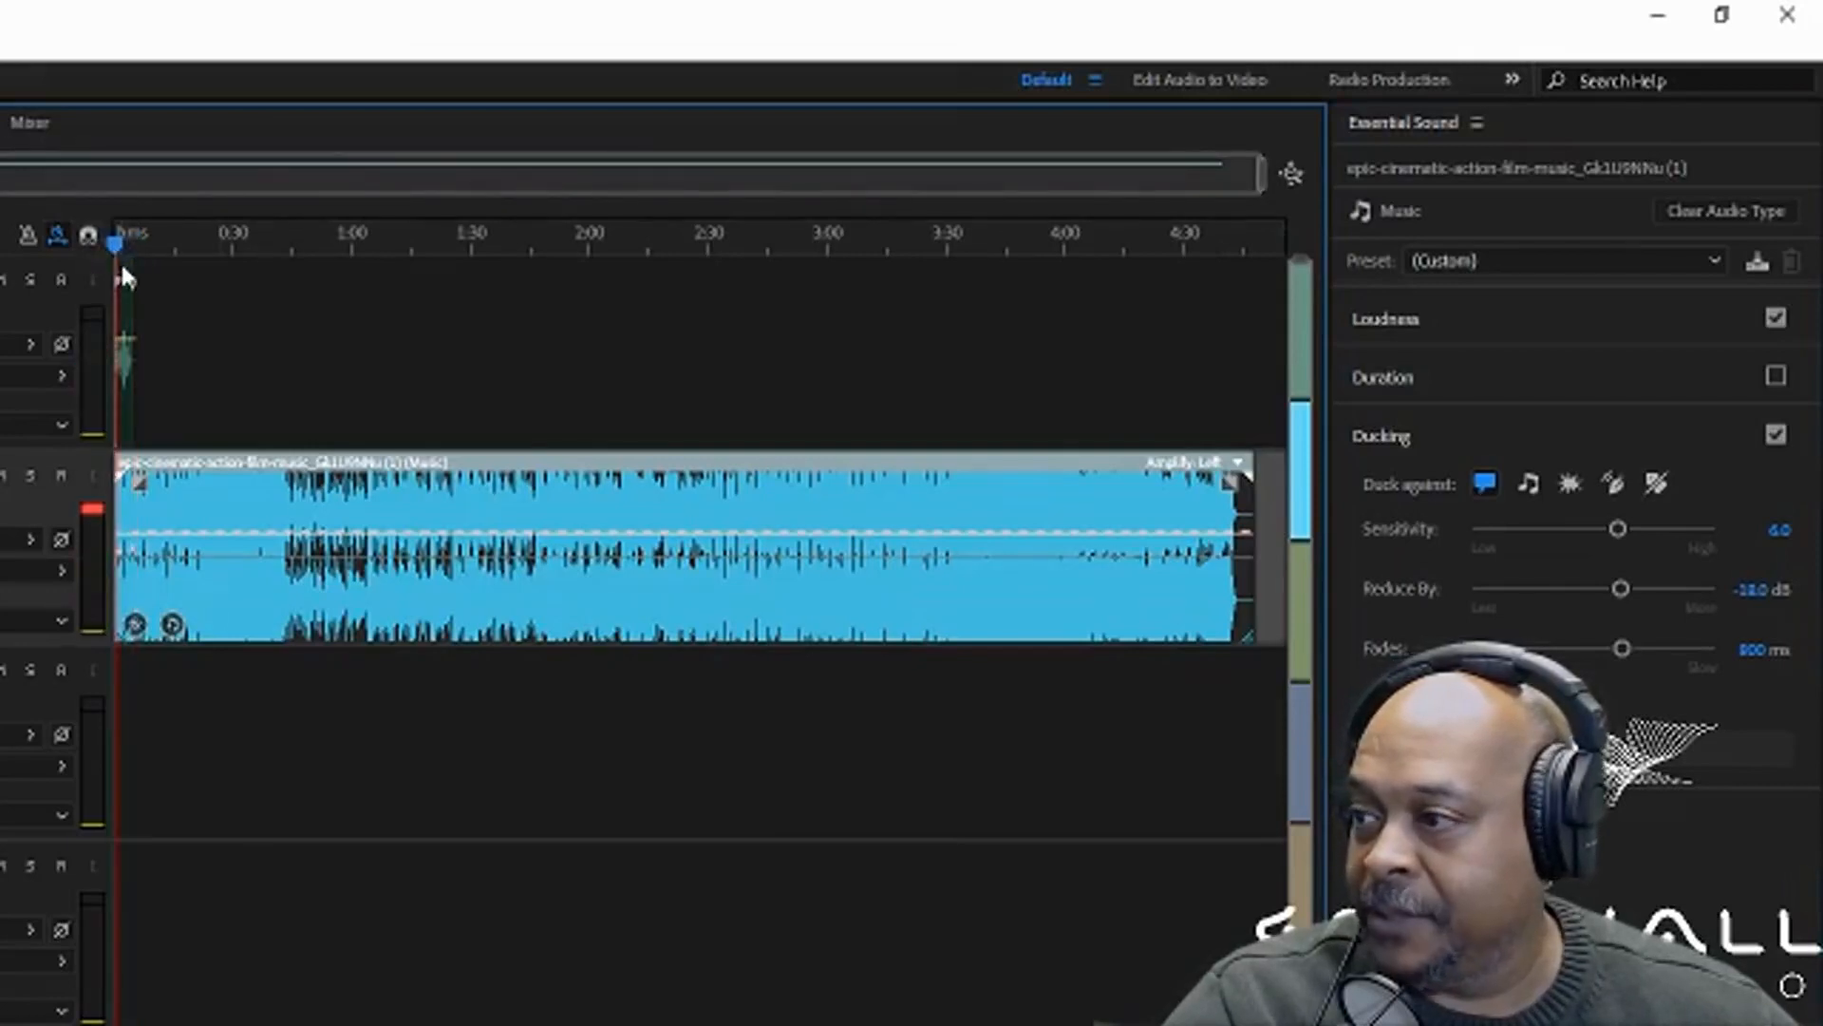
scroll(138, 236, "up", 5)
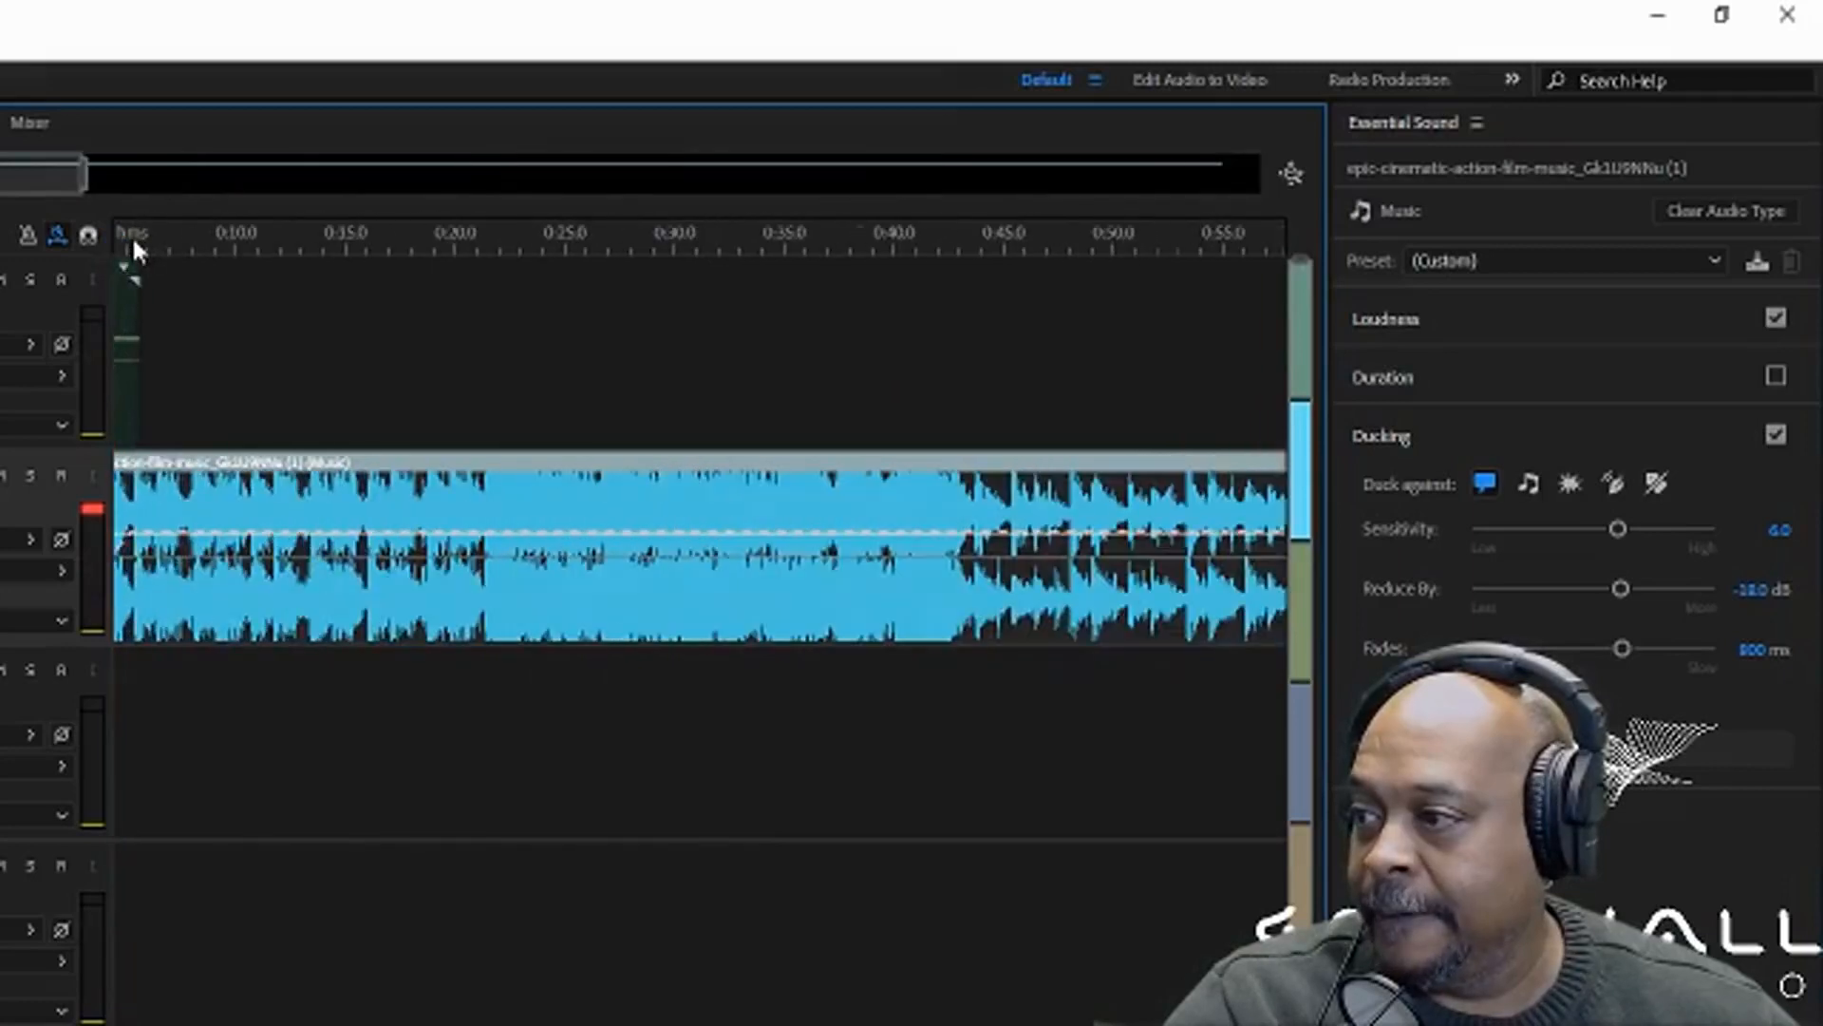
scroll(133, 236, "up", 3)
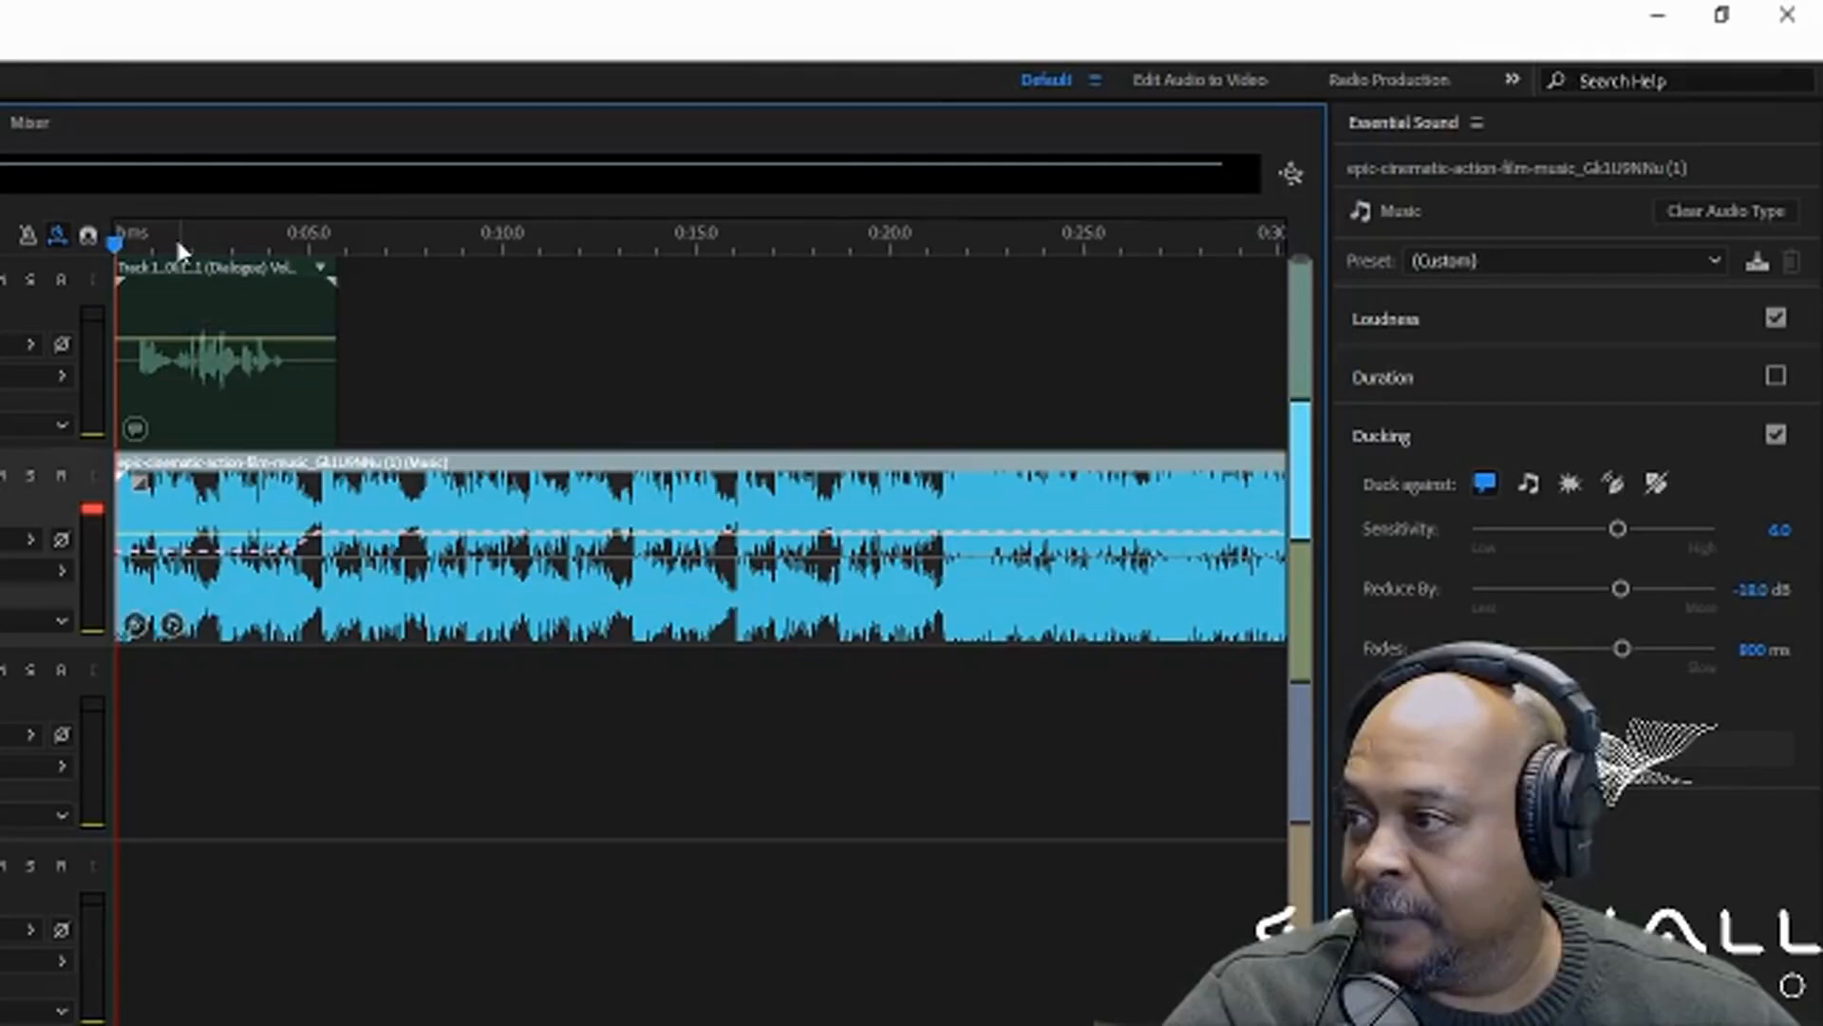
scroll(175, 249, "up", 2)
key("ctrl+backslash")
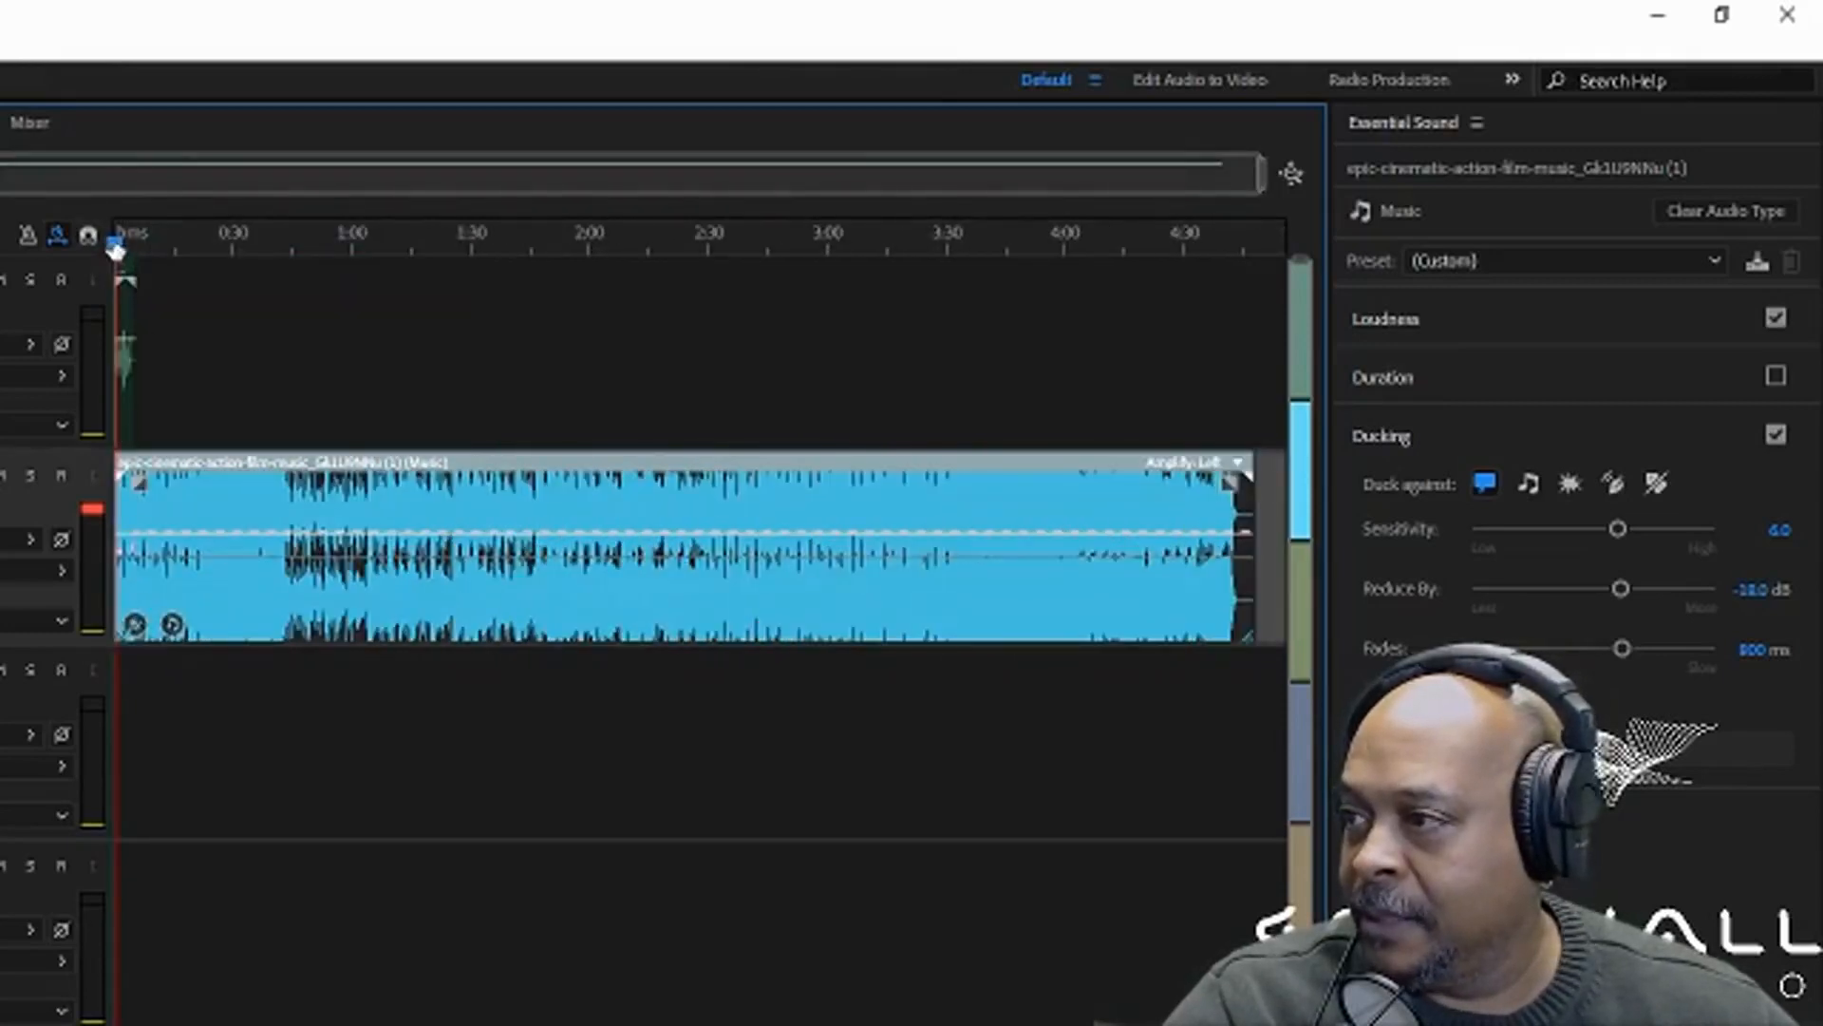
scroll(117, 237, "up", 8)
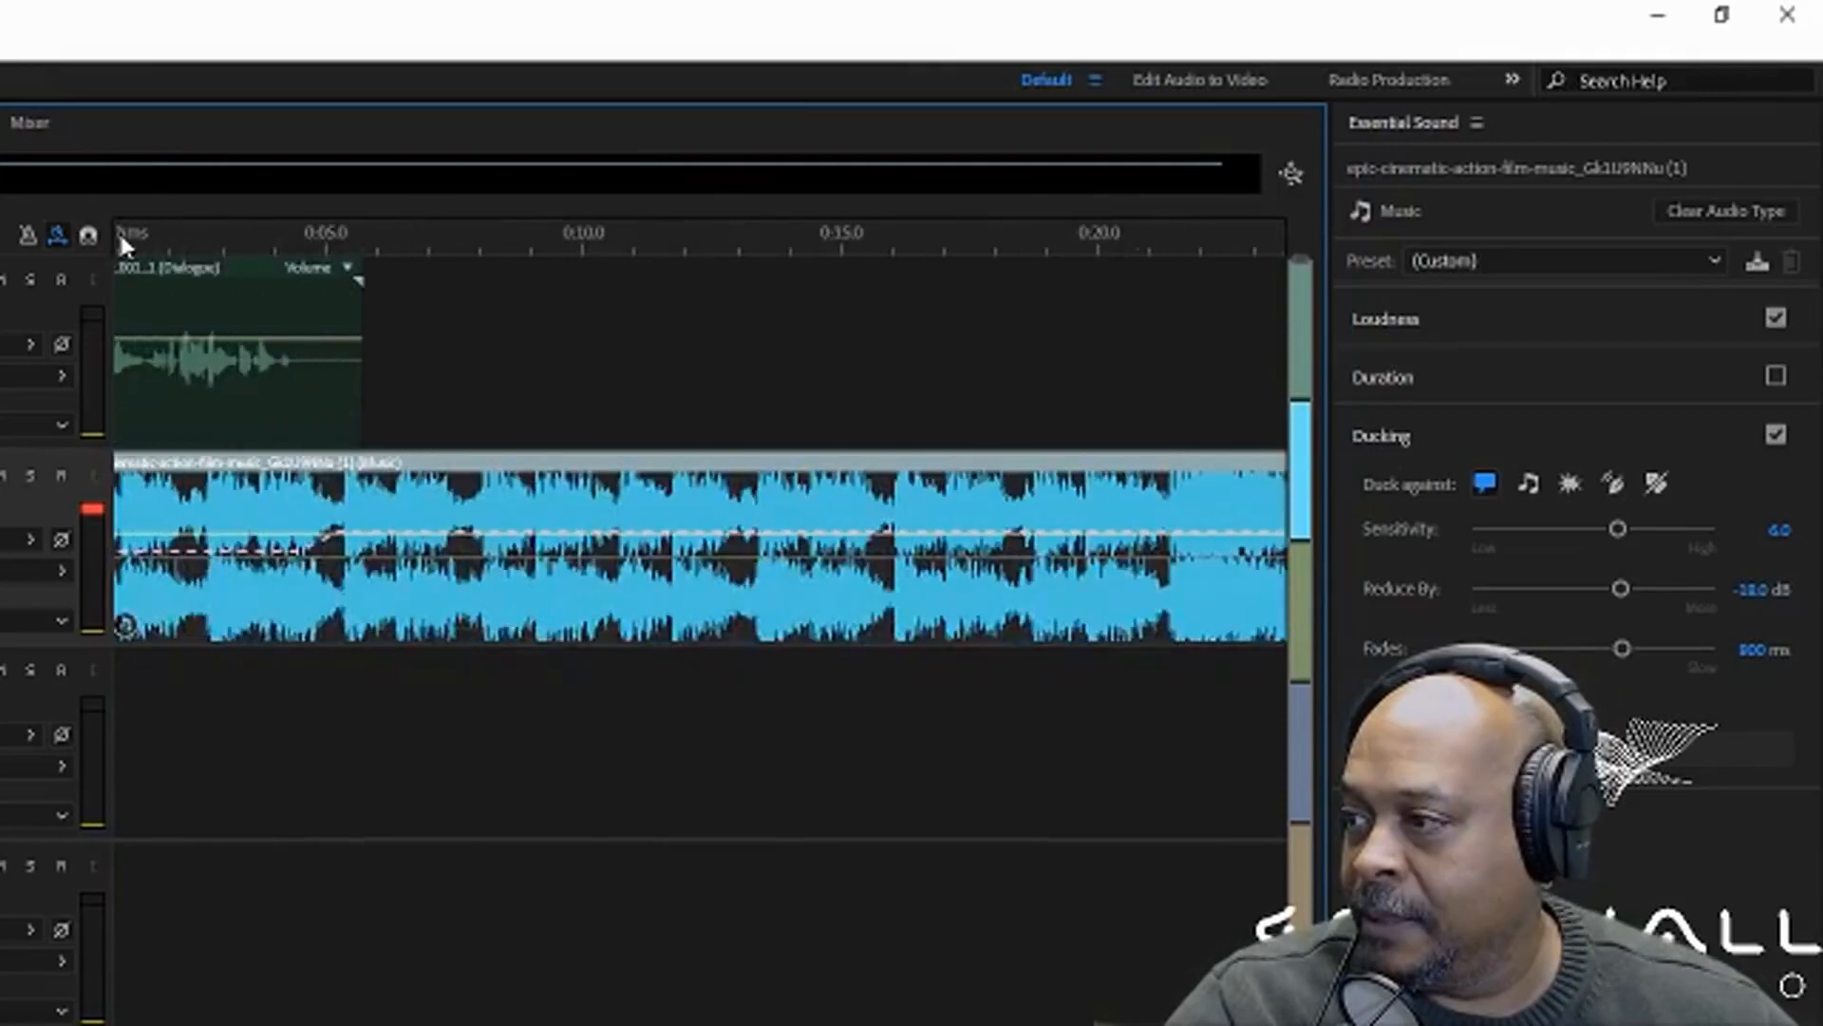
scroll(120, 239, "up", 3)
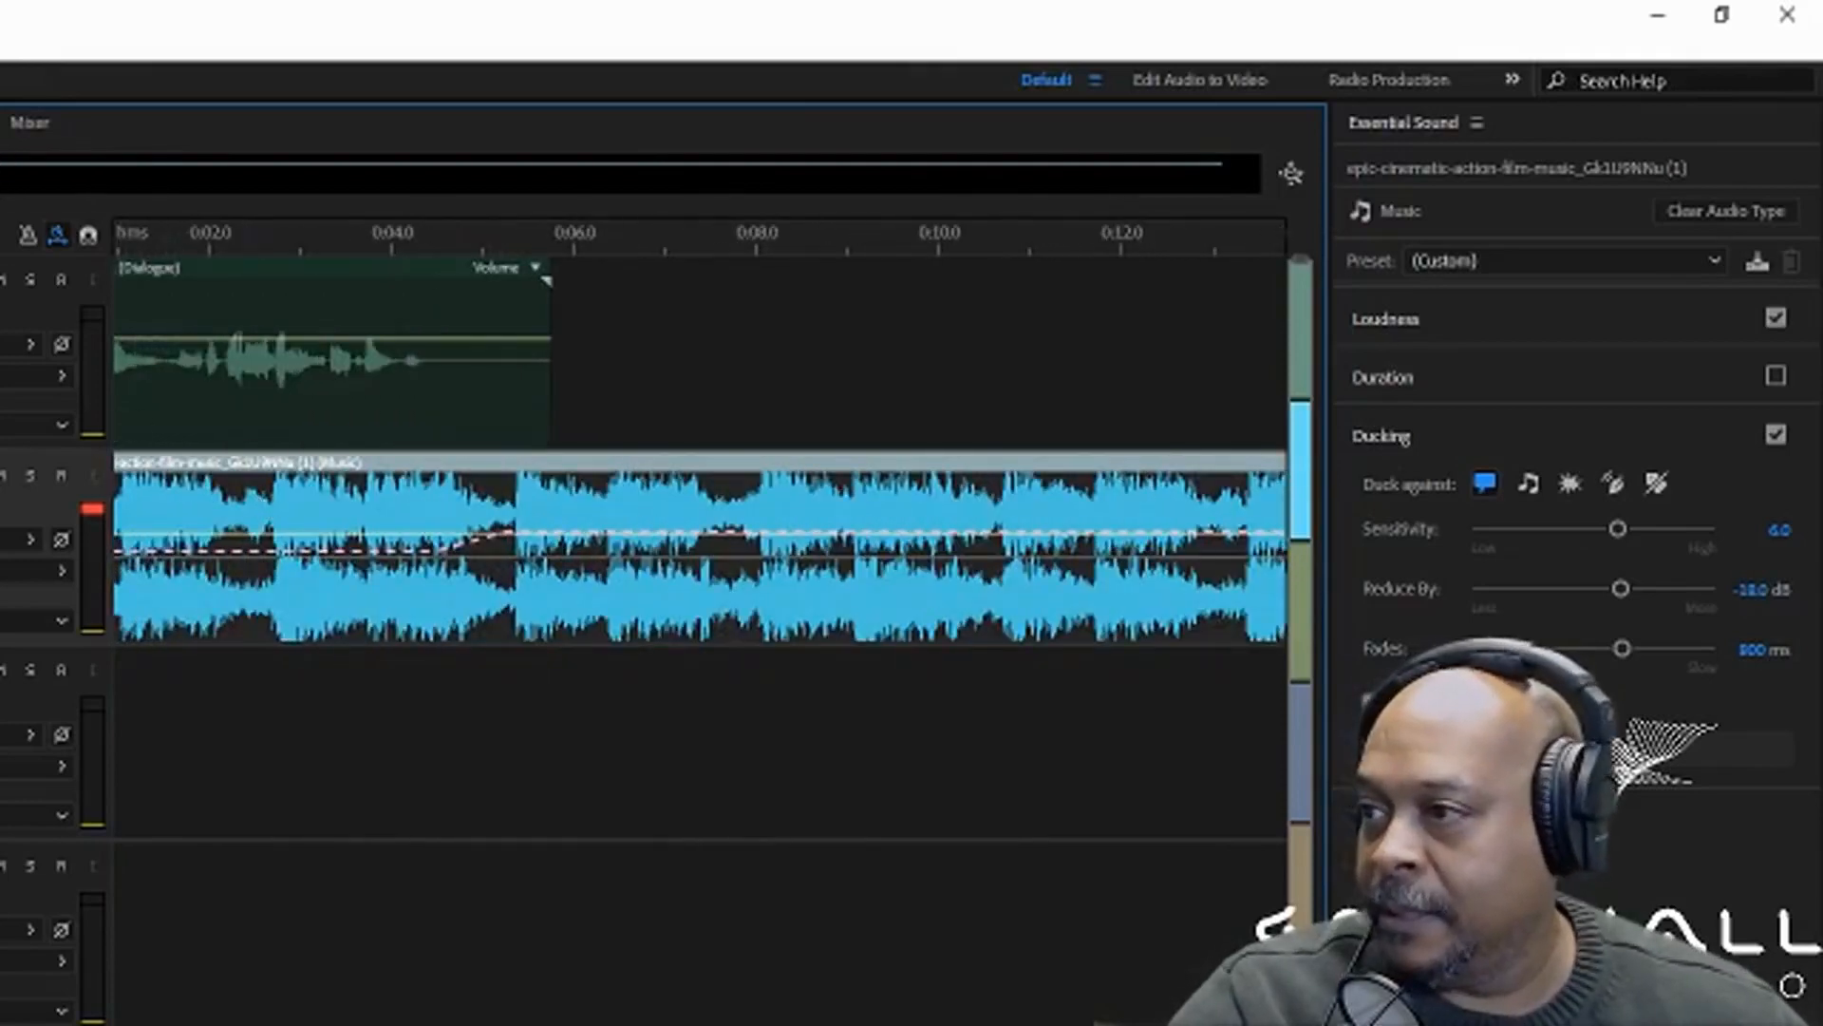
scroll(701, 451, "left", 1)
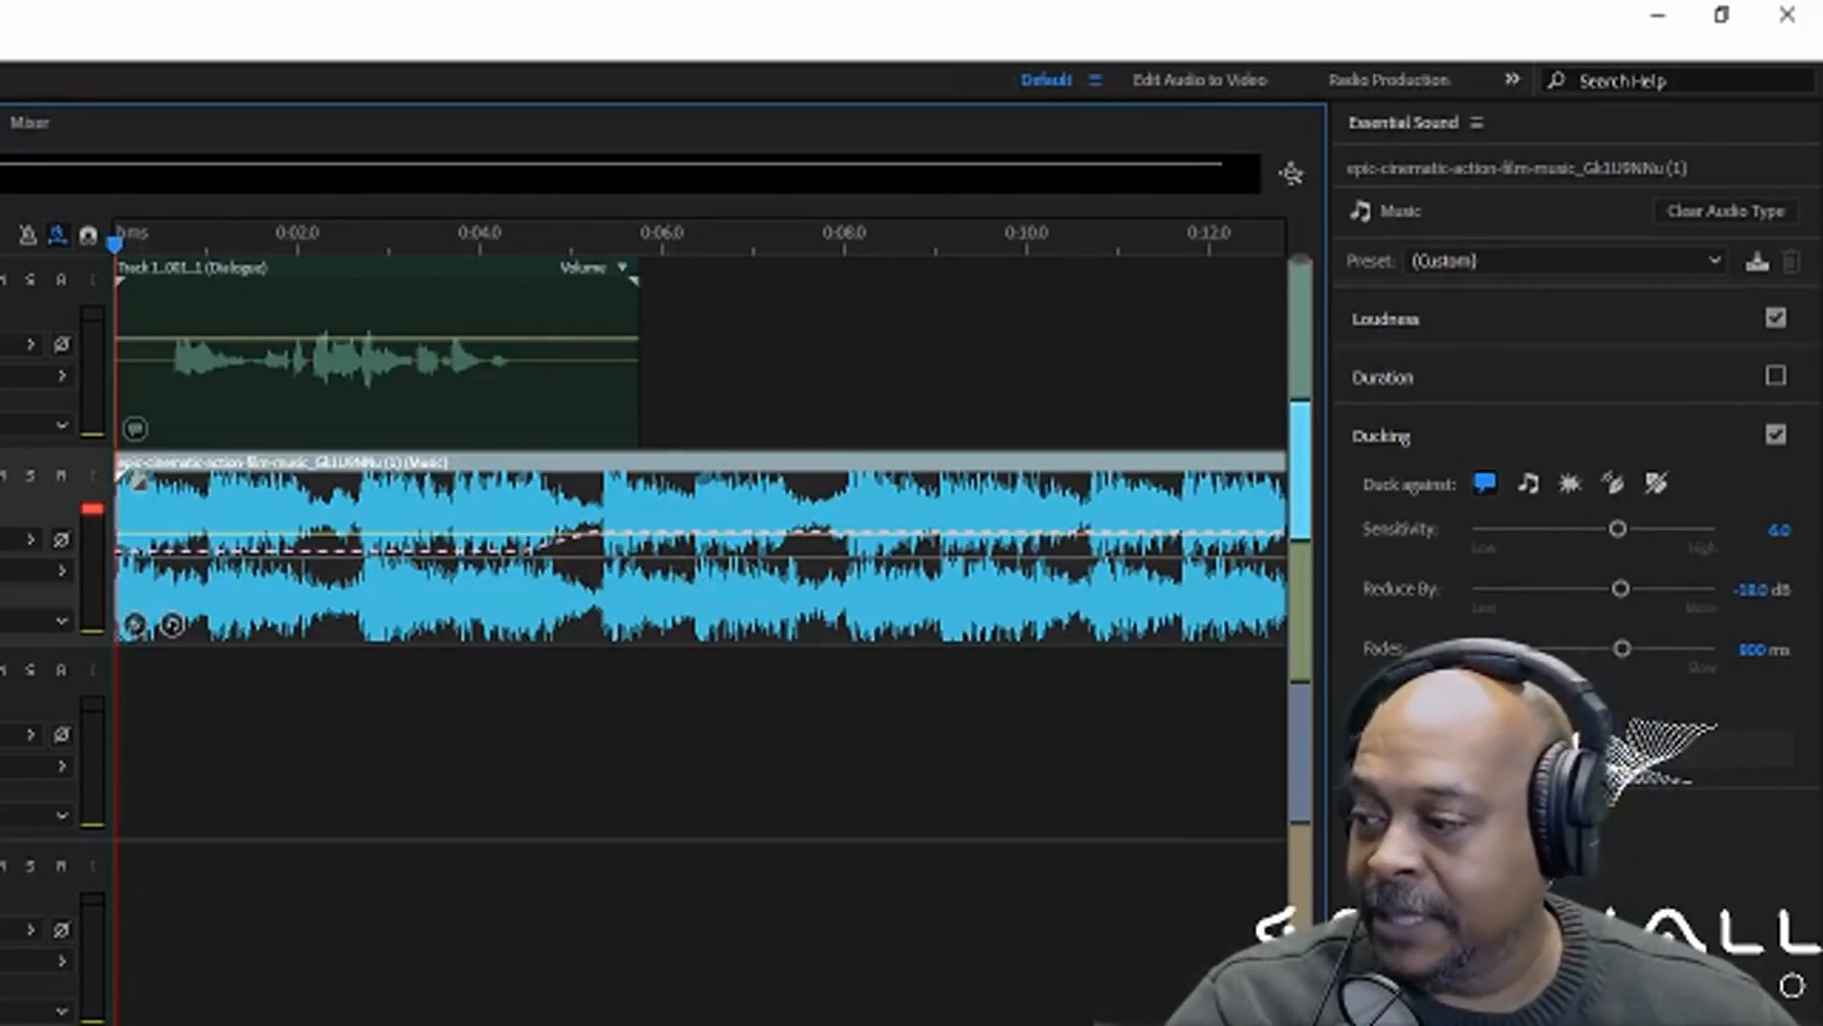
Play the mix, deepen the music ducking to -37.4 dB, and move the voice clip later
key("space")
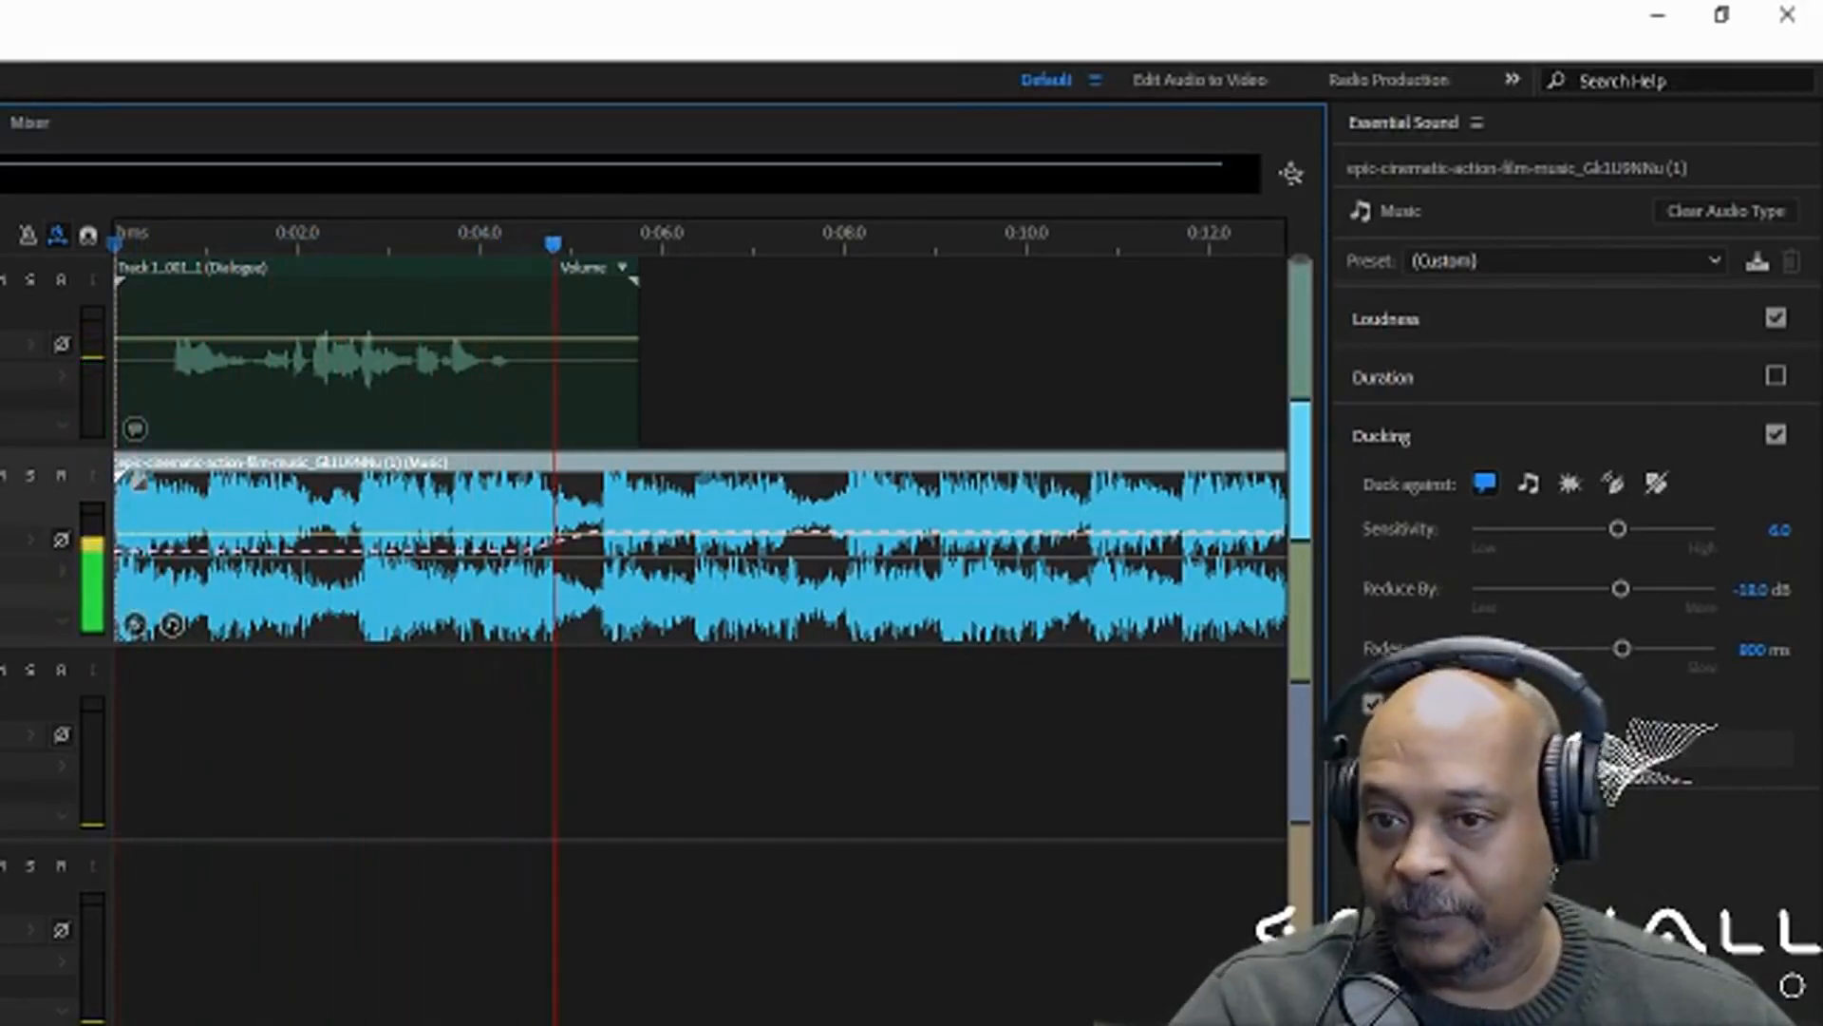
key("space")
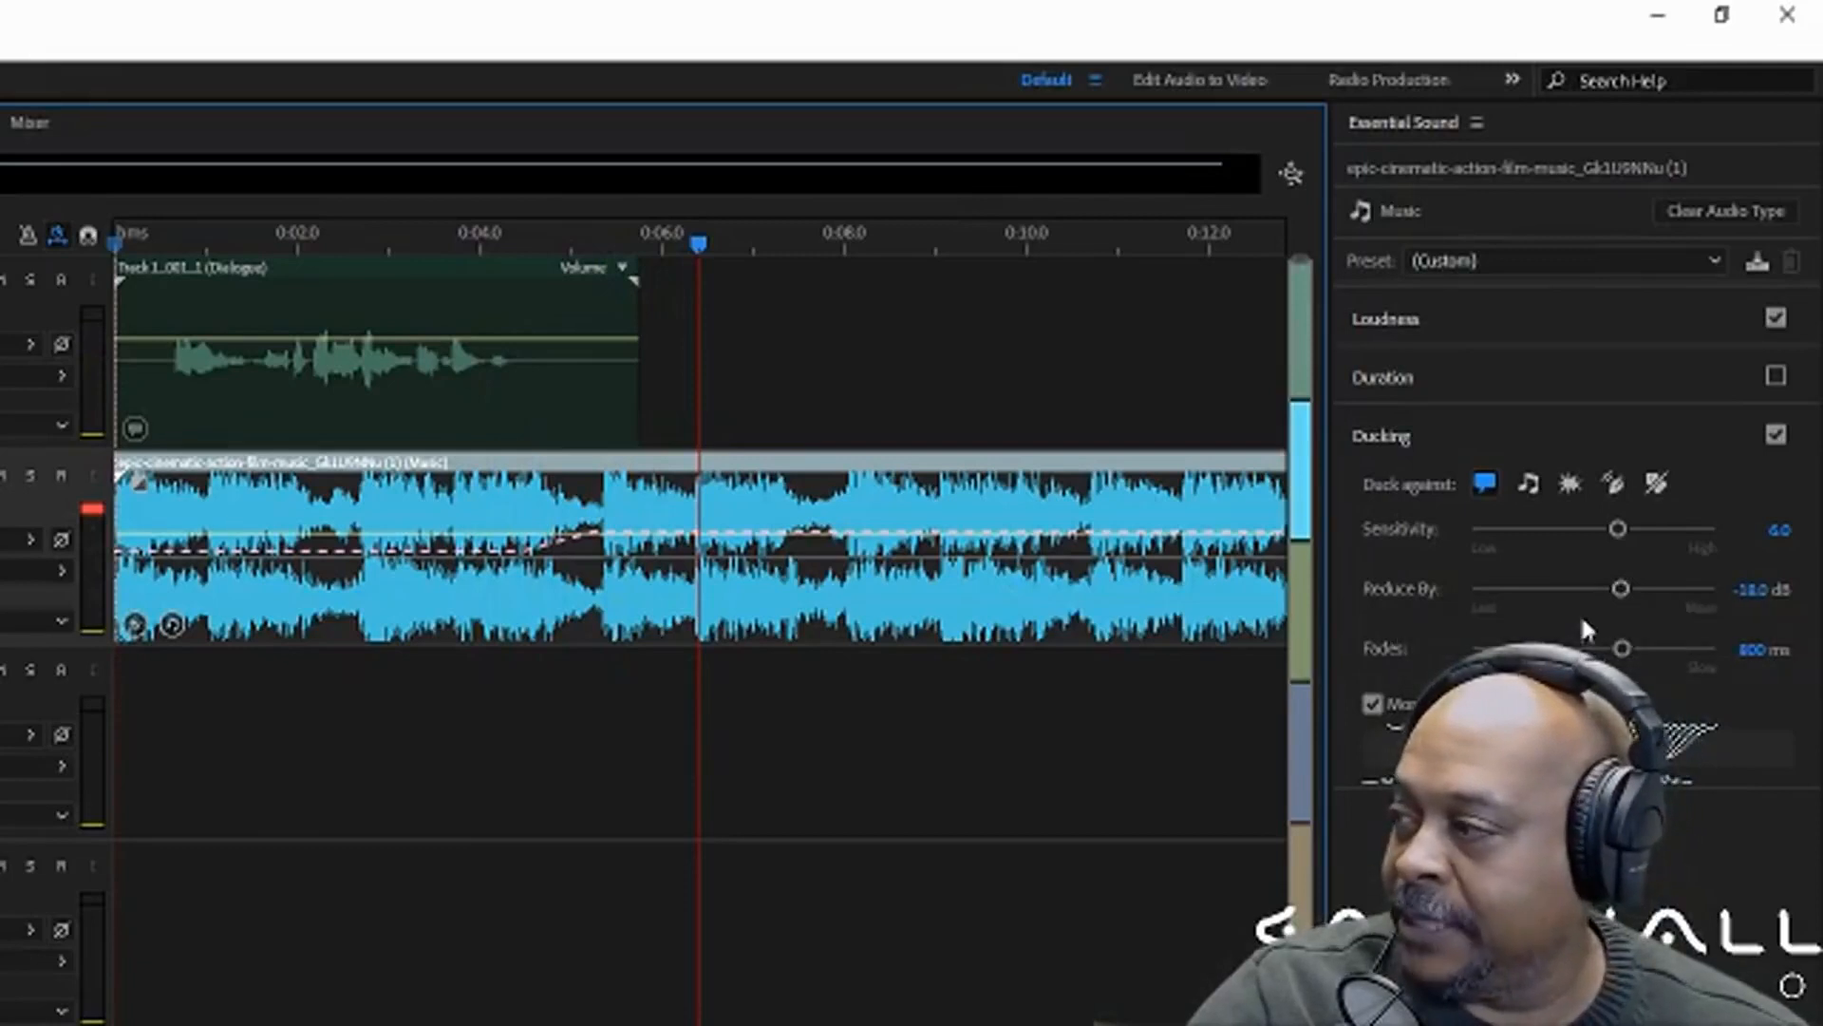
left_click_drag(1616, 590, 1656, 593)
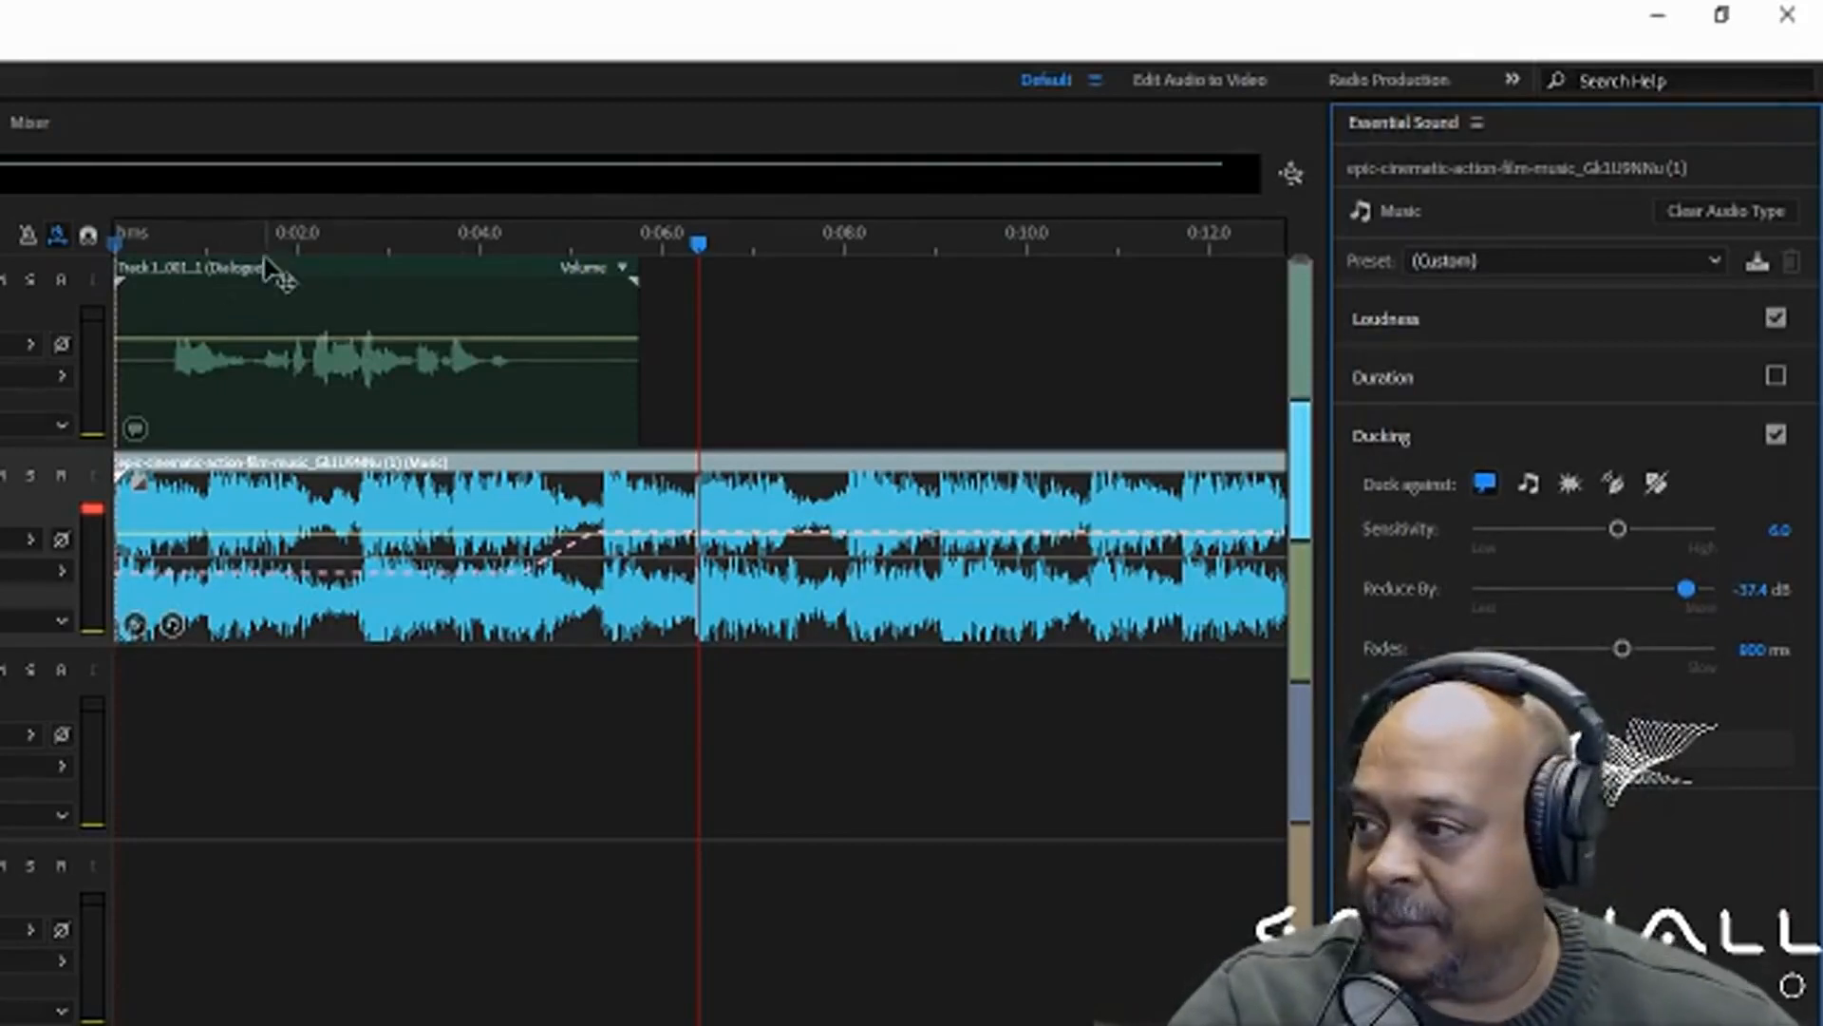
left_click_drag(277, 272, 411, 295)
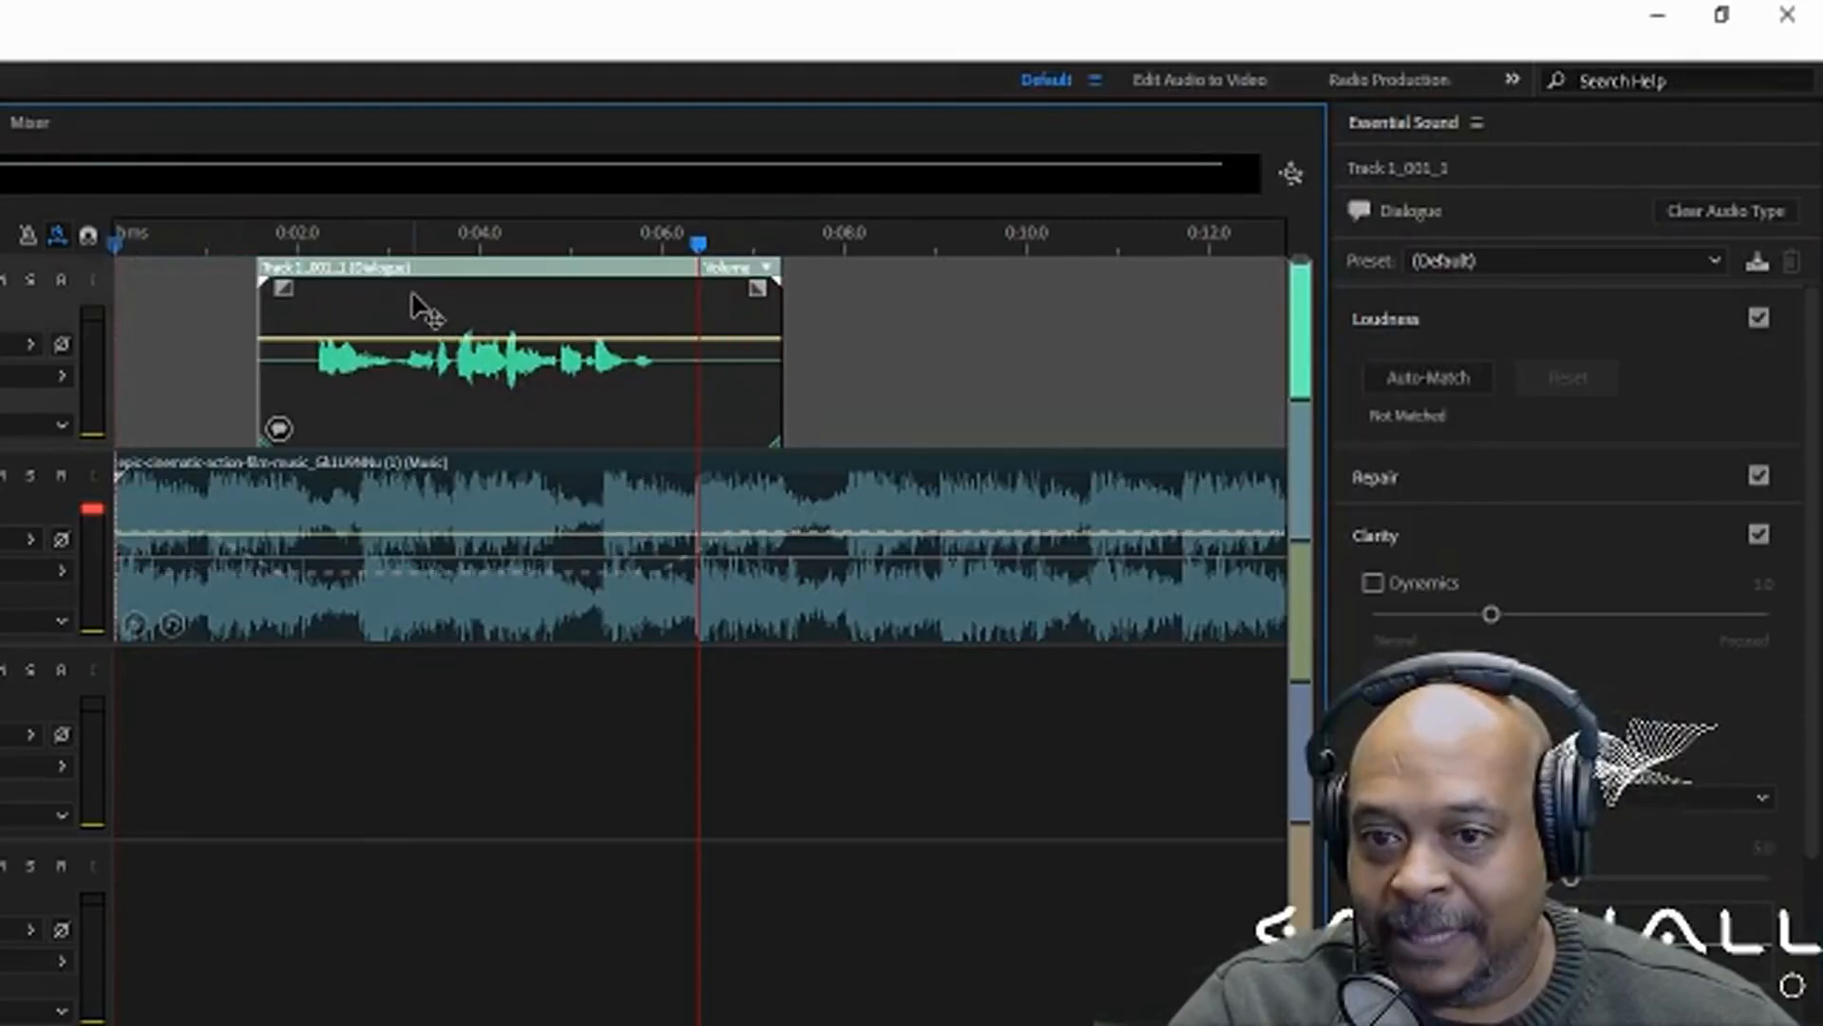
Reposition the voice clip just after the session start and play the mix from the beginning
left_click_drag(431, 272, 519, 279)
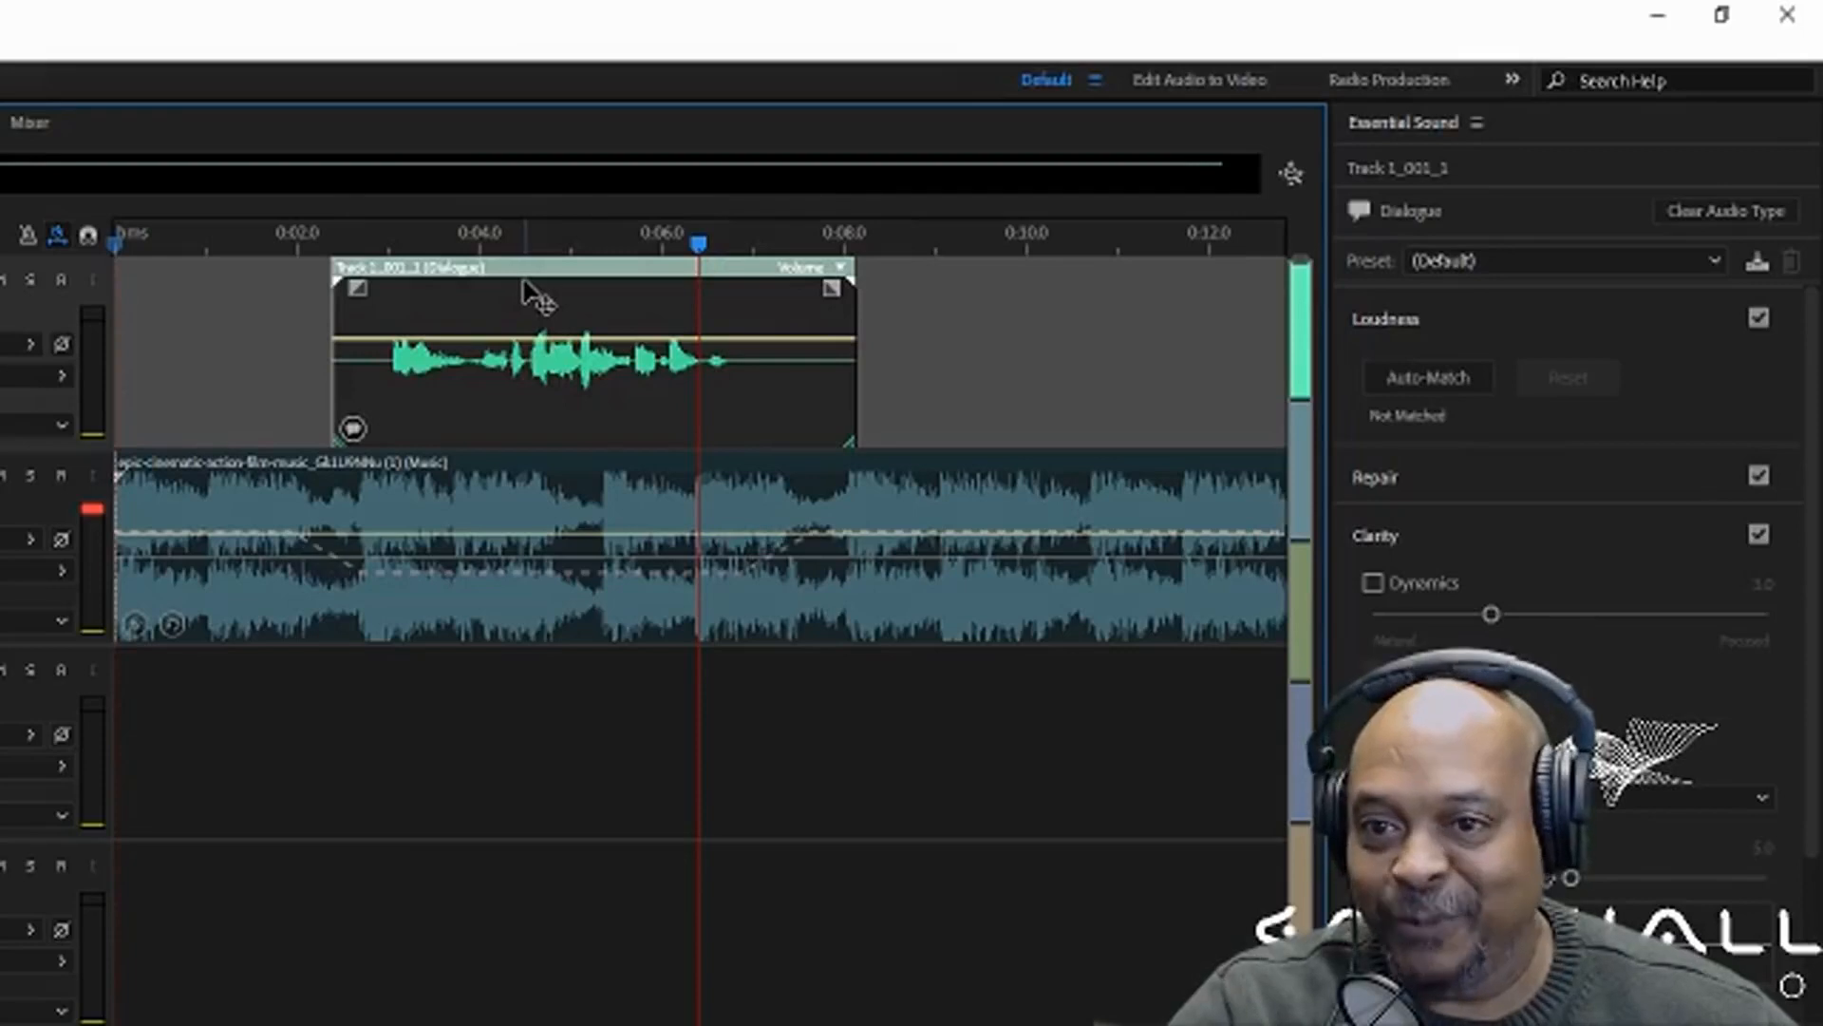
left_click_drag(529, 276, 366, 306)
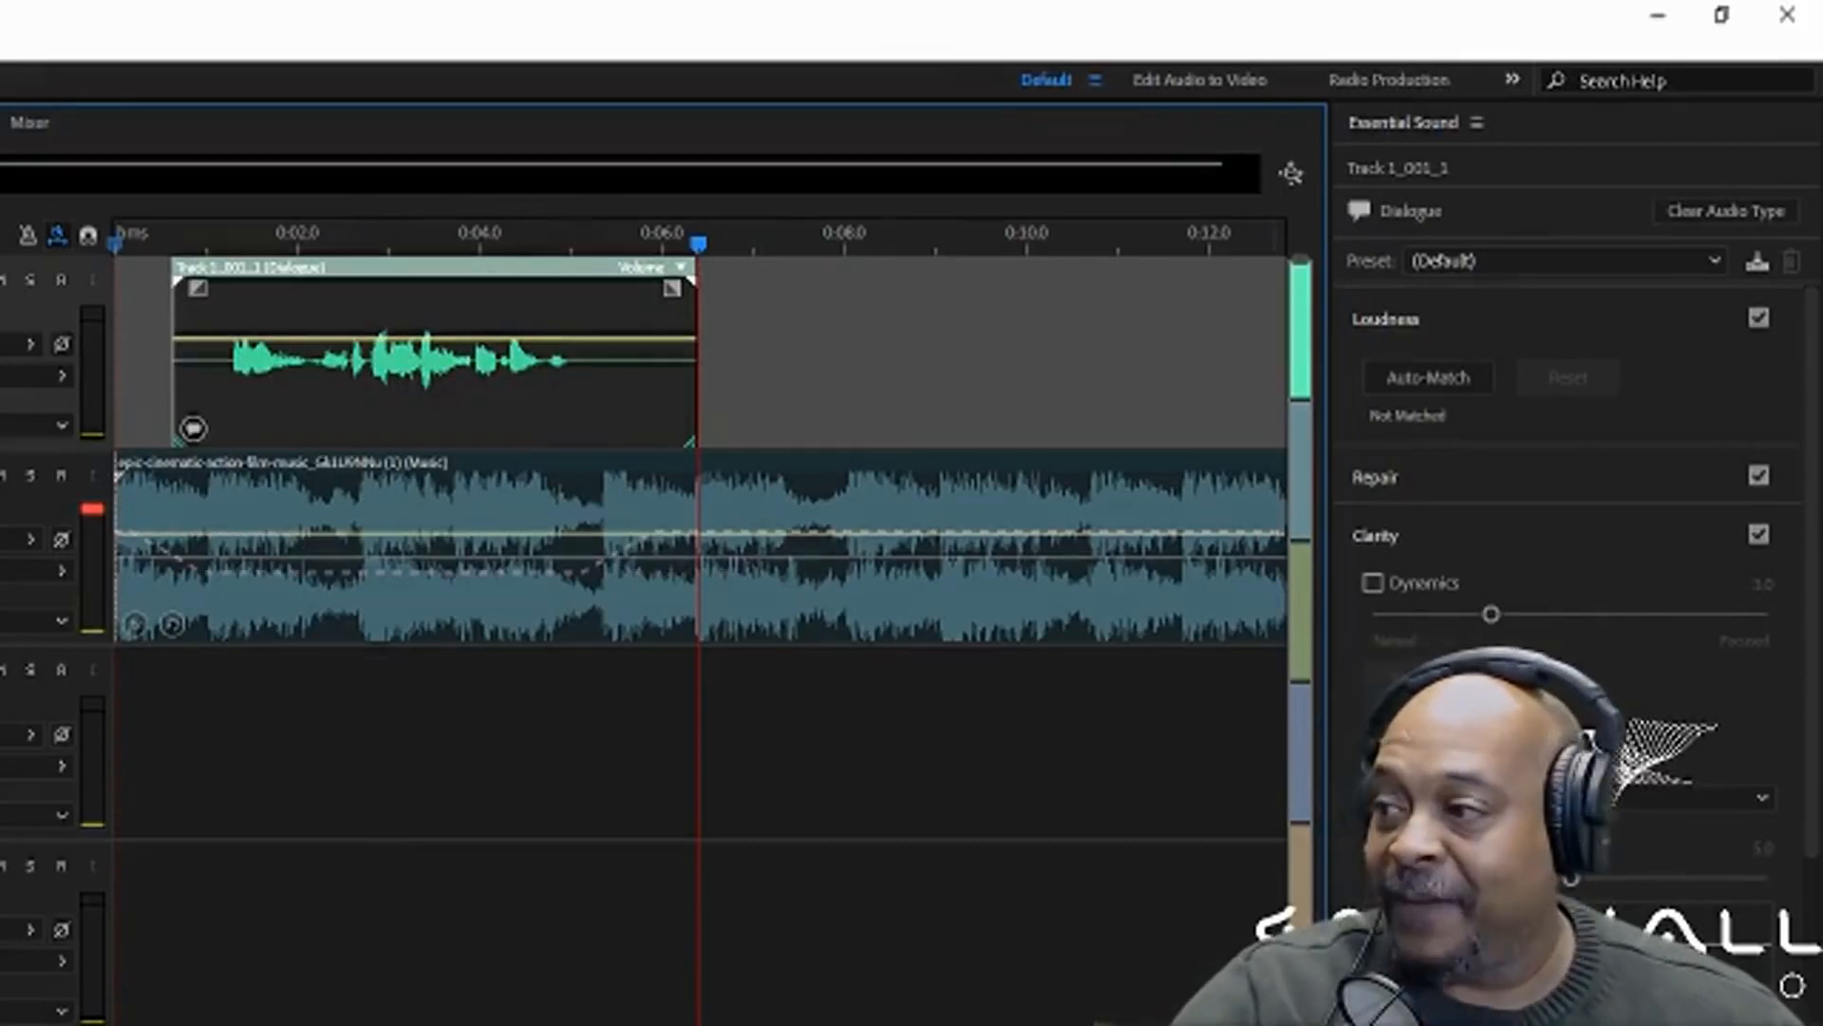
left_click(121, 249)
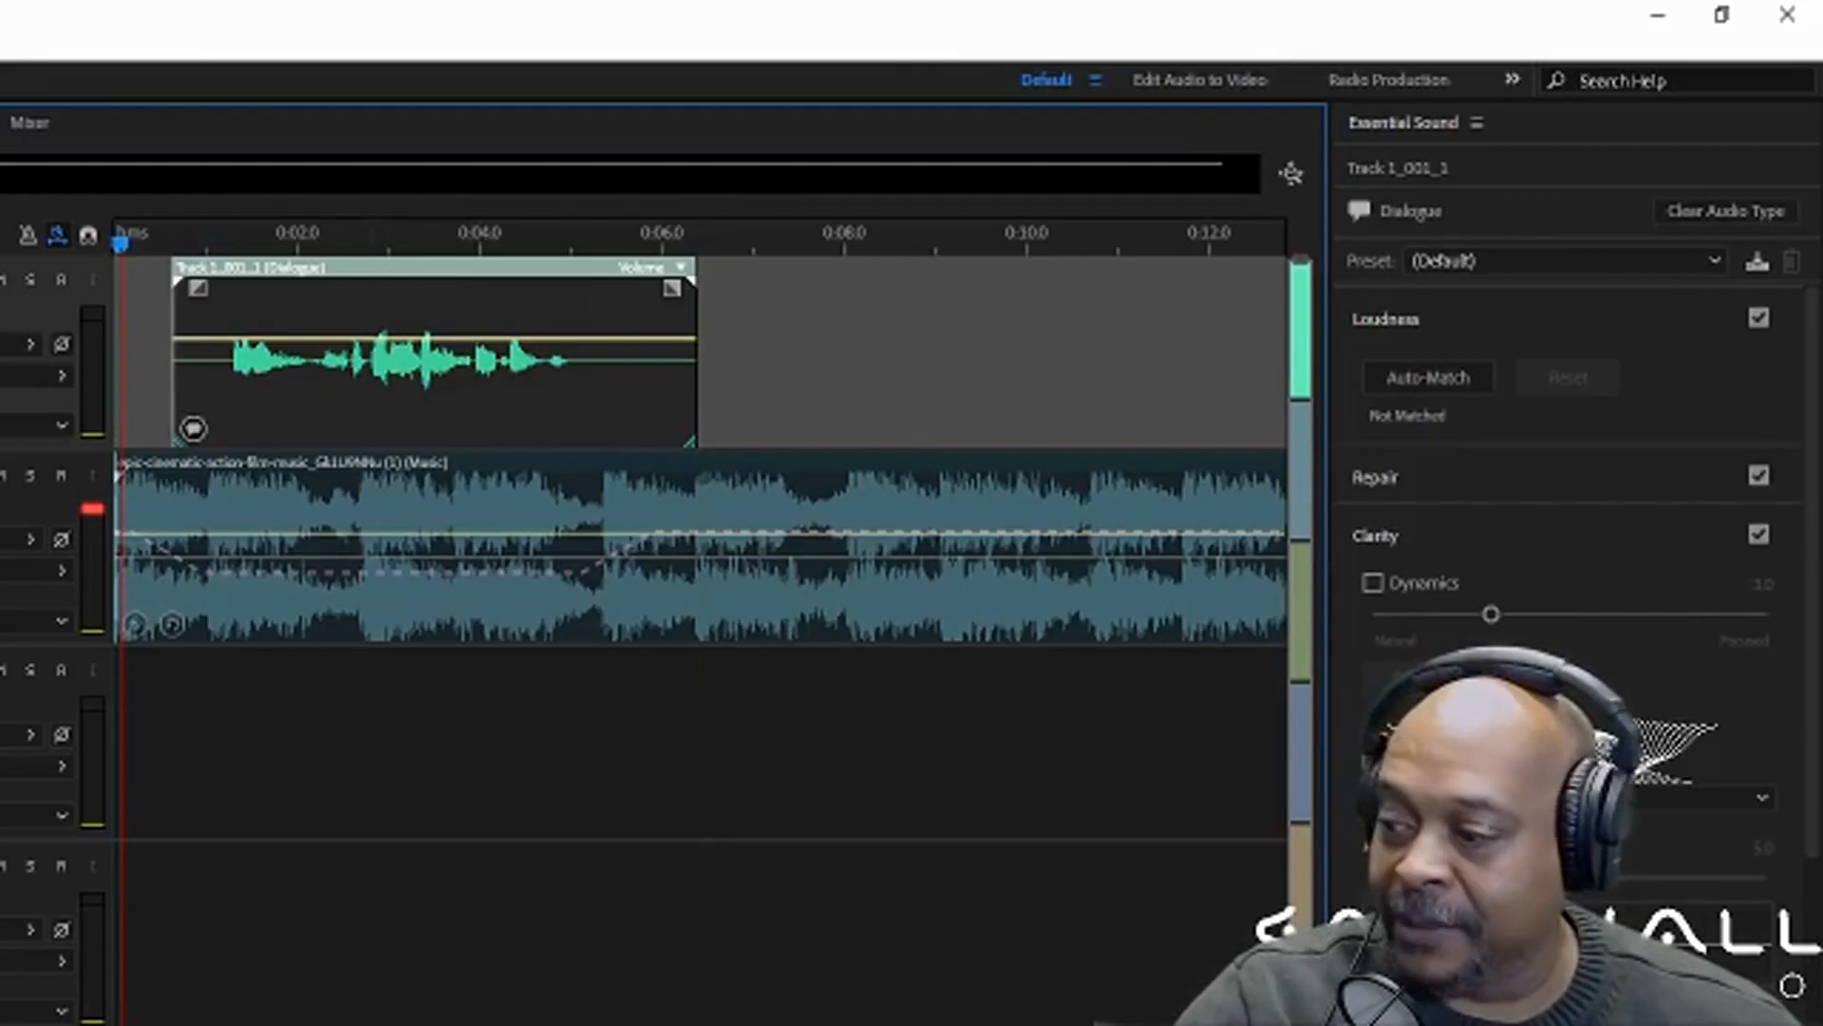
key("space")
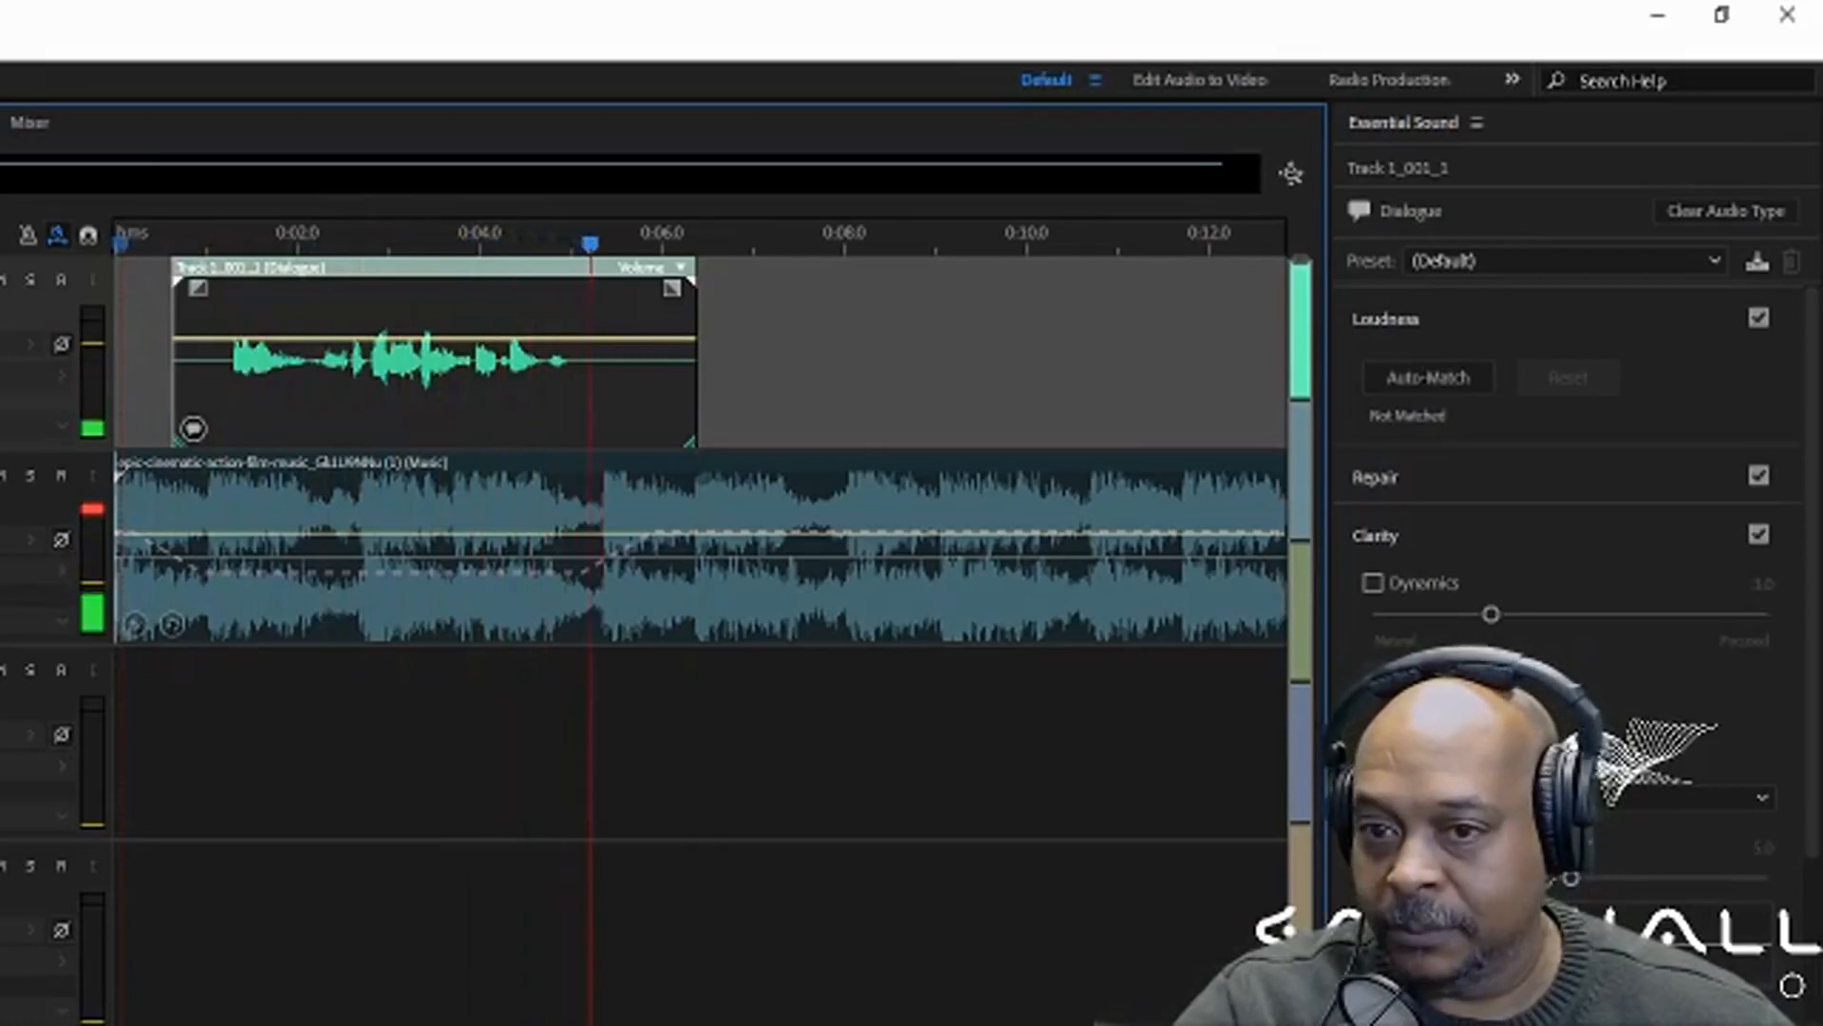
key("space")
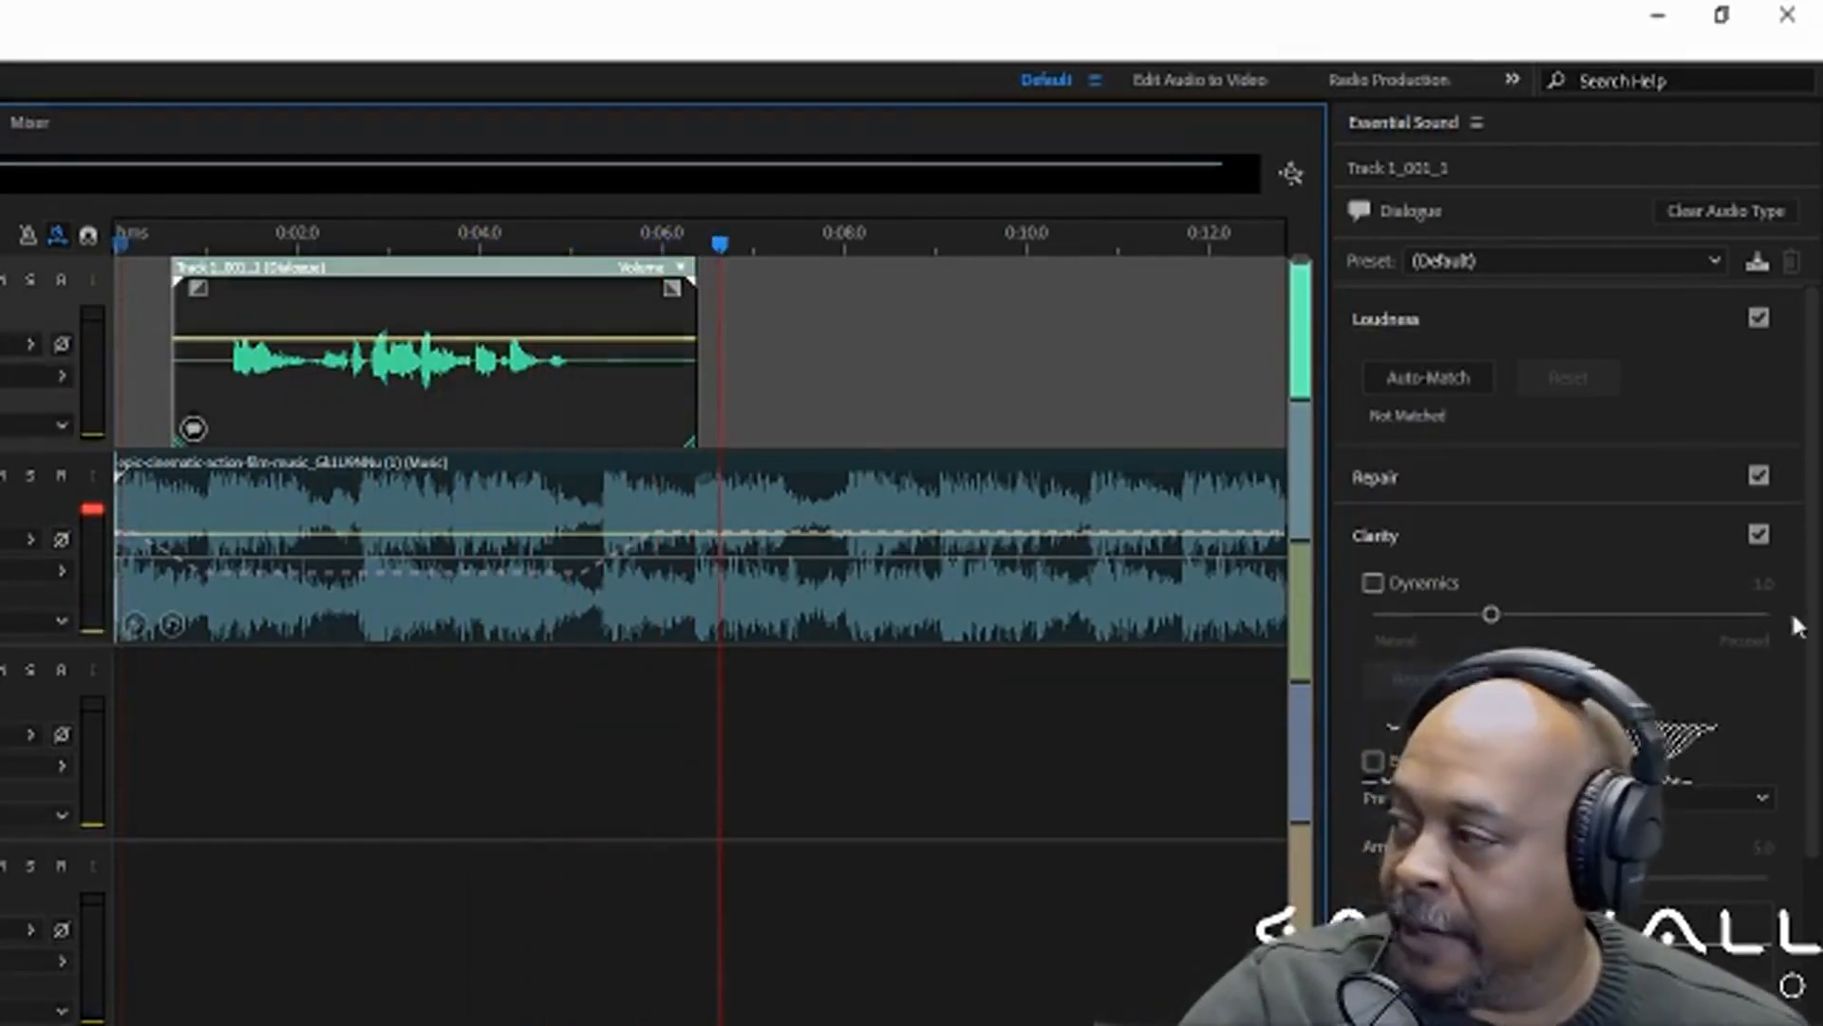
Inspect the music clip in the Waveform editor, then ease the ducking to about -20.5 dB
double_click(822, 574)
left_click(0, 123)
key("0")
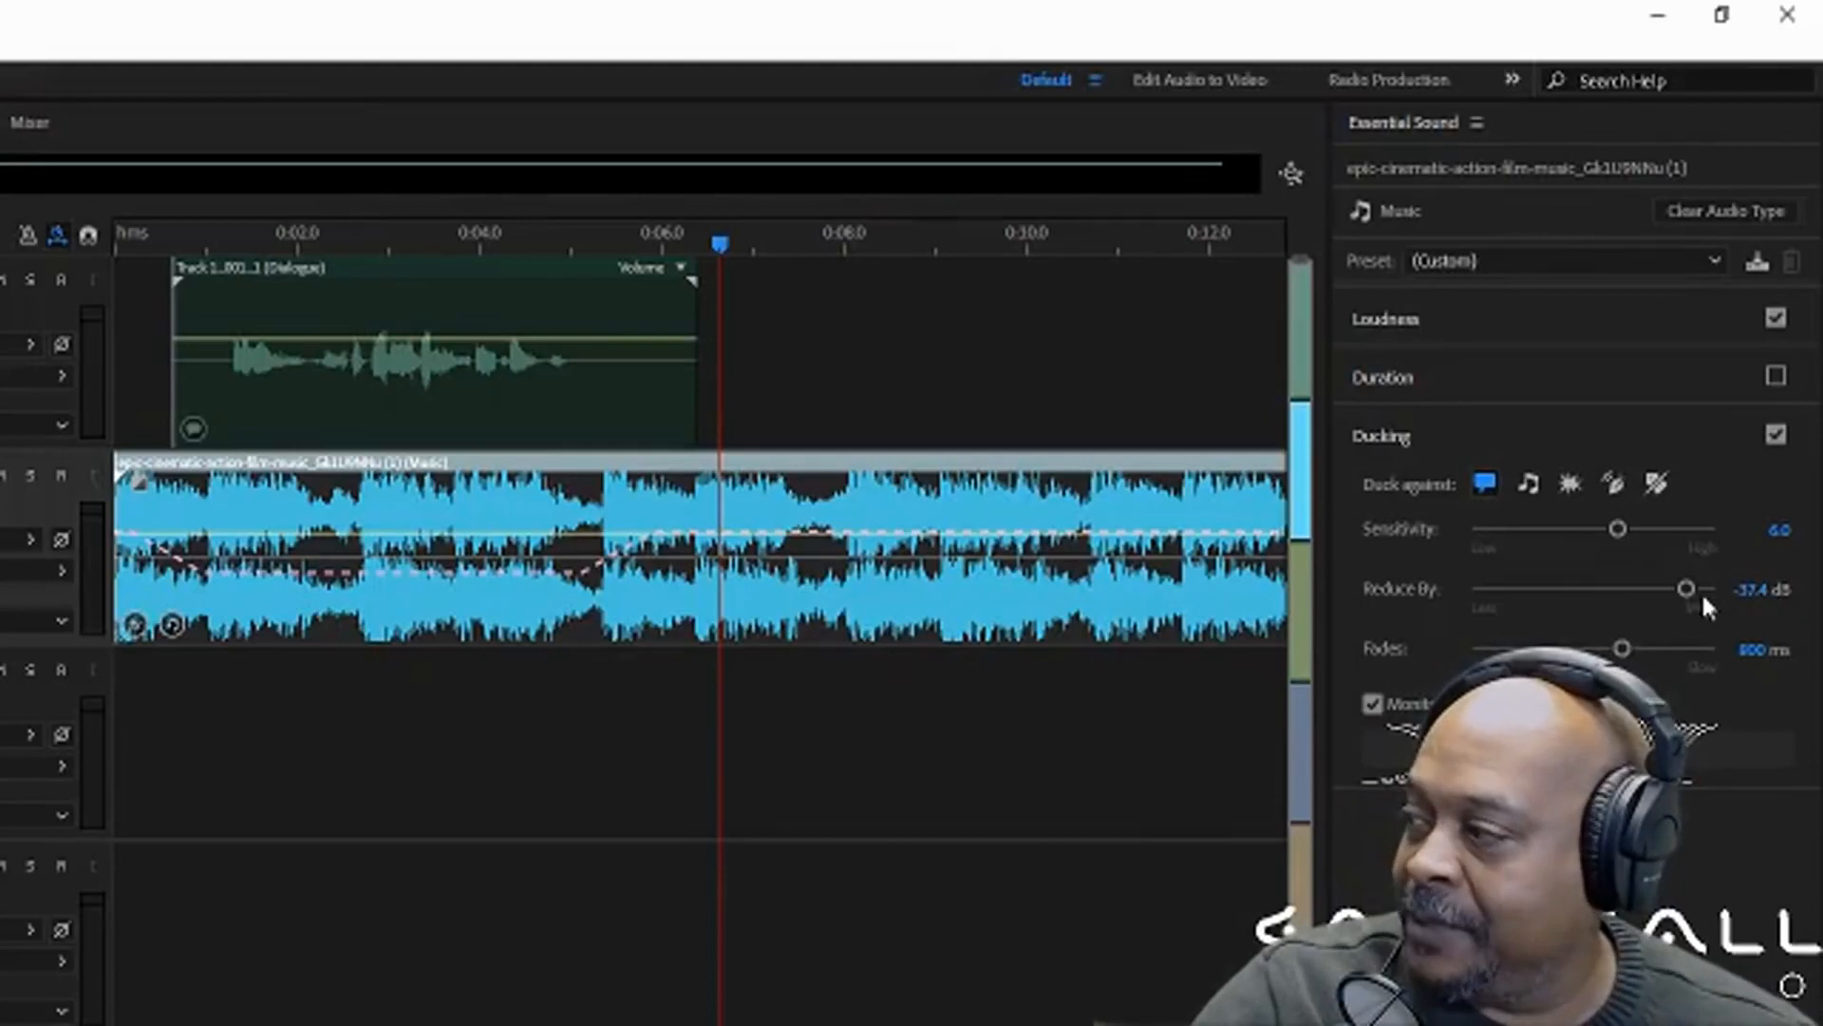
left_click_drag(1687, 590, 1626, 593)
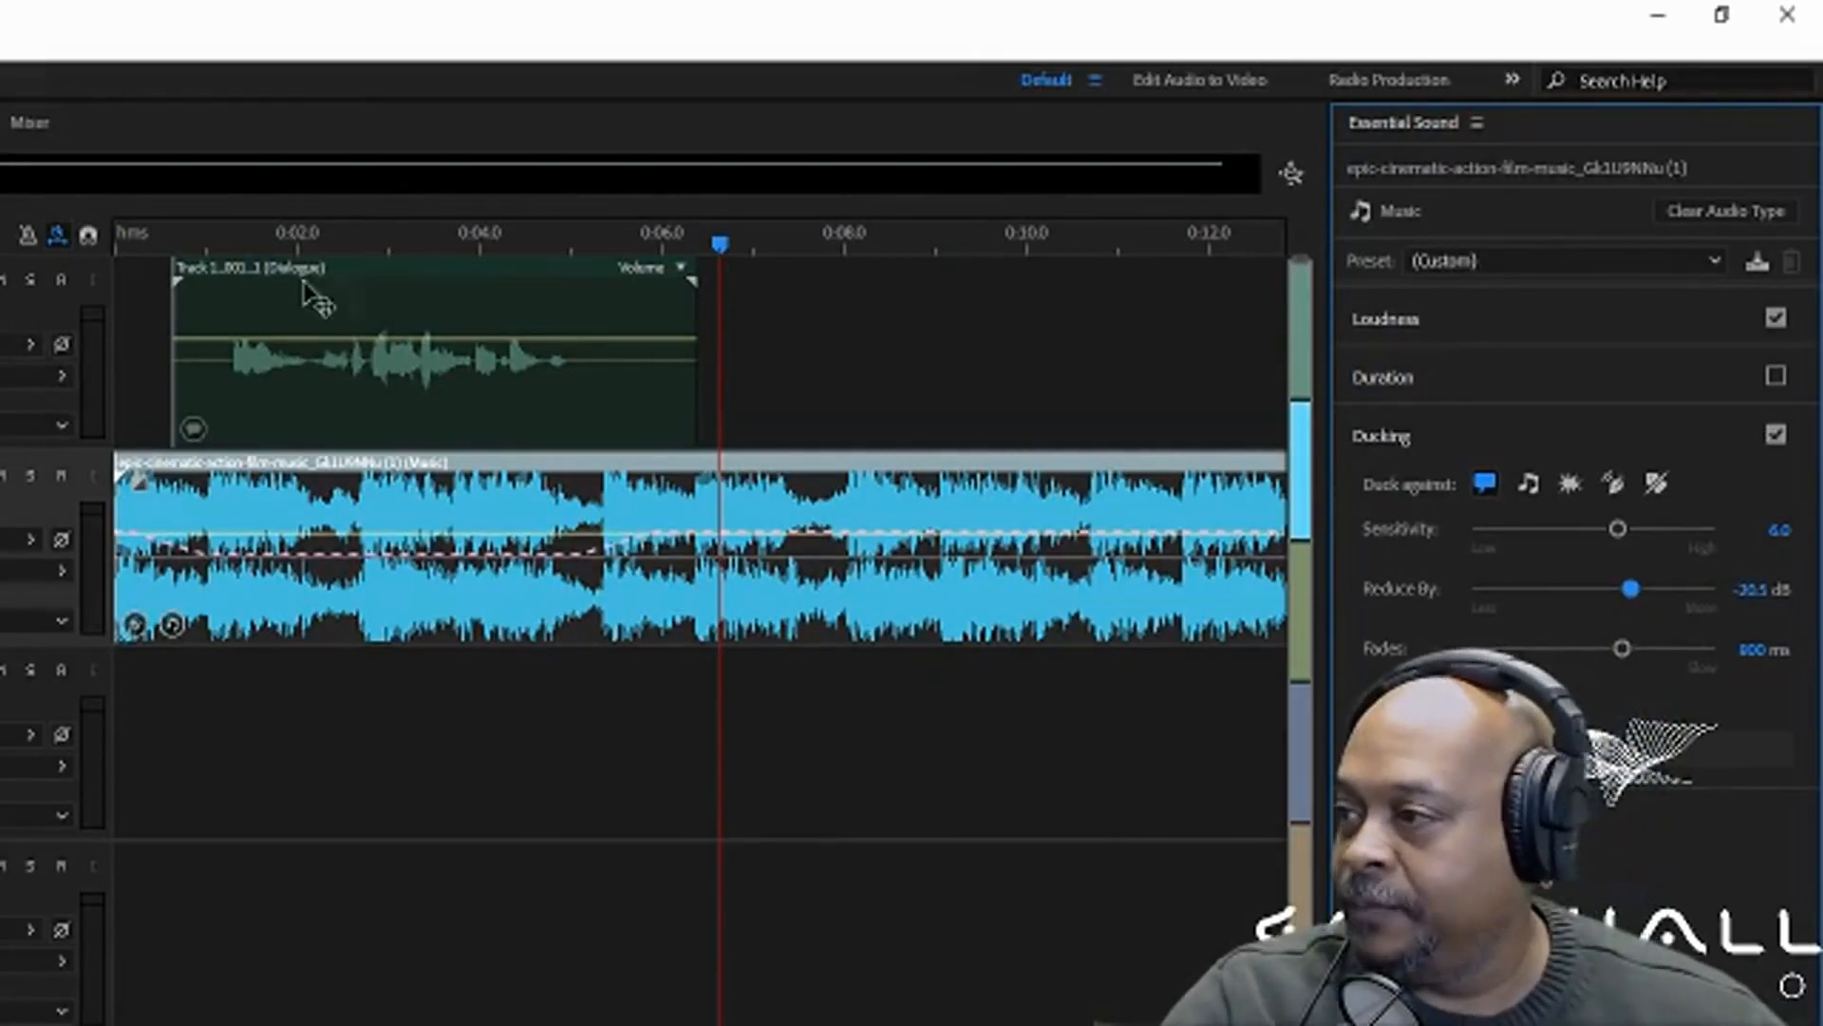
Trim the voice clip at both ends so it spans roughly 1.1 to 4.6 seconds
left_click_drag(135, 232, 73, 235)
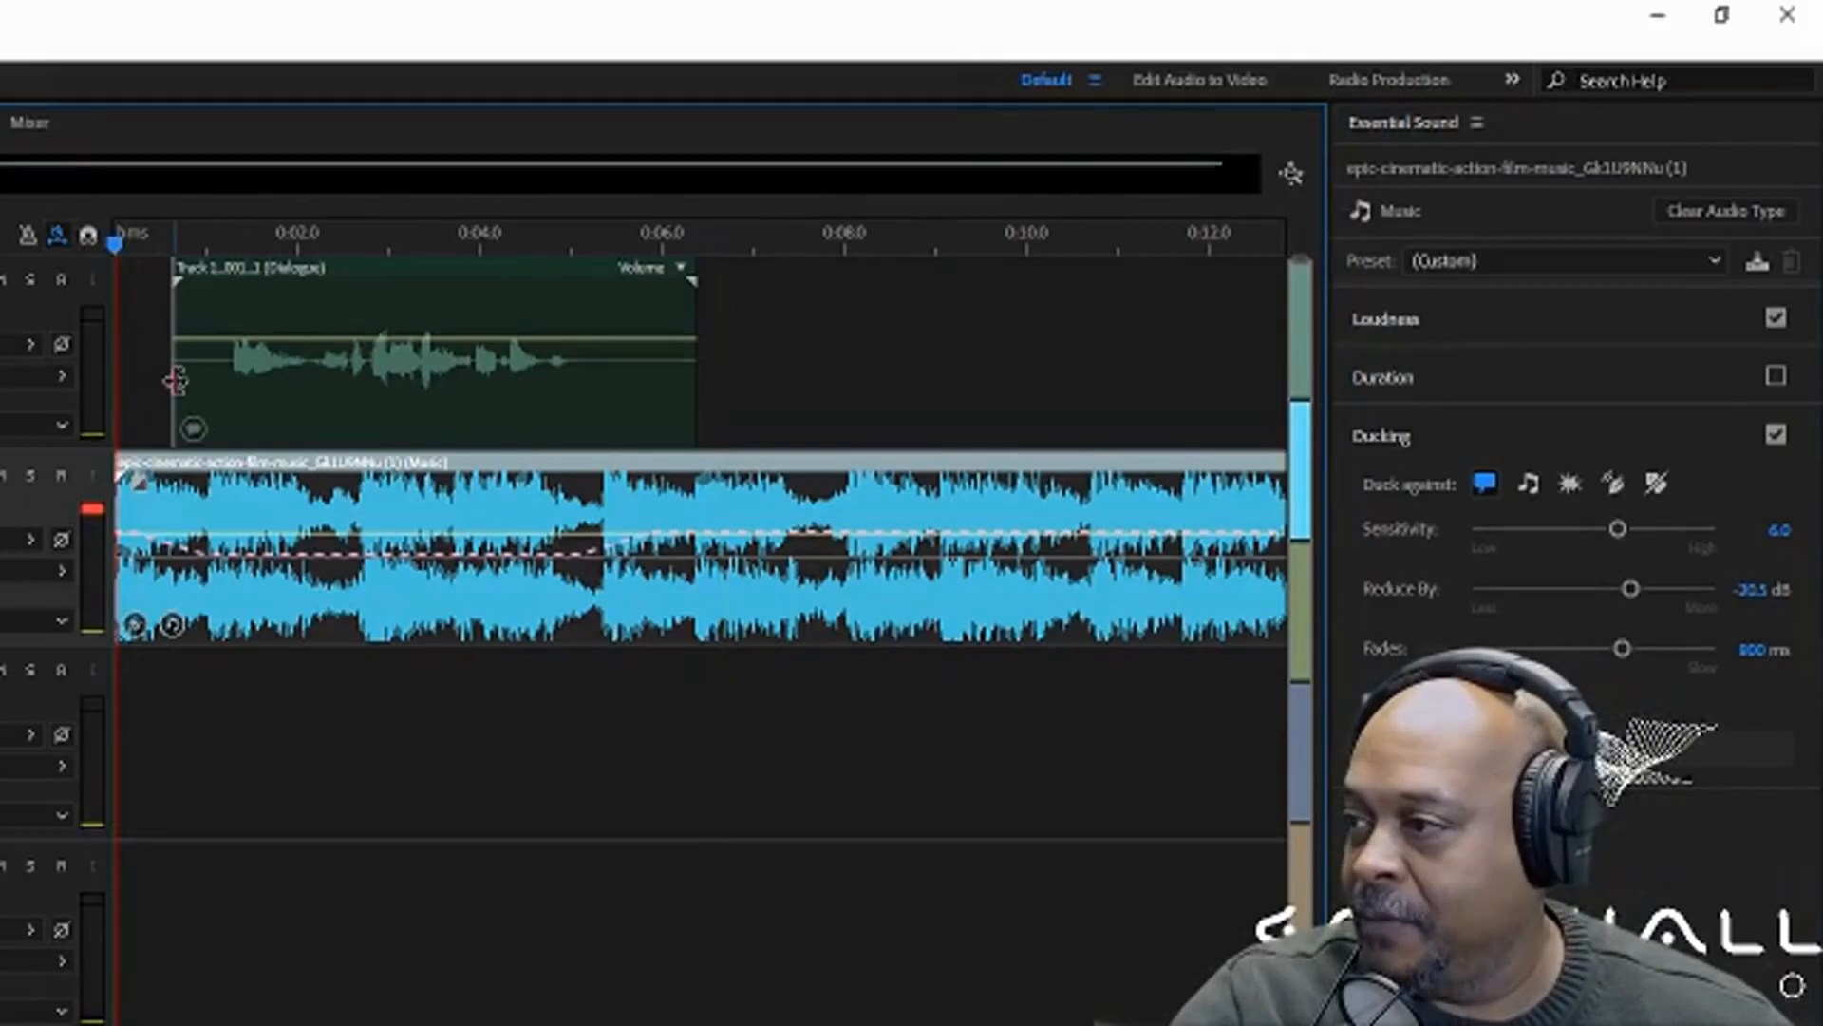
double_click(208, 378)
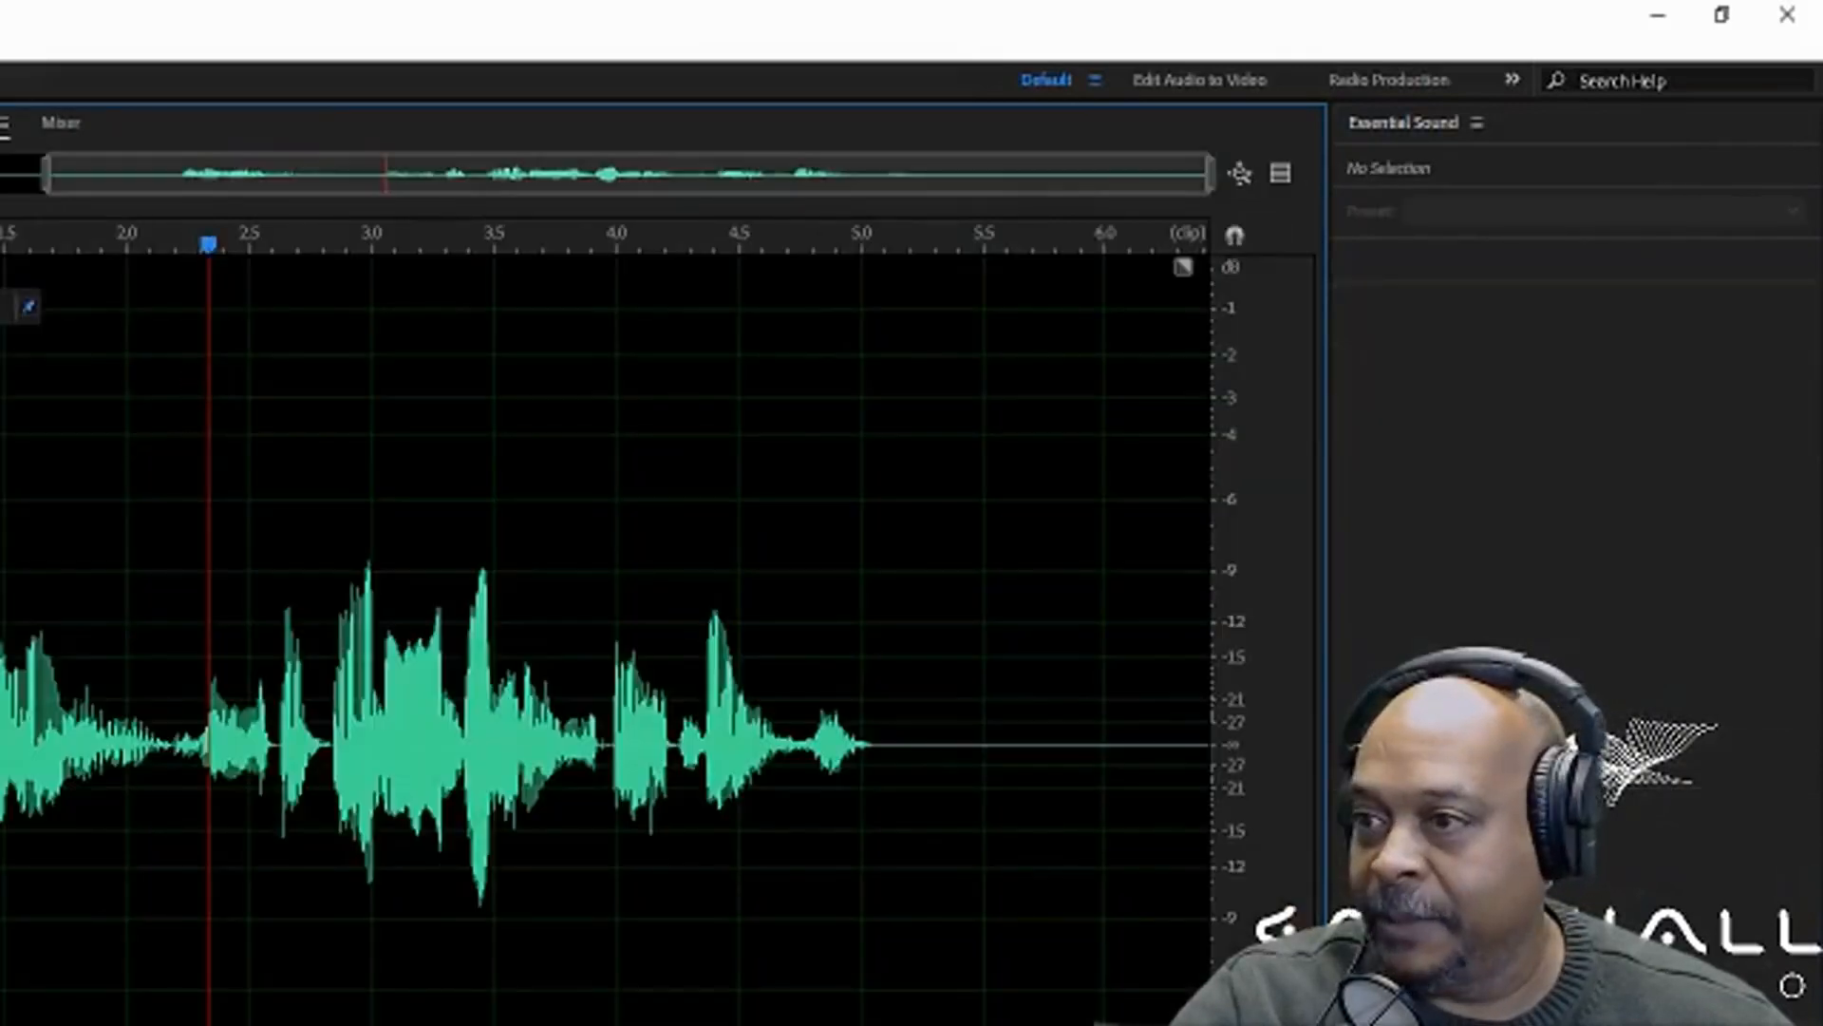
key("0")
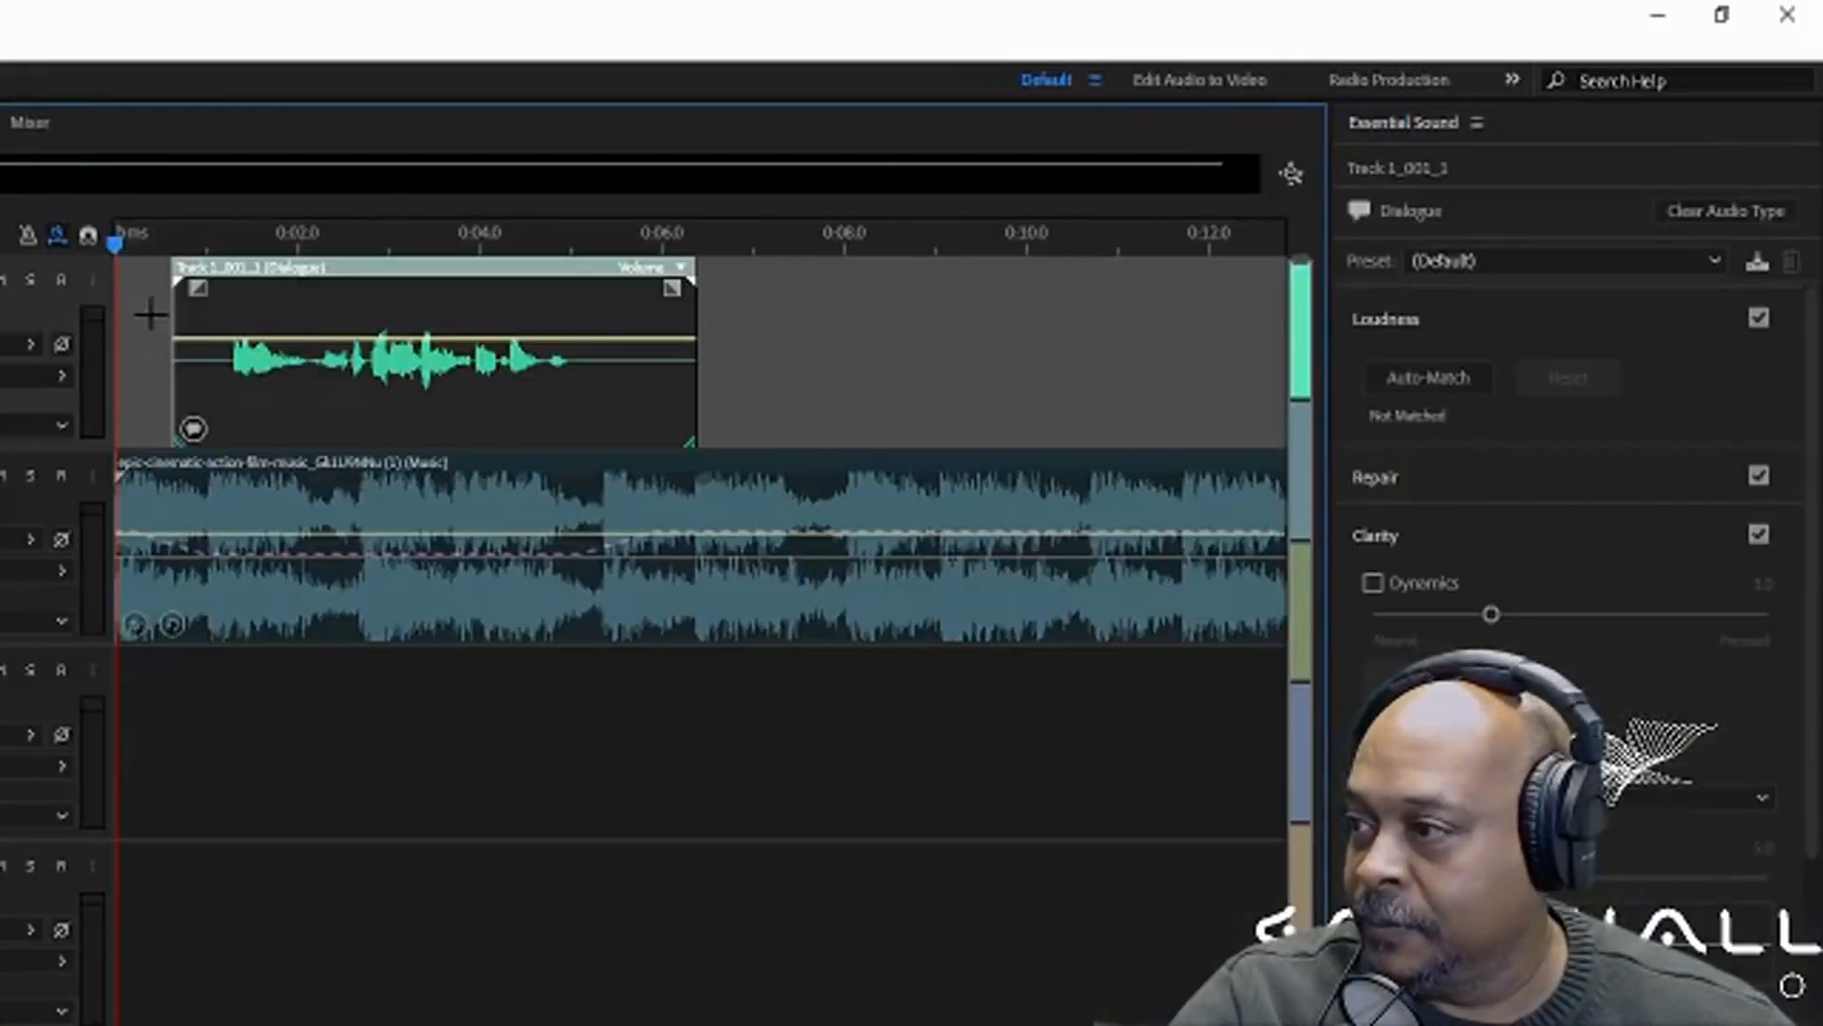
left_click_drag(176, 315, 224, 314)
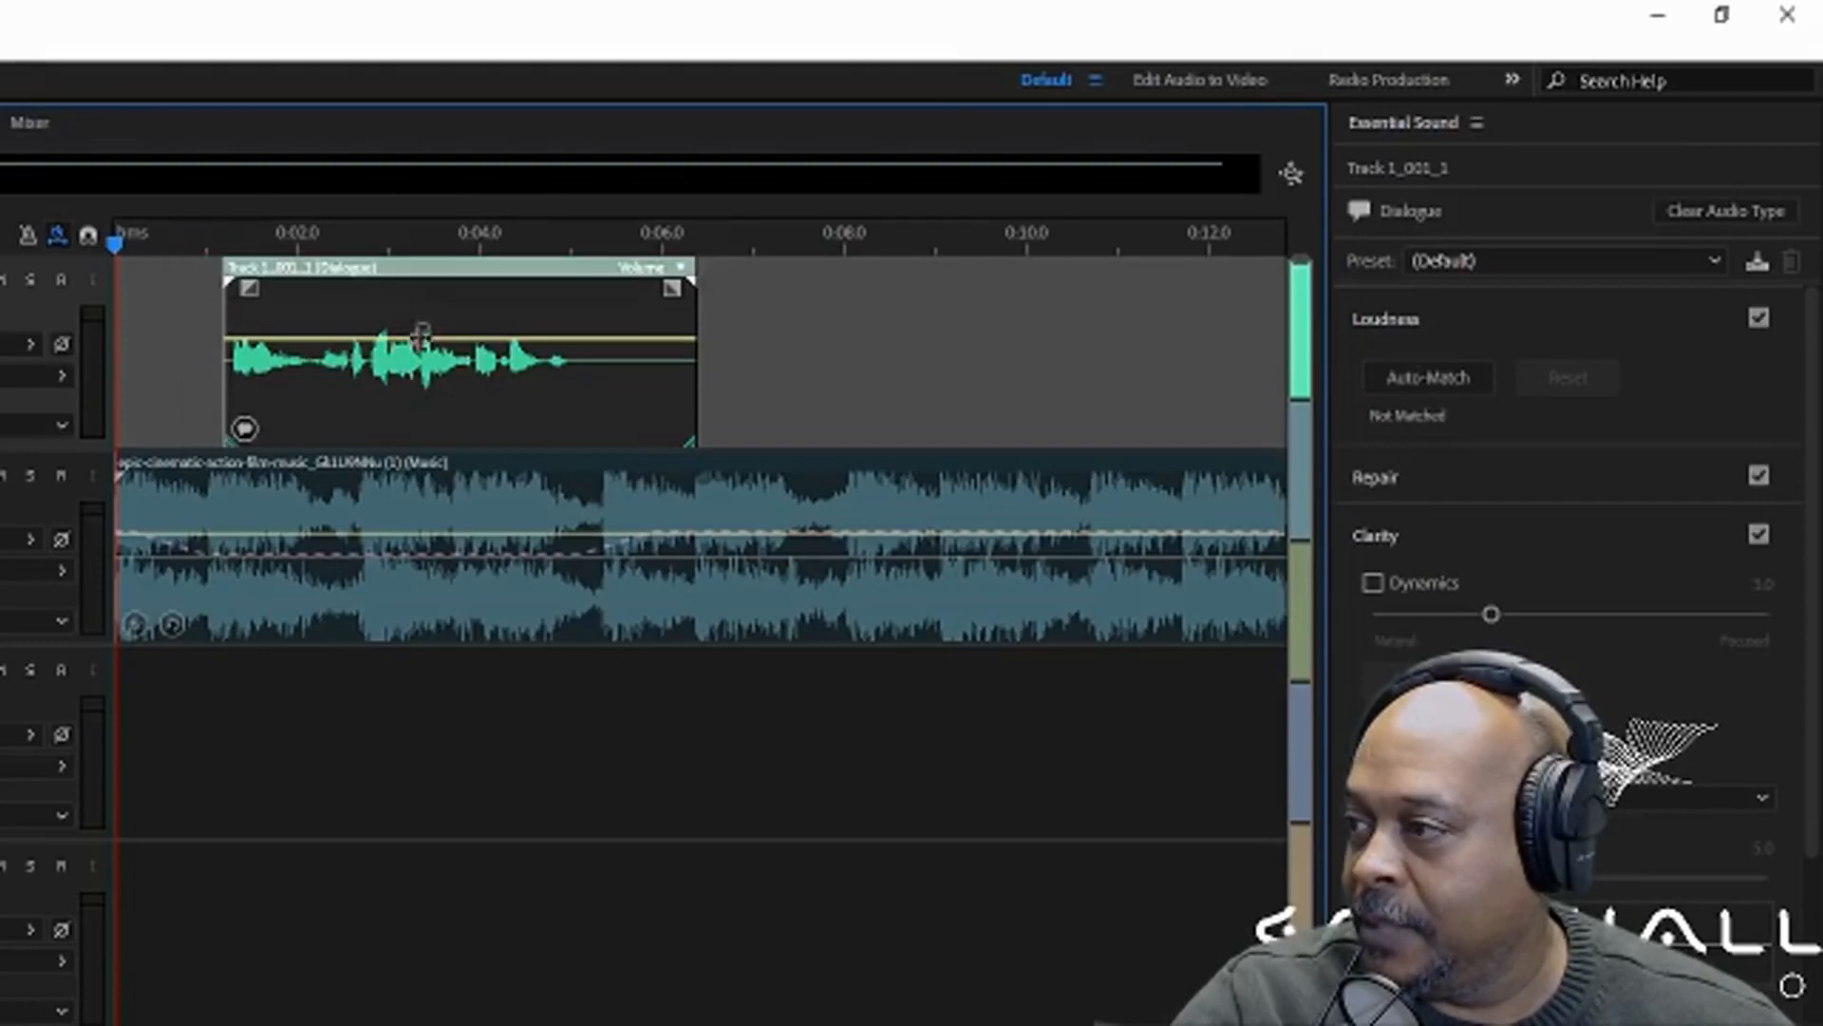
double_click(421, 336)
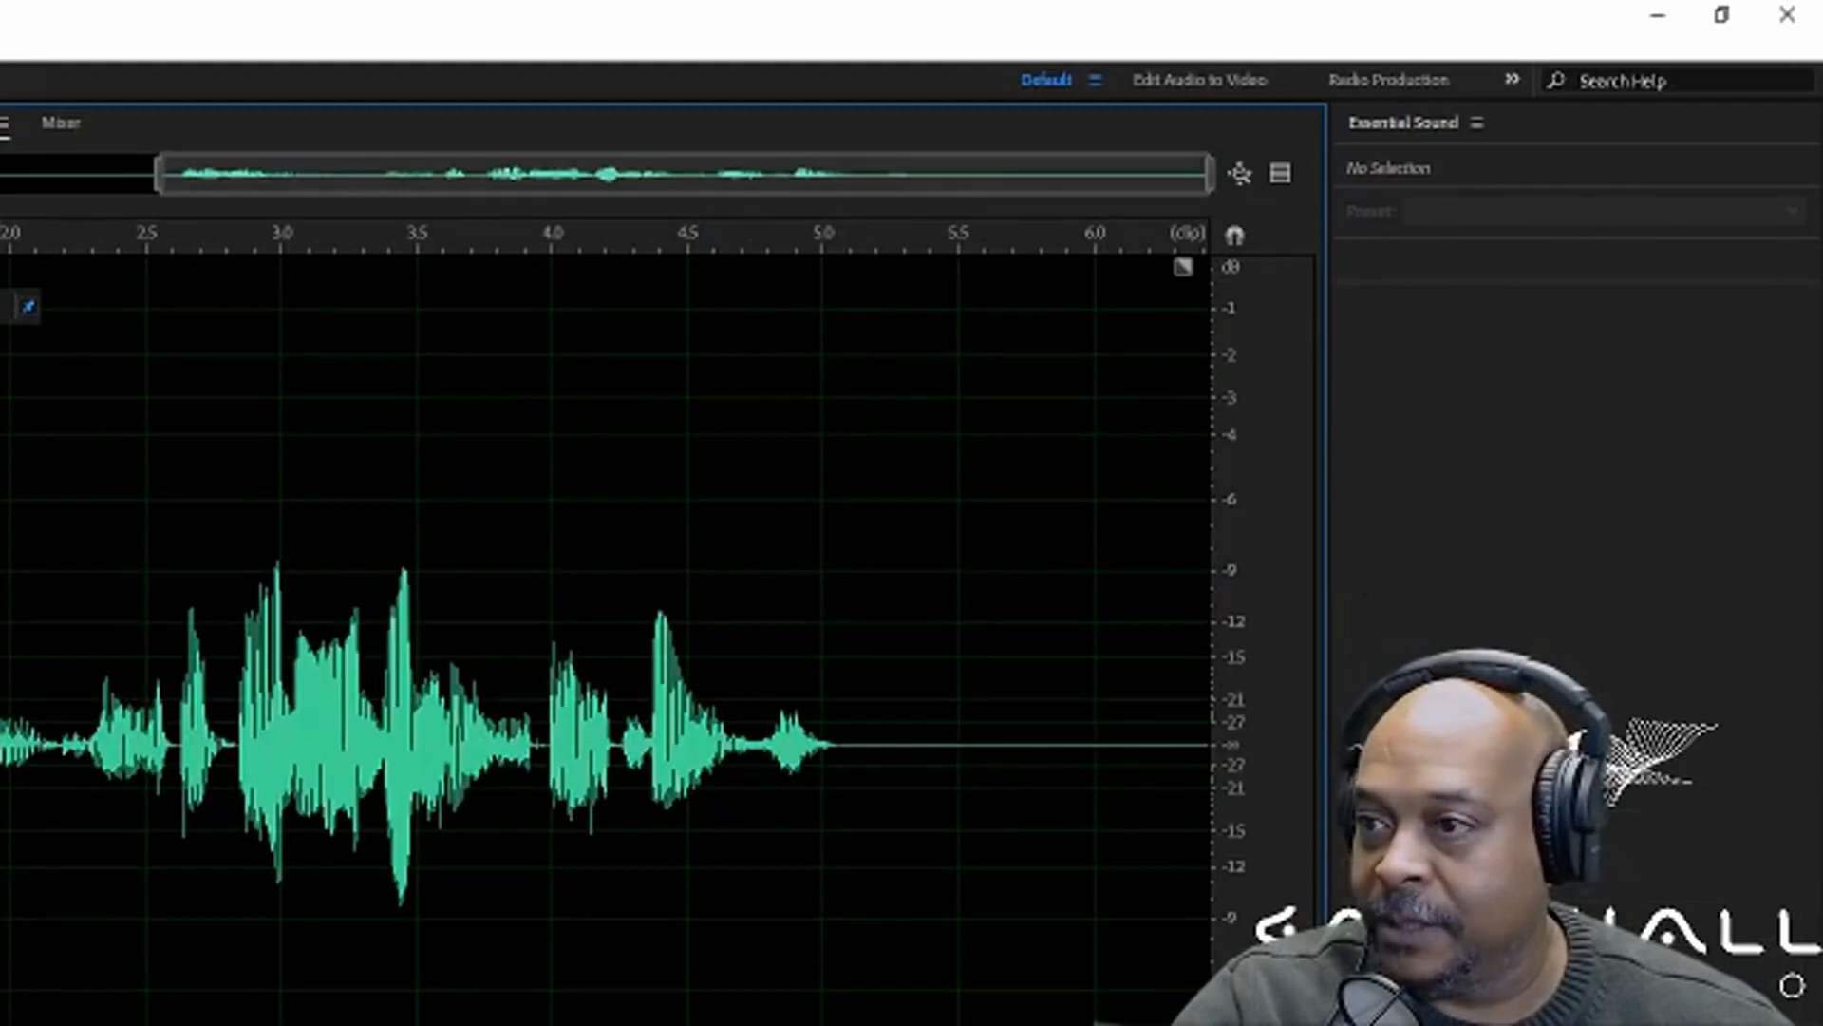
key("0")
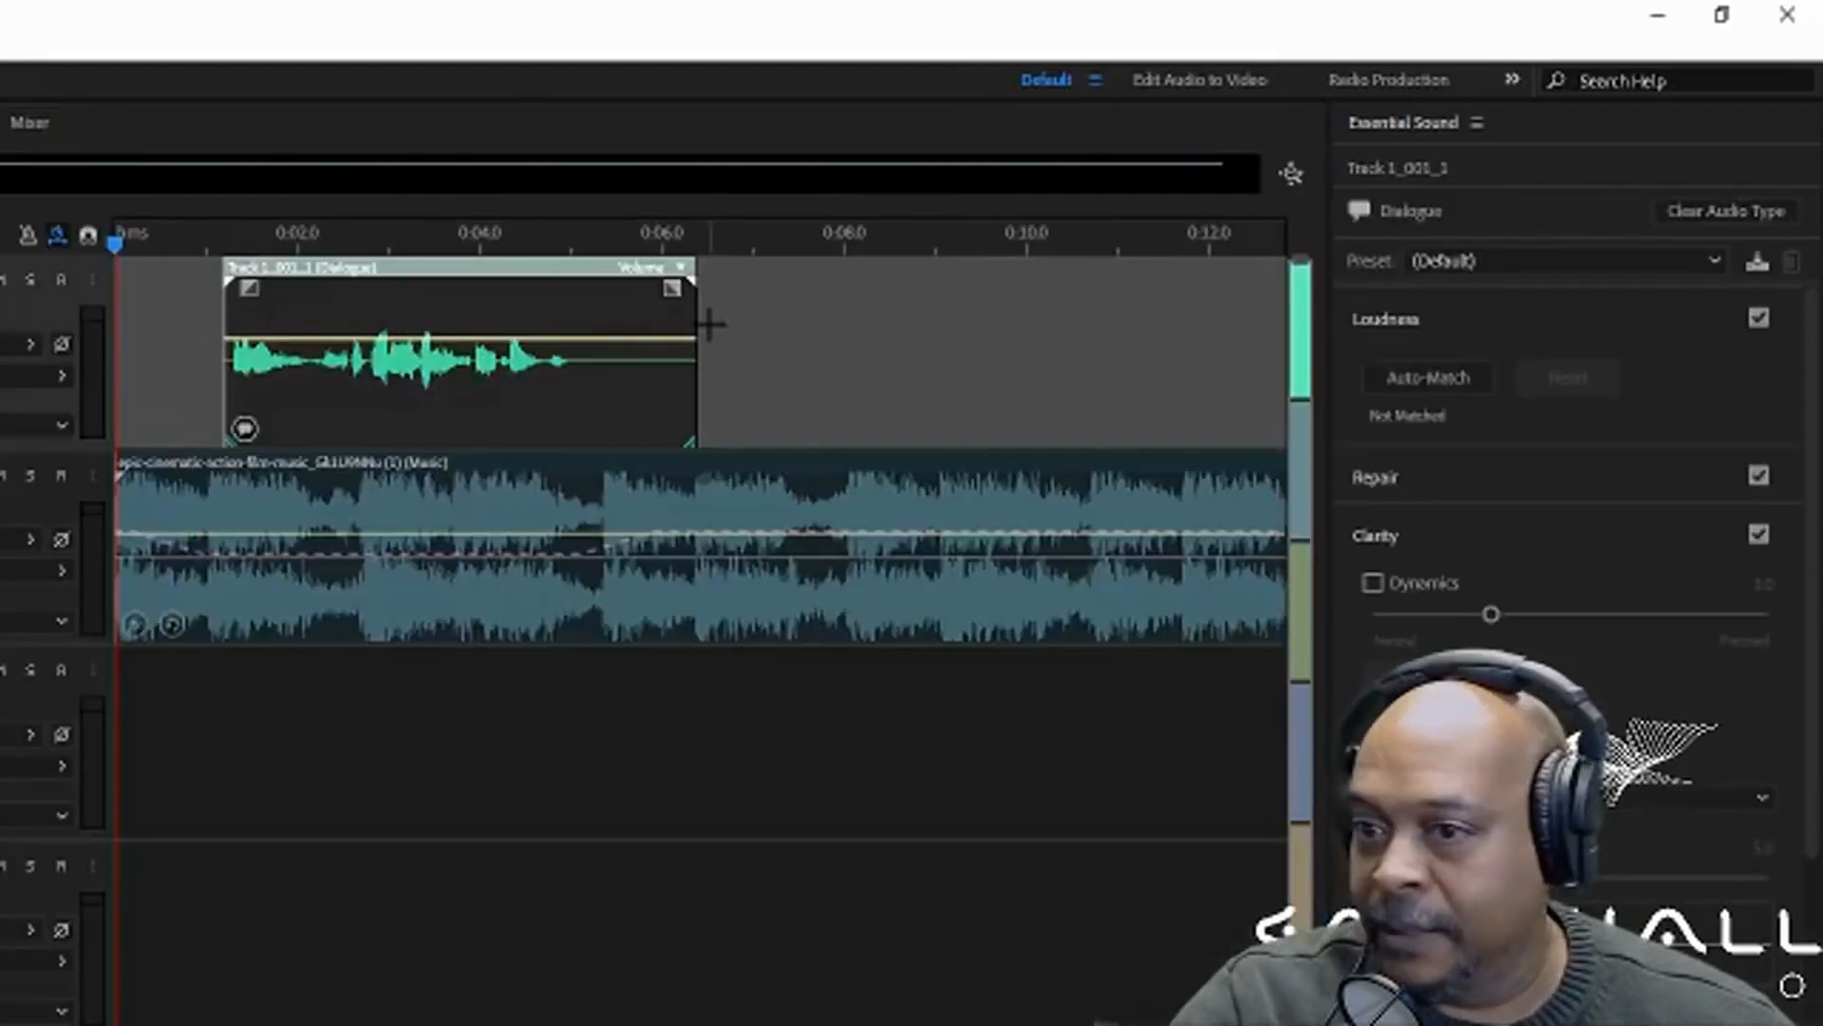
left_click_drag(690, 323, 574, 323)
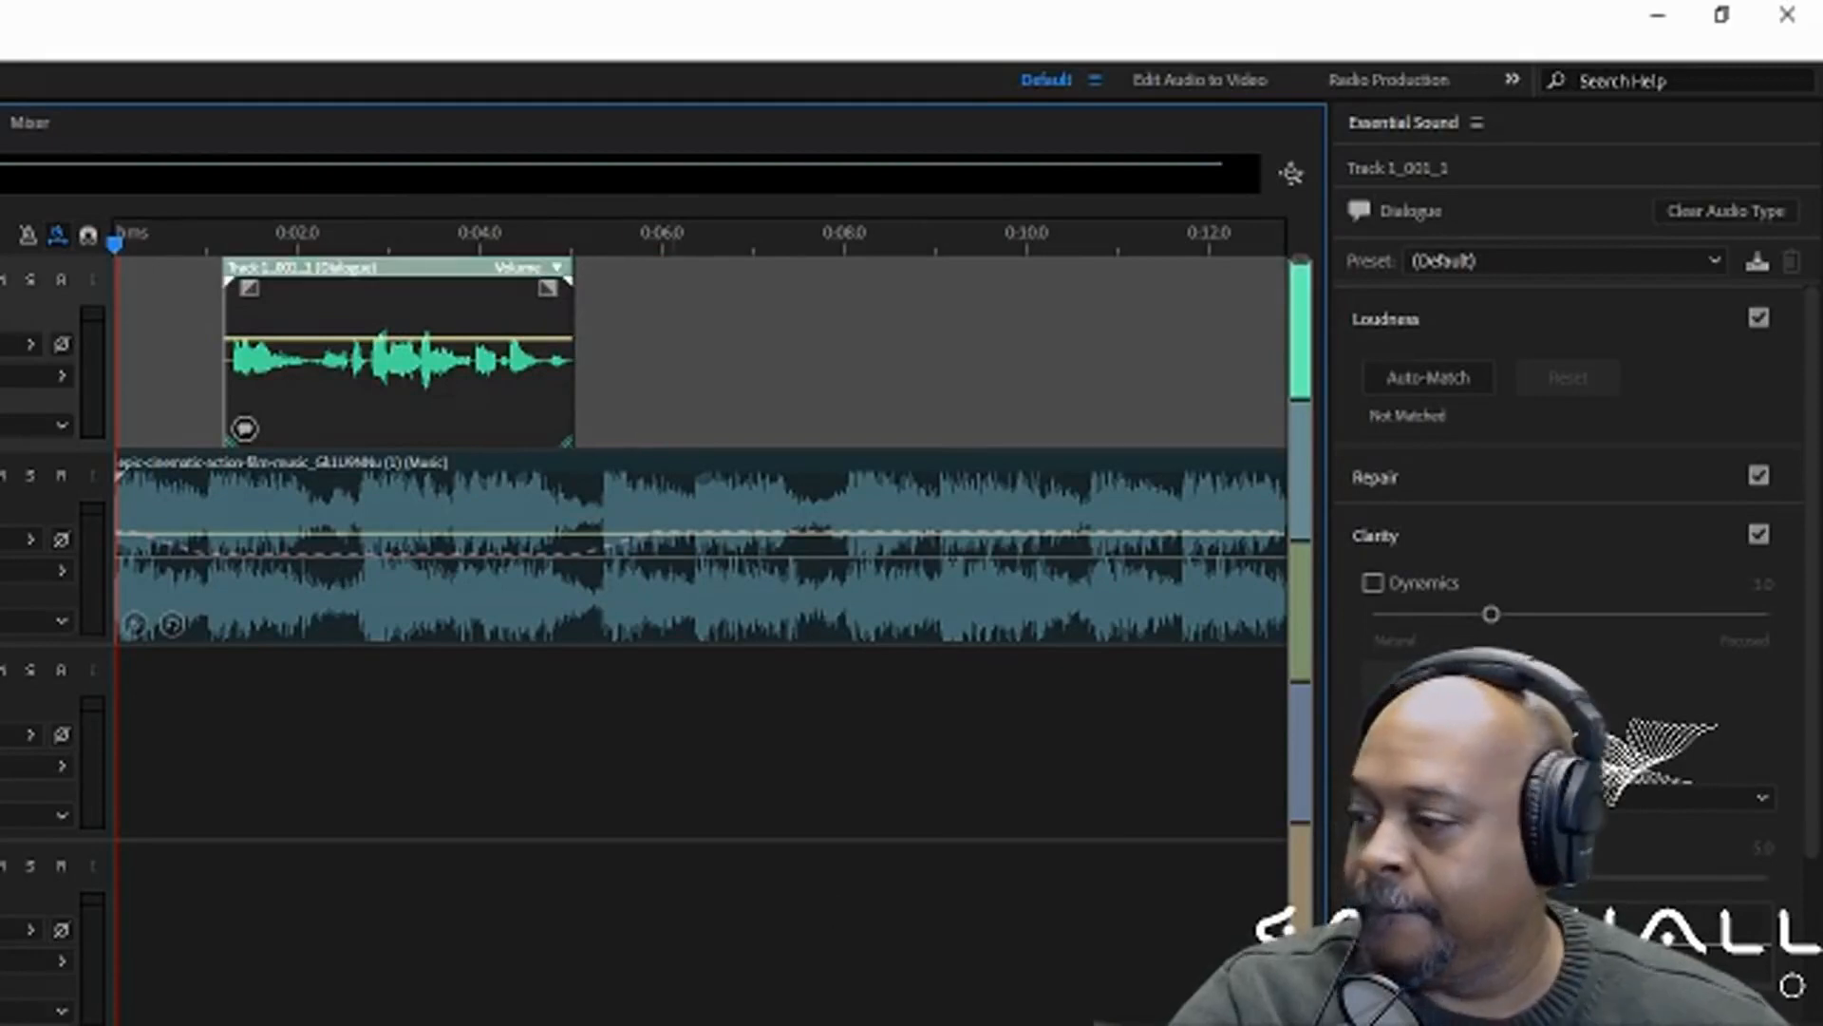
Play part of the voice-over-music mix, then return the playhead to the session start
key("space")
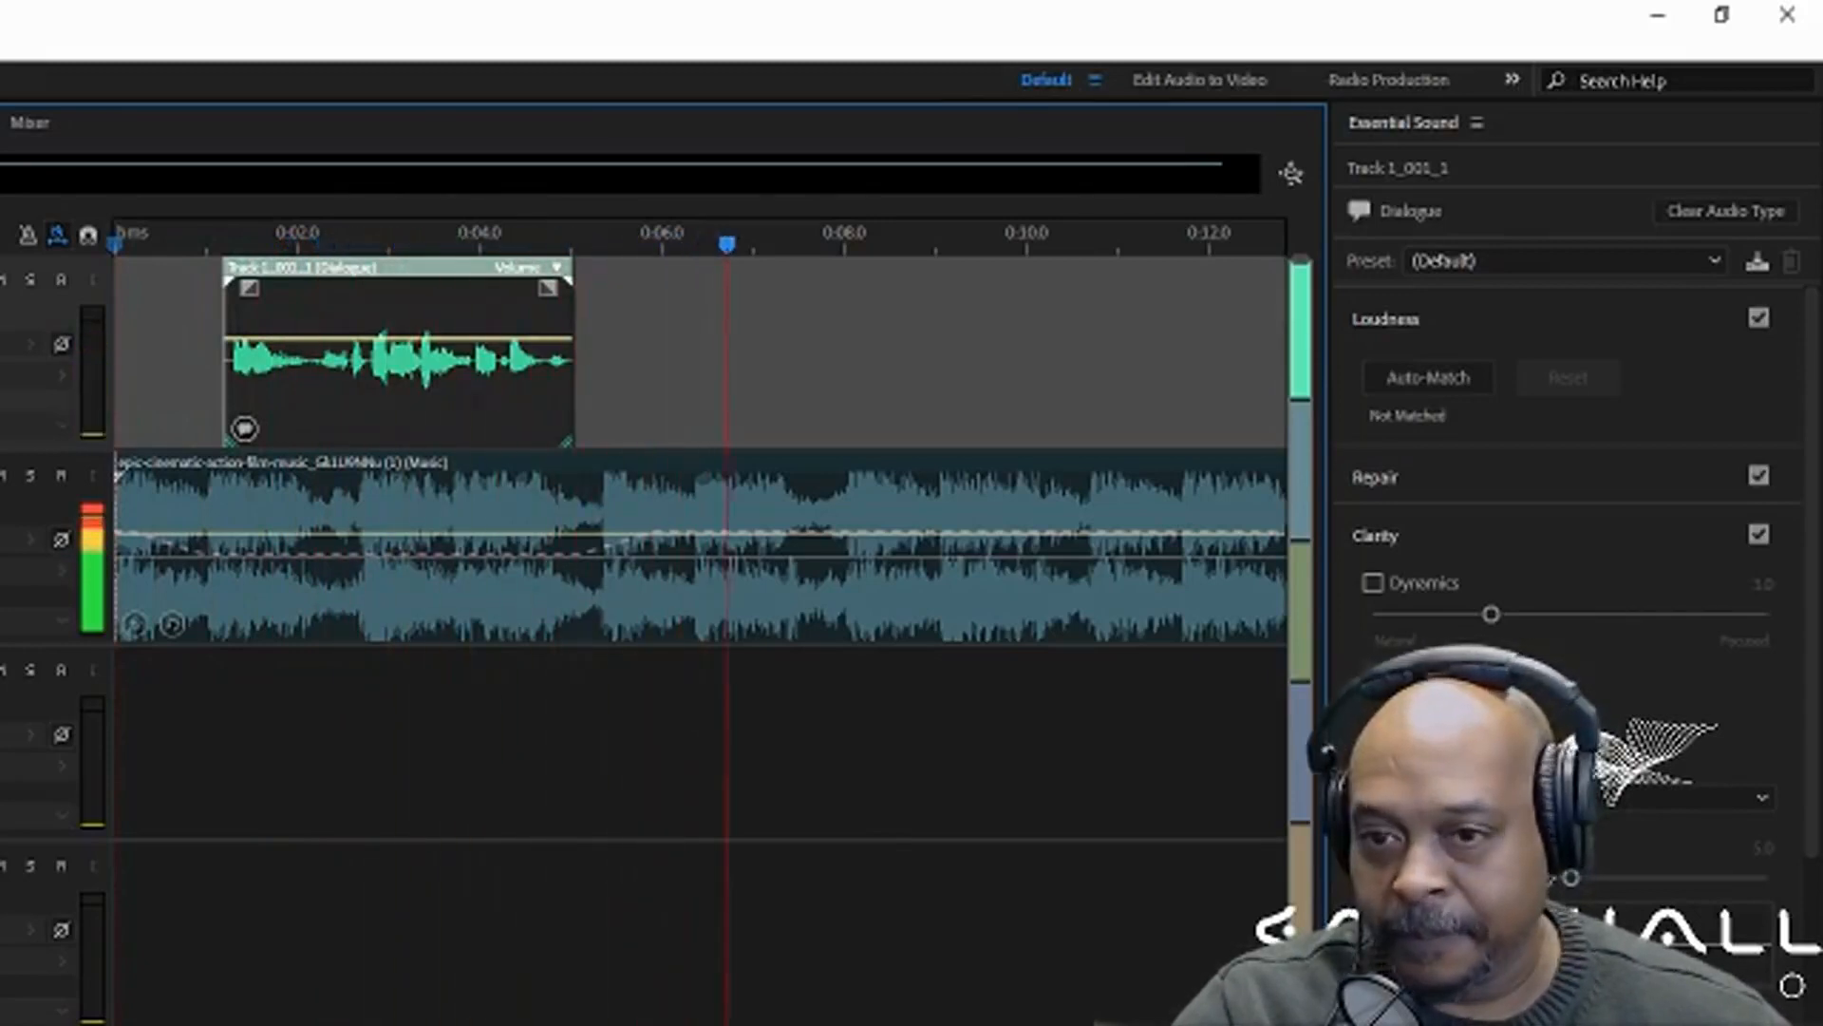
key("space")
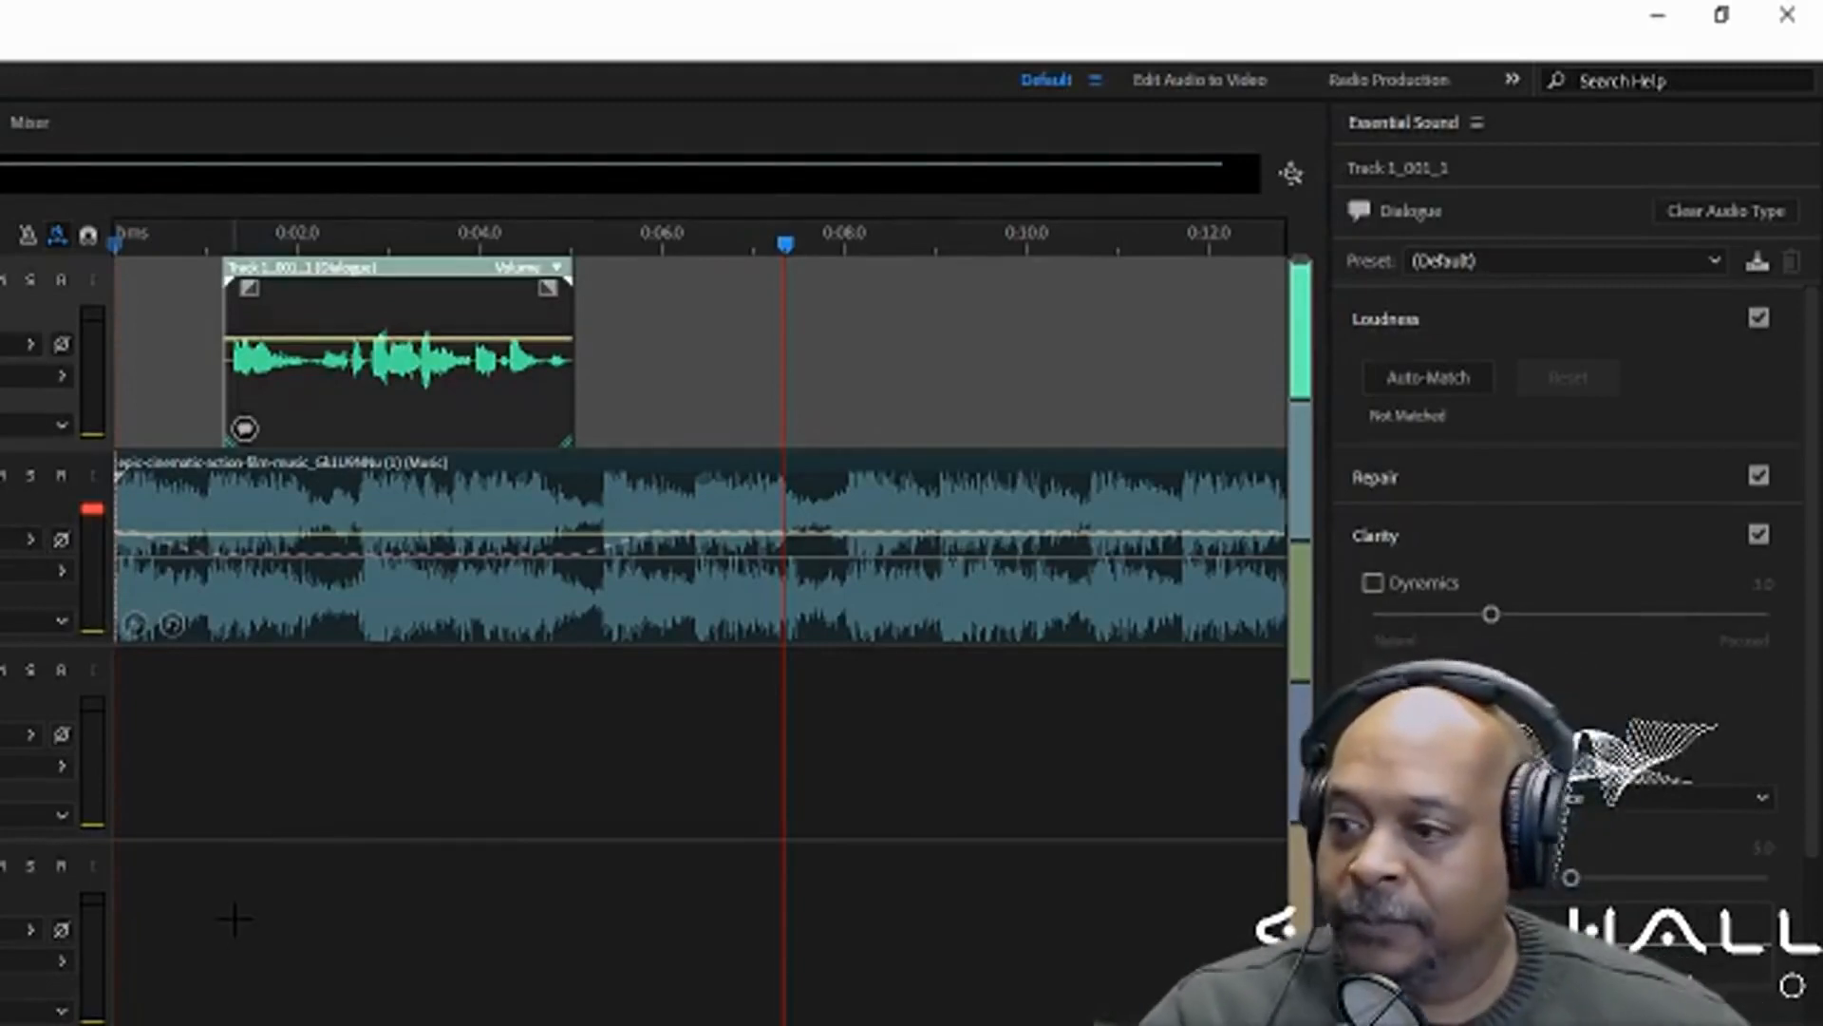
left_click_drag(147, 245, 80, 253)
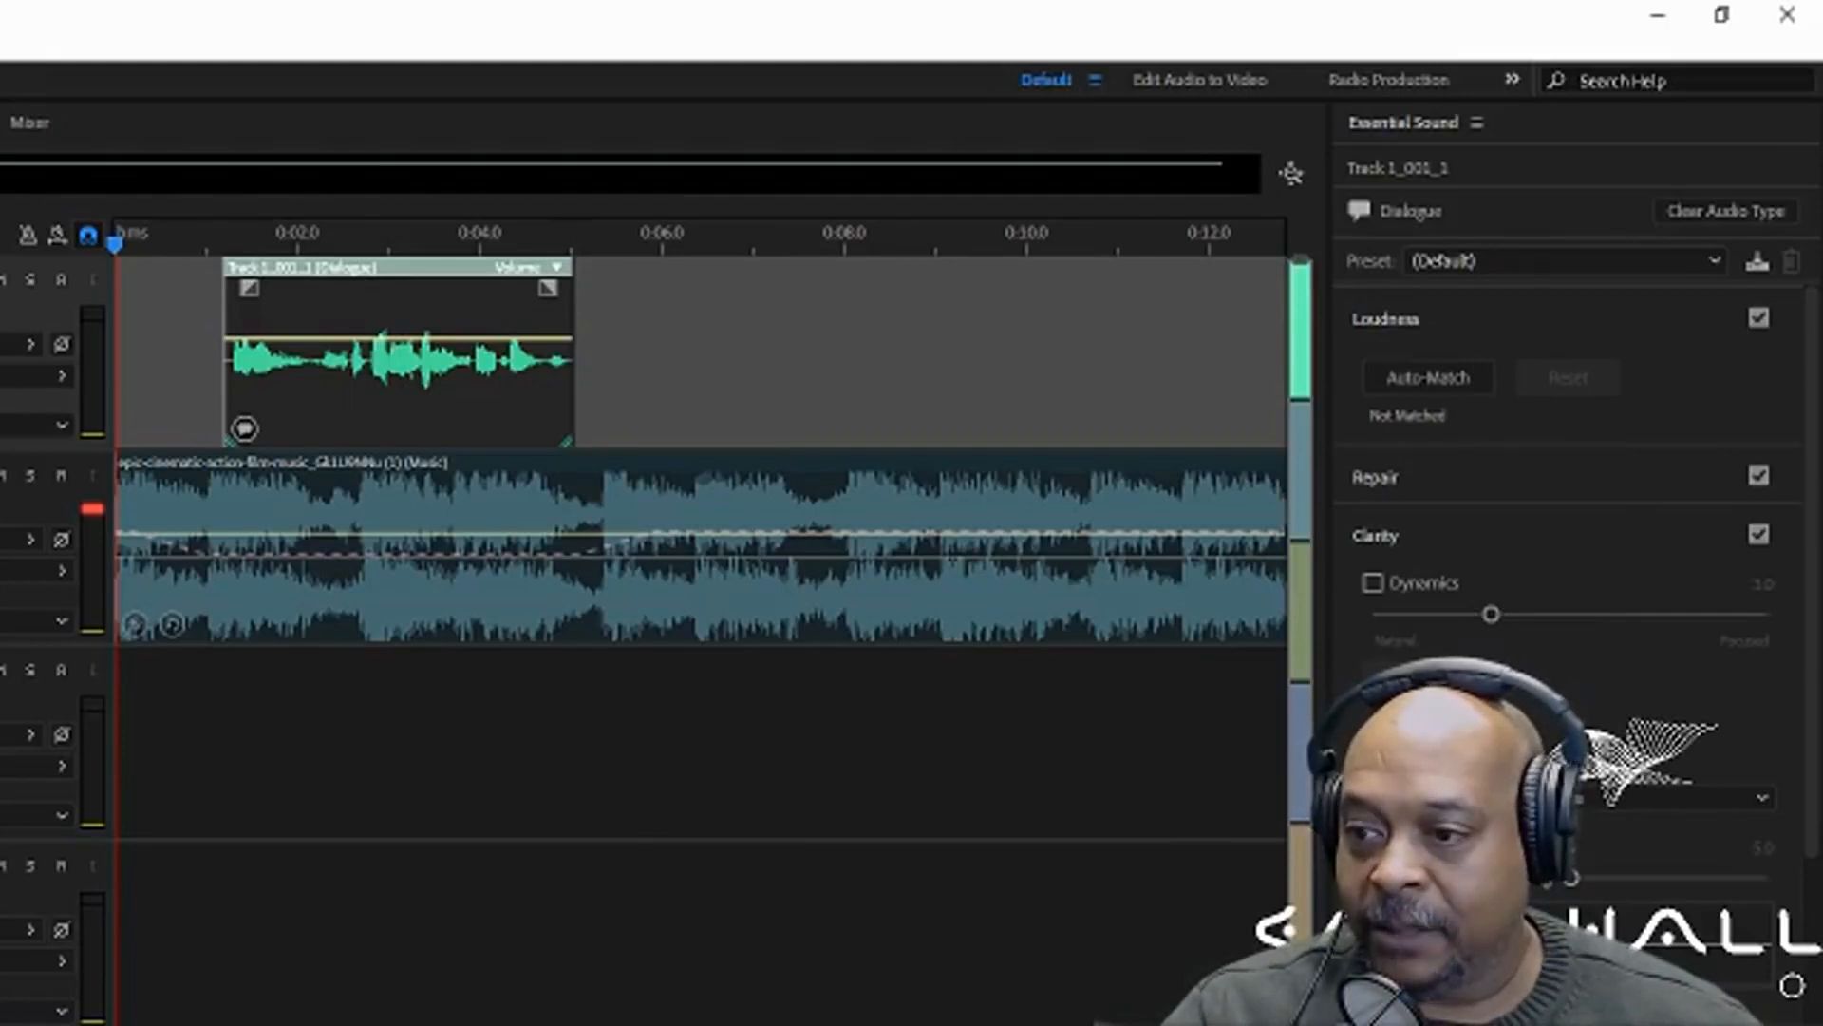
Play the mix again from the start, then select the music clip to show its ducking settings
left_click(112, 245)
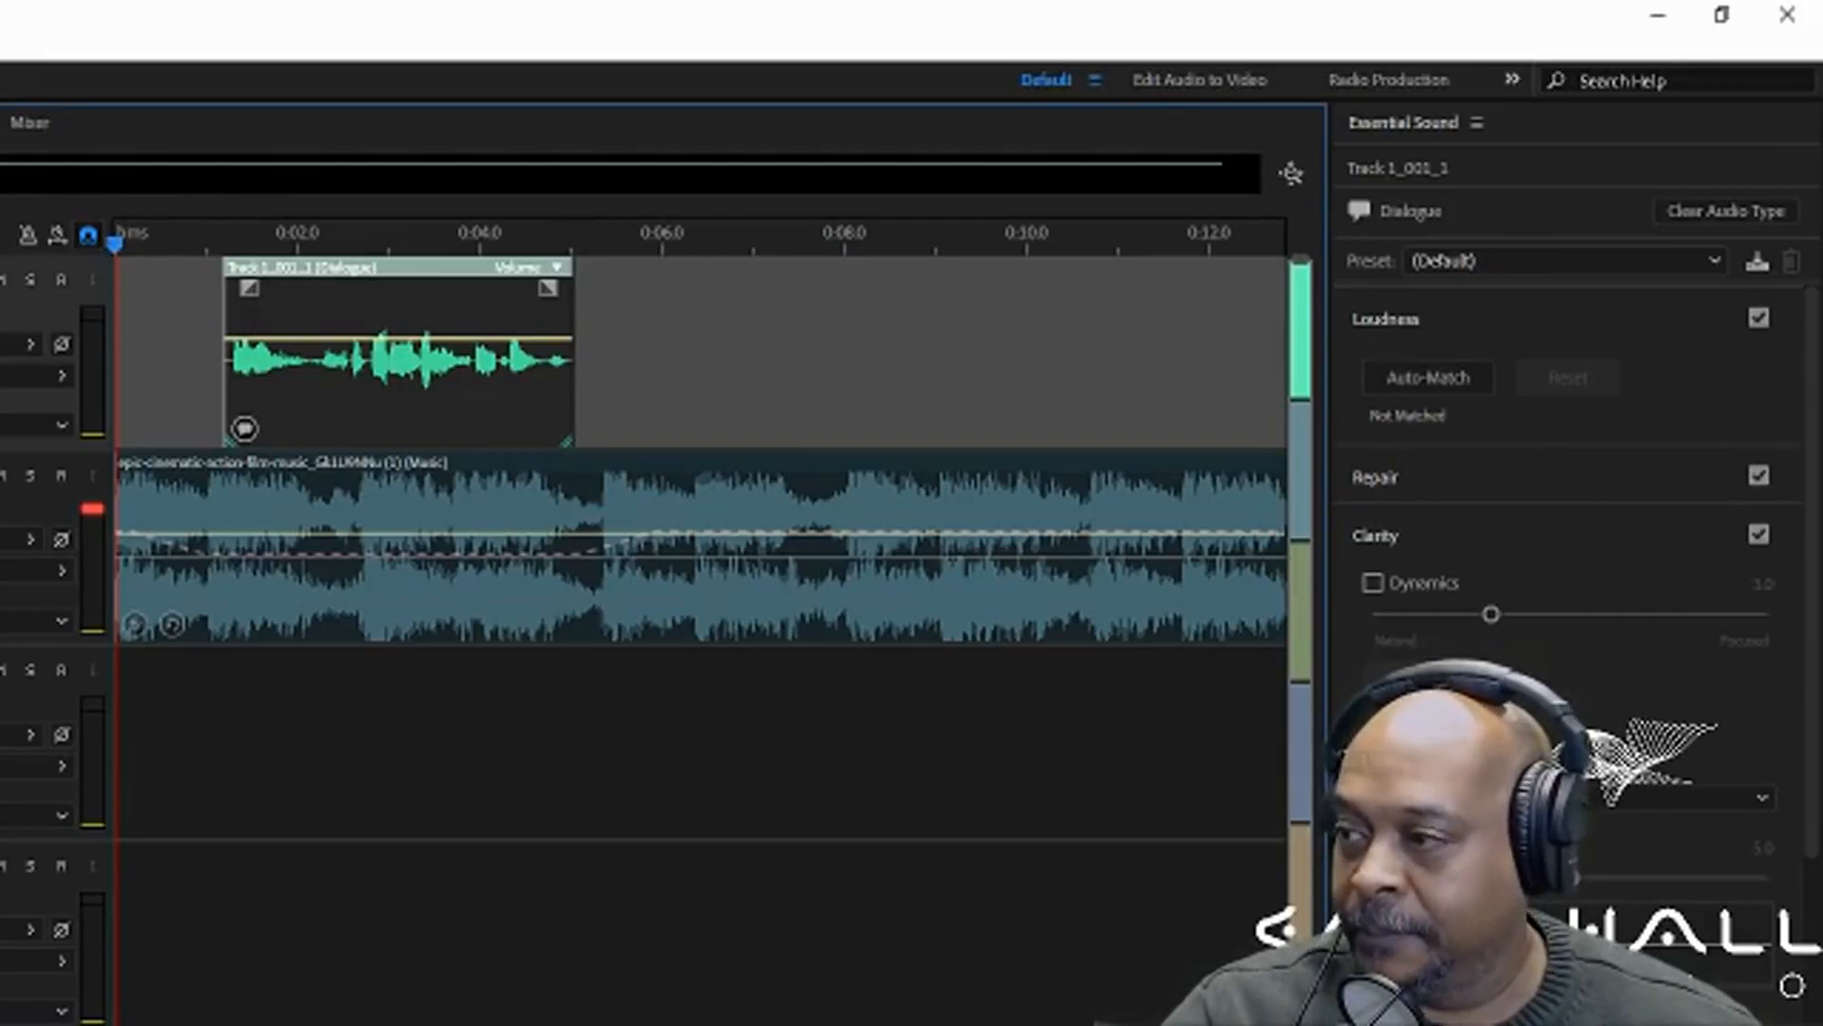
key("space")
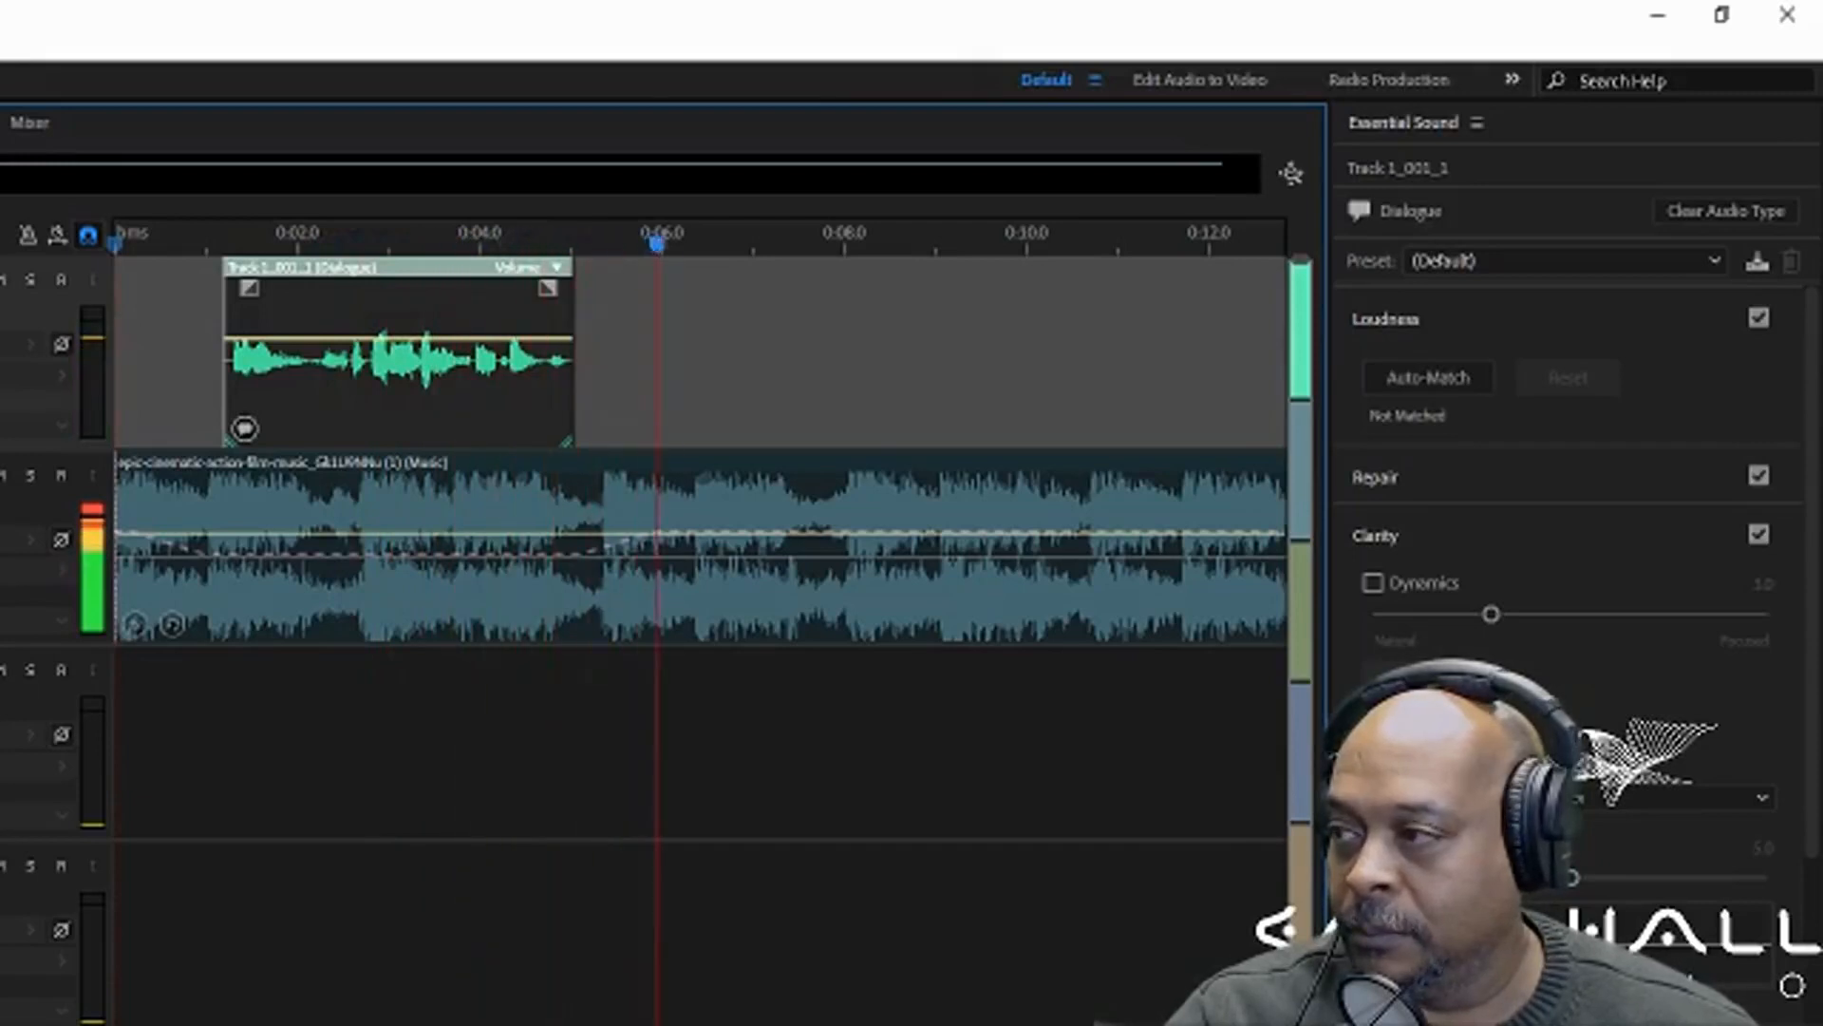
key("space")
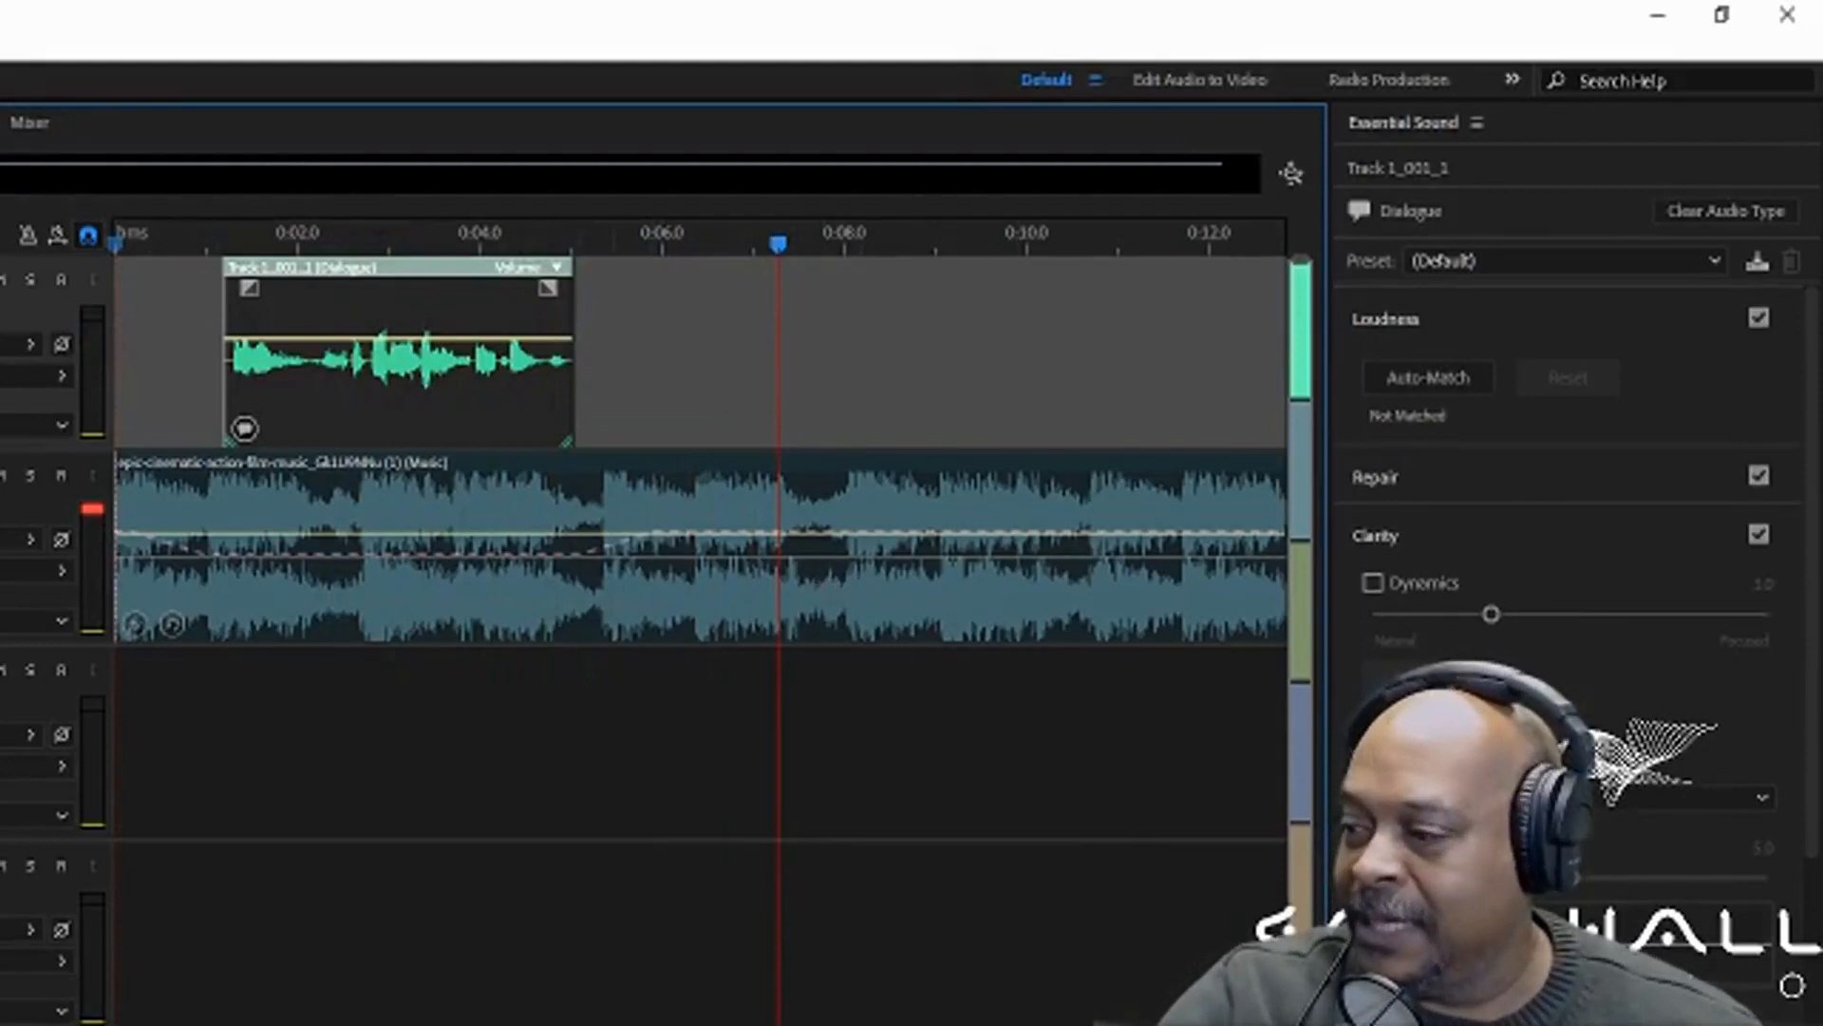
key("space")
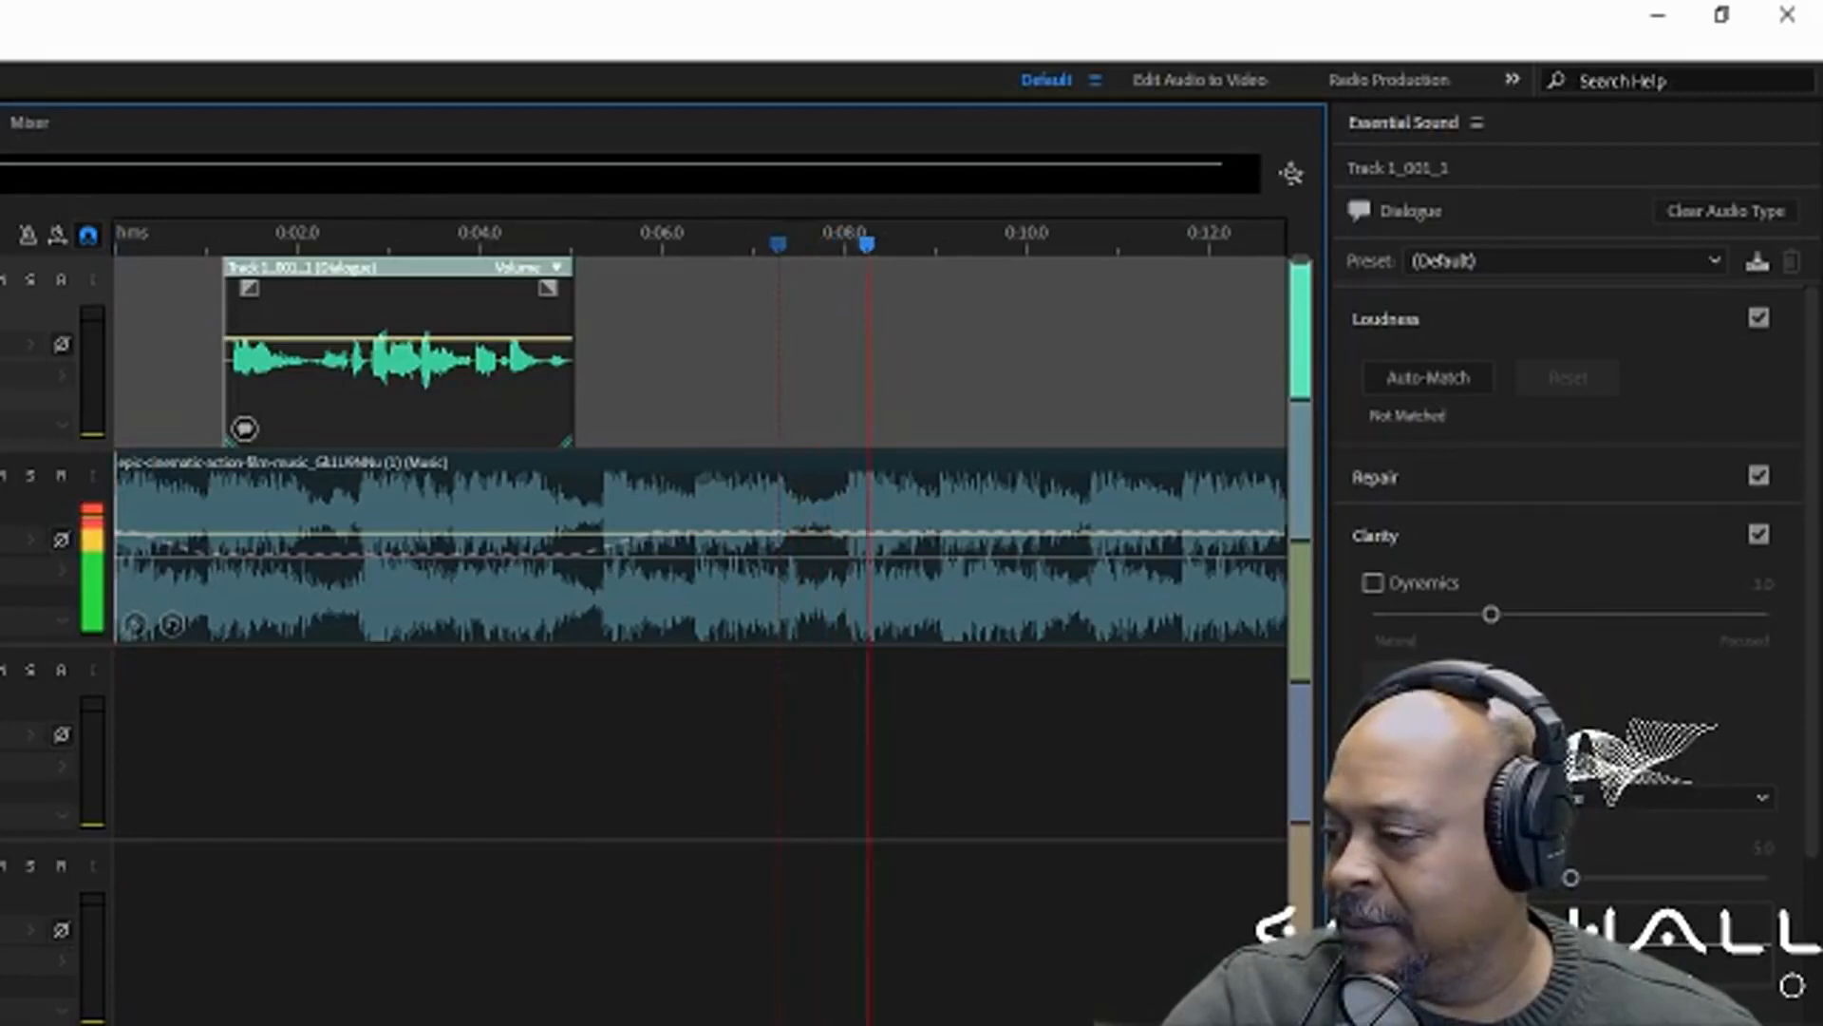
key("space")
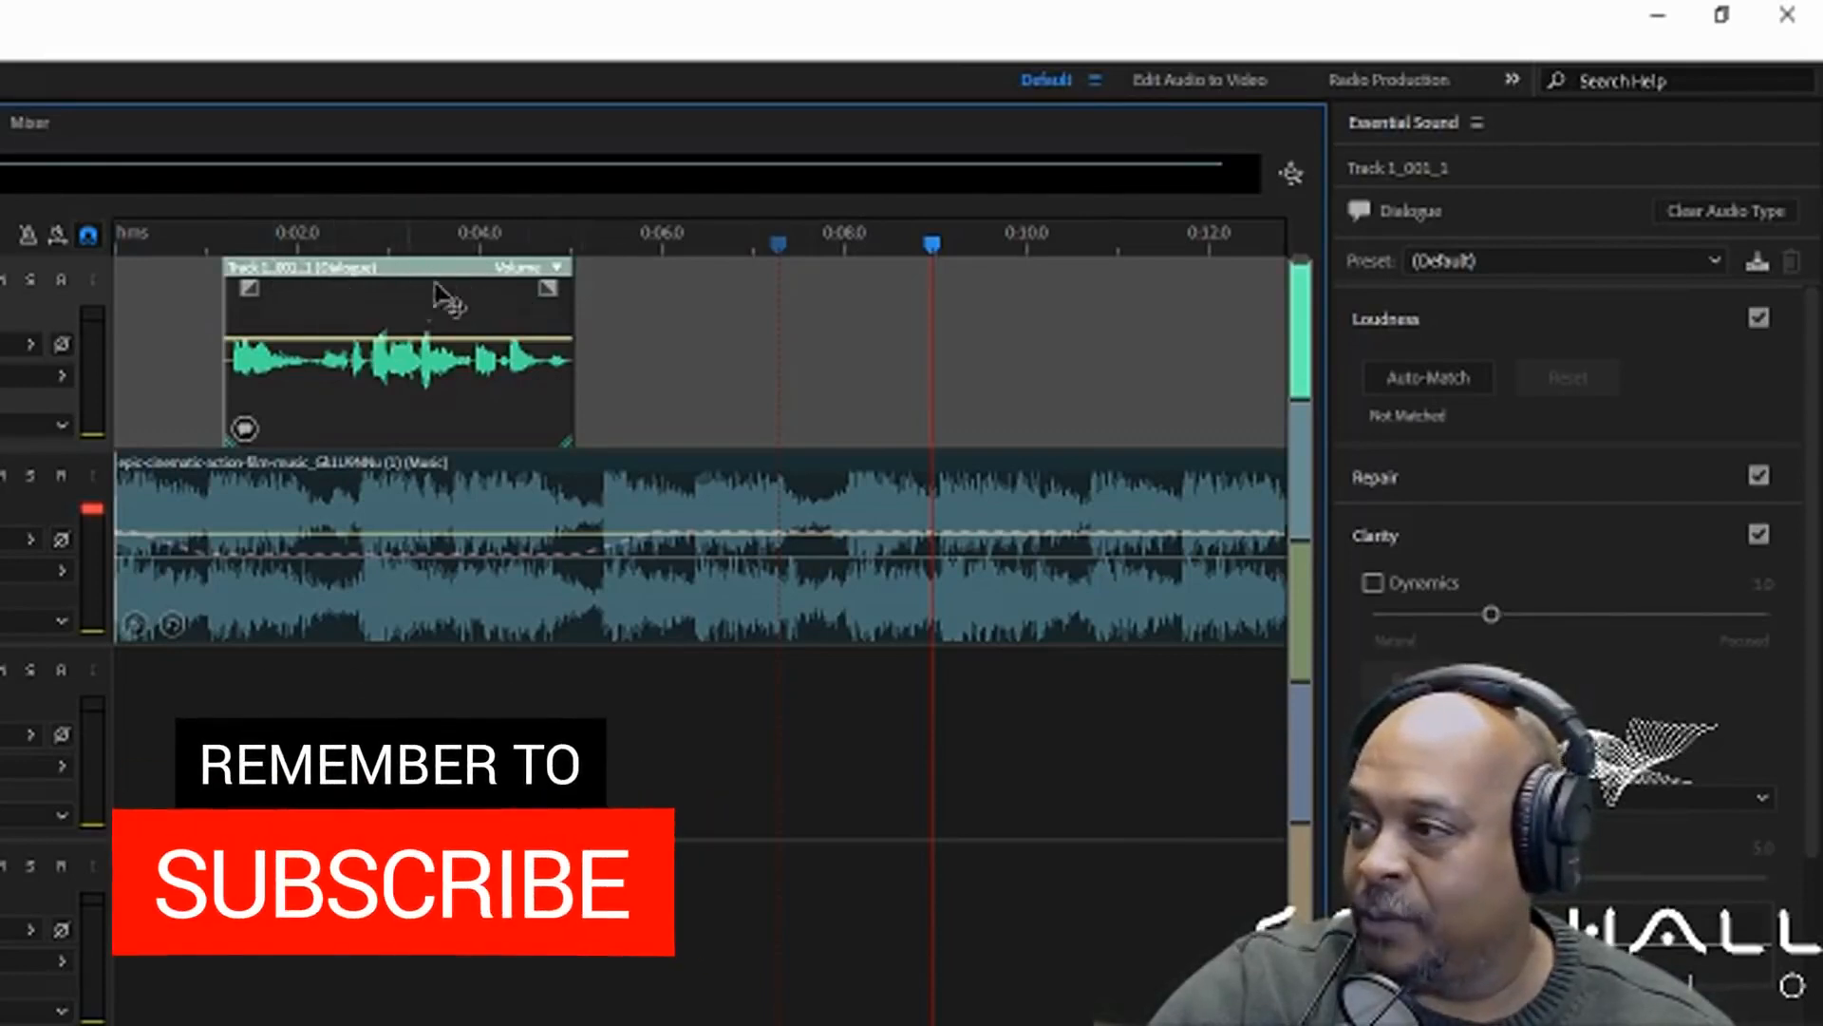
left_click(719, 482)
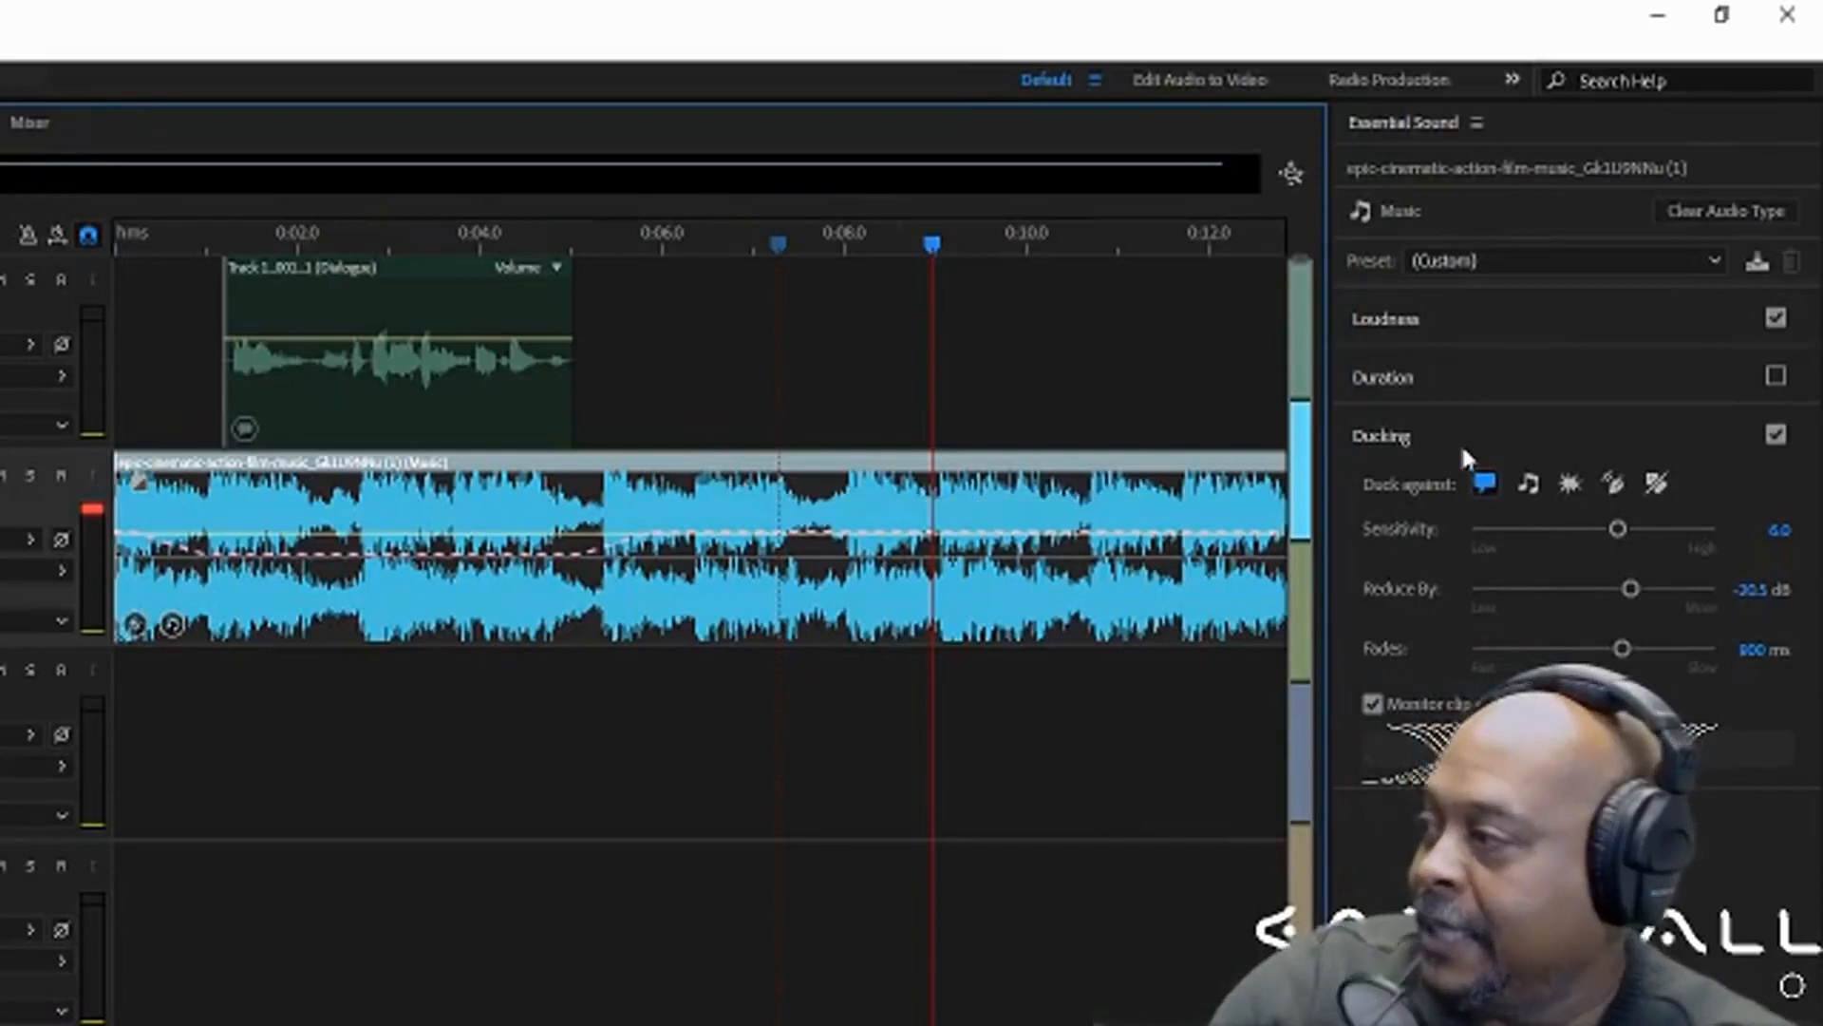
Enable Duration on the music clip with the Remix method, giving a 4:48.053 target
left_click(1381, 375)
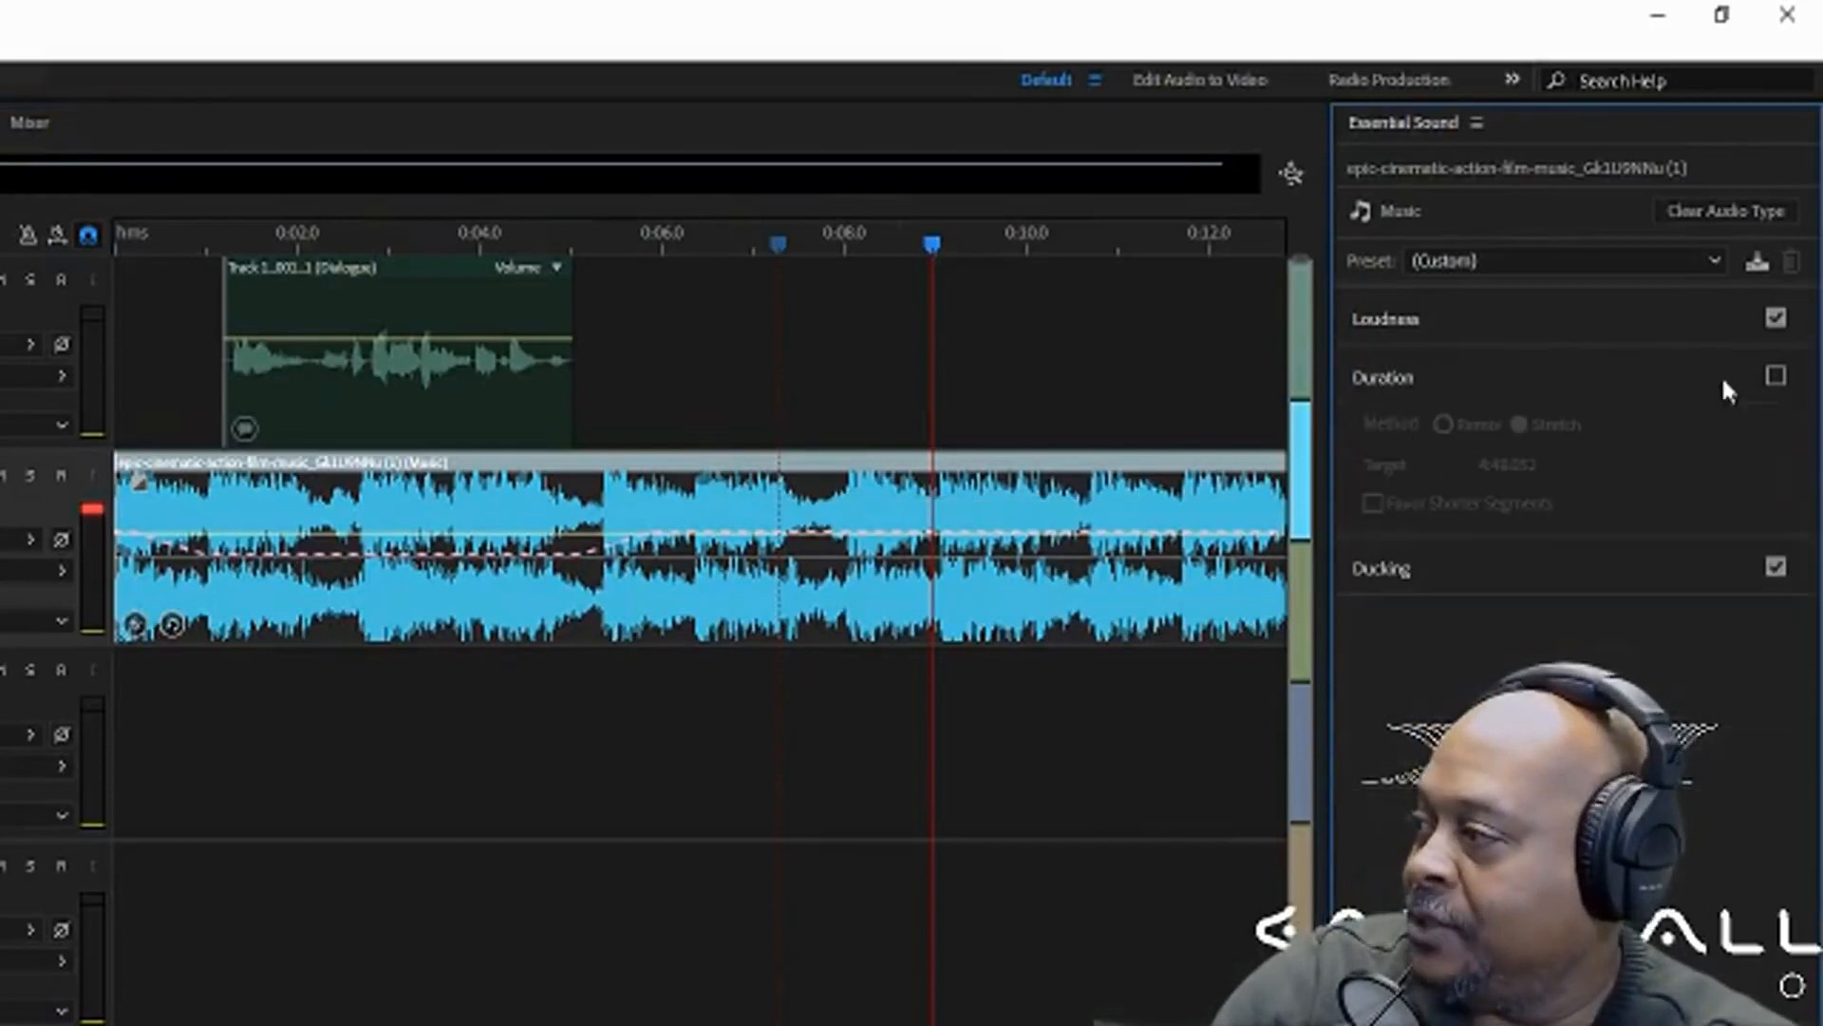
left_click(1774, 378)
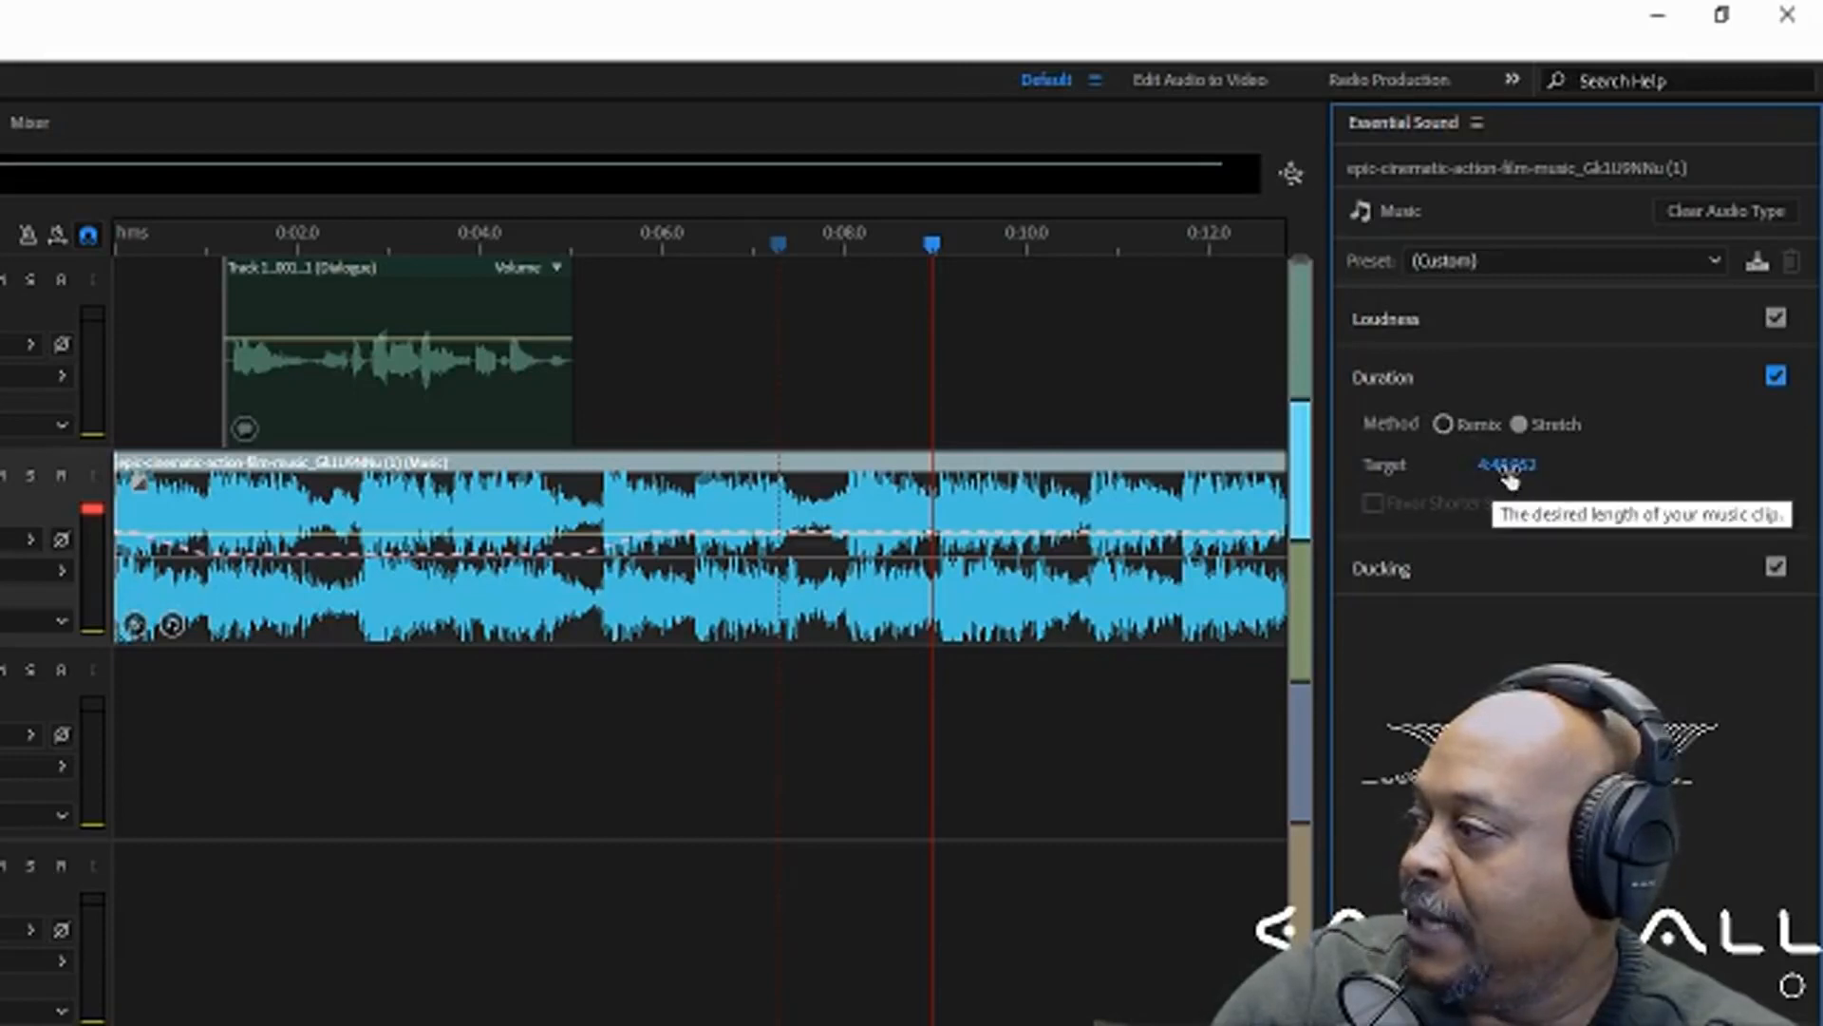
left_click(1443, 424)
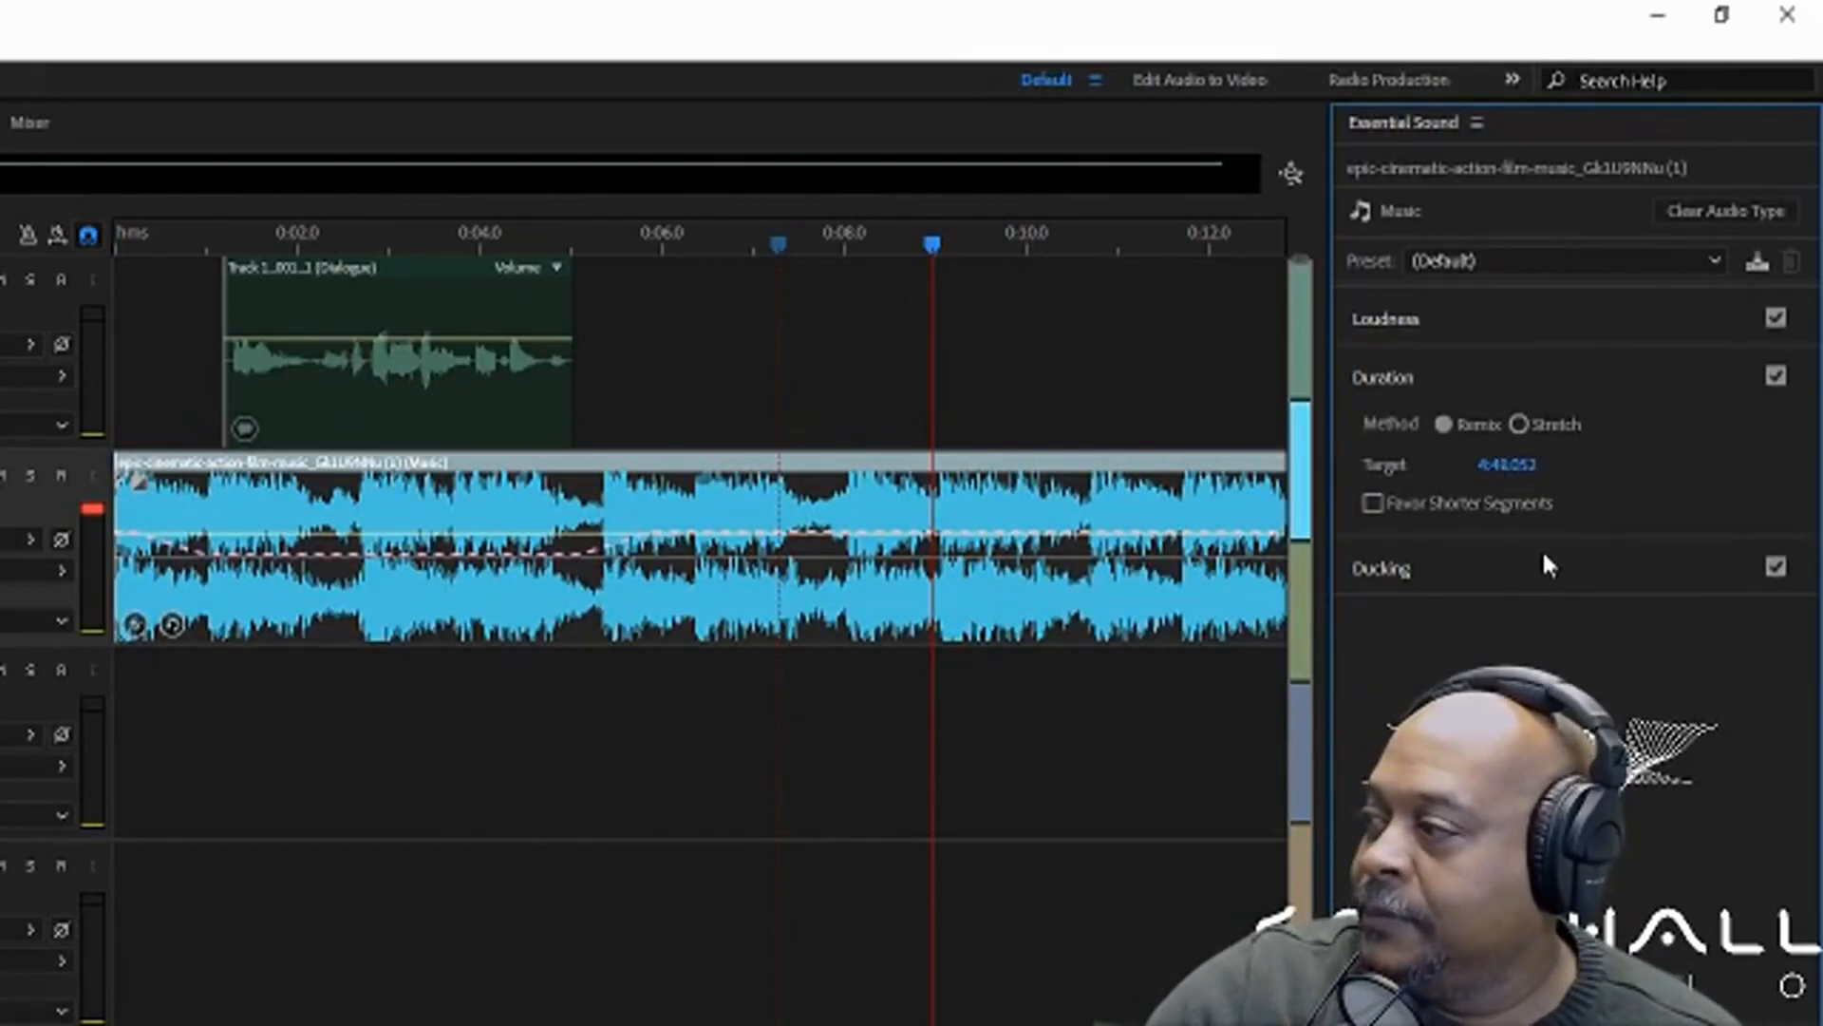
Scrub the music's remix target to 4:44.400, check its waveform, and return to the multitrack session
left_click_drag(1516, 468, 1296, 463)
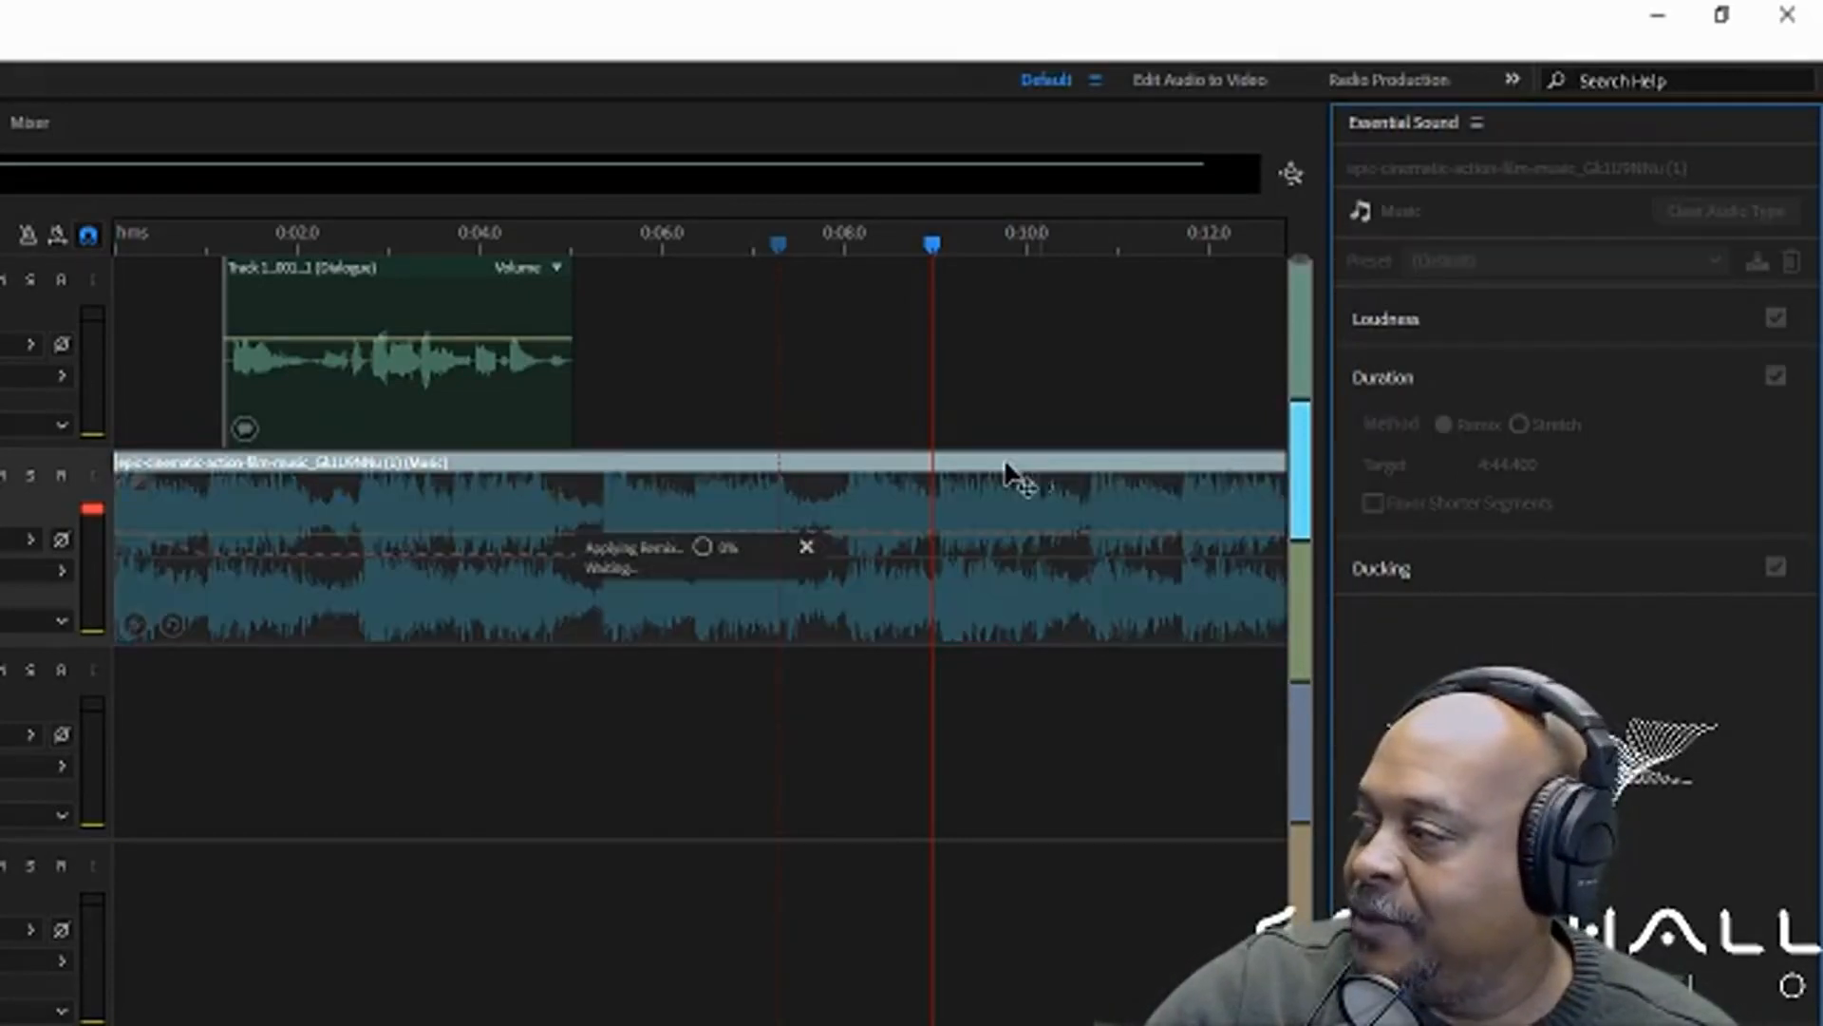
double_click(1040, 472)
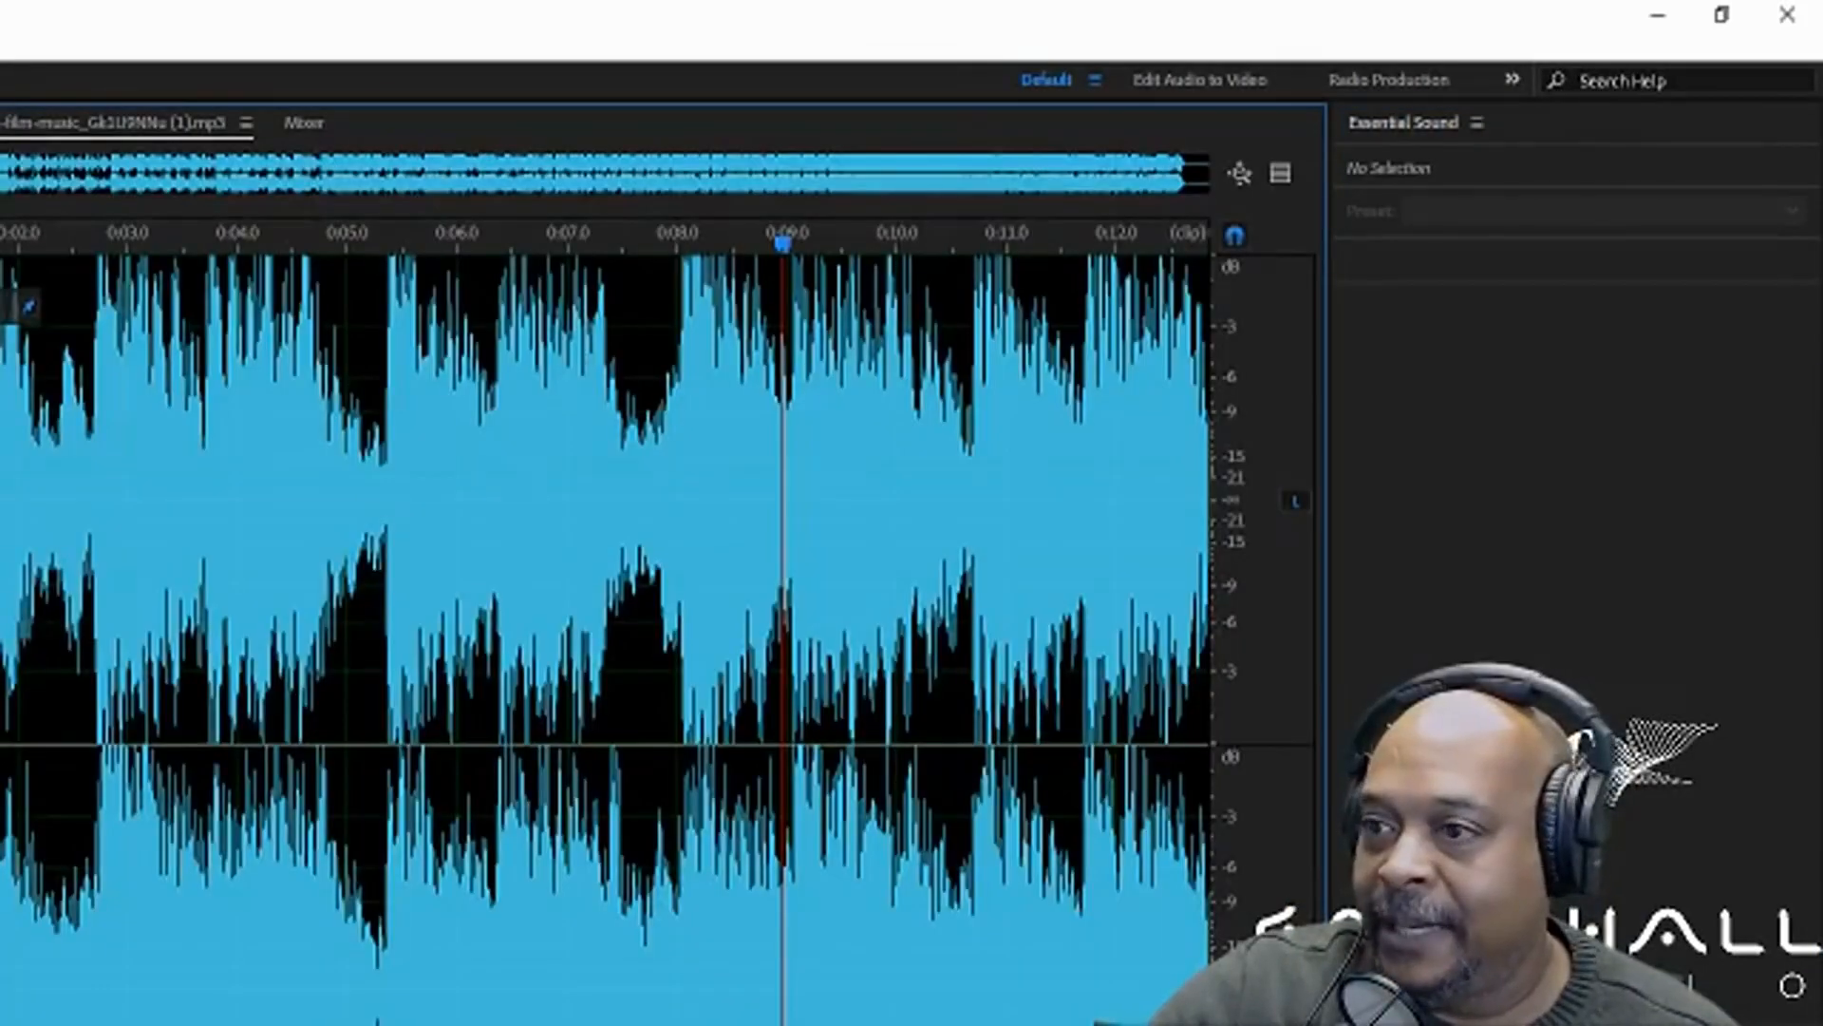
key("0")
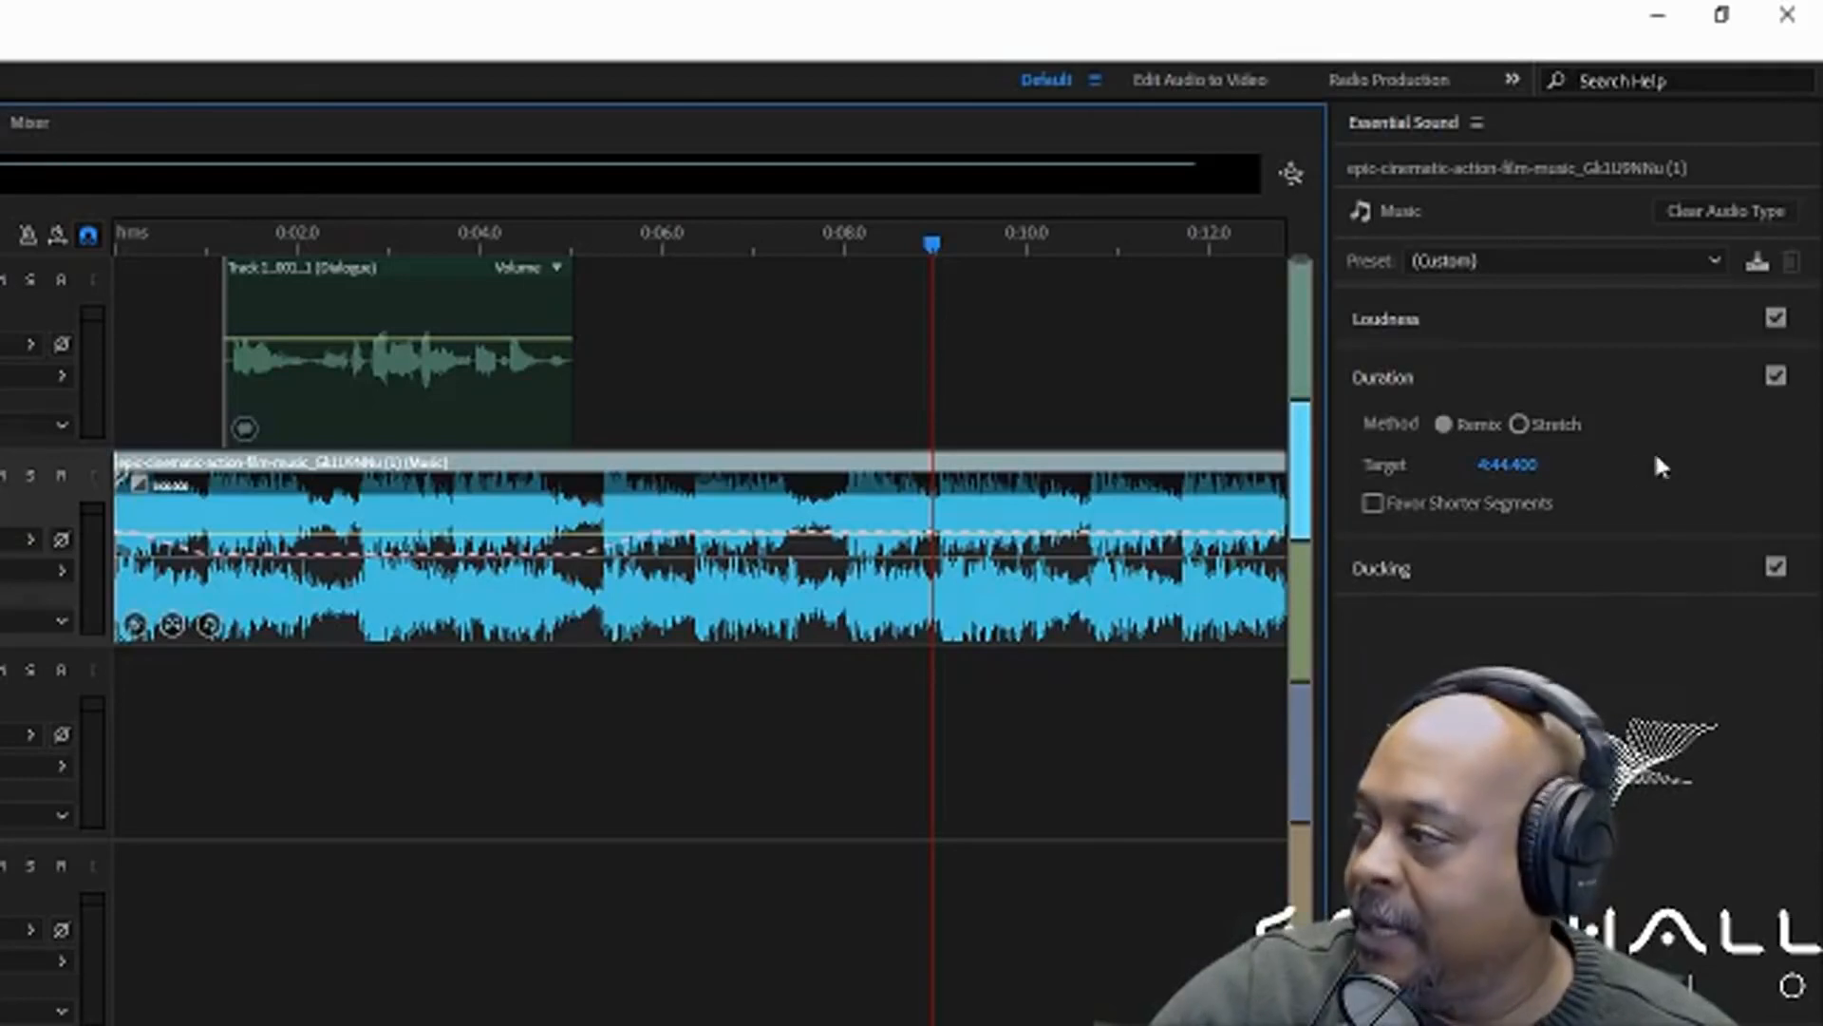
left_click(1514, 468)
left_click(1496, 465)
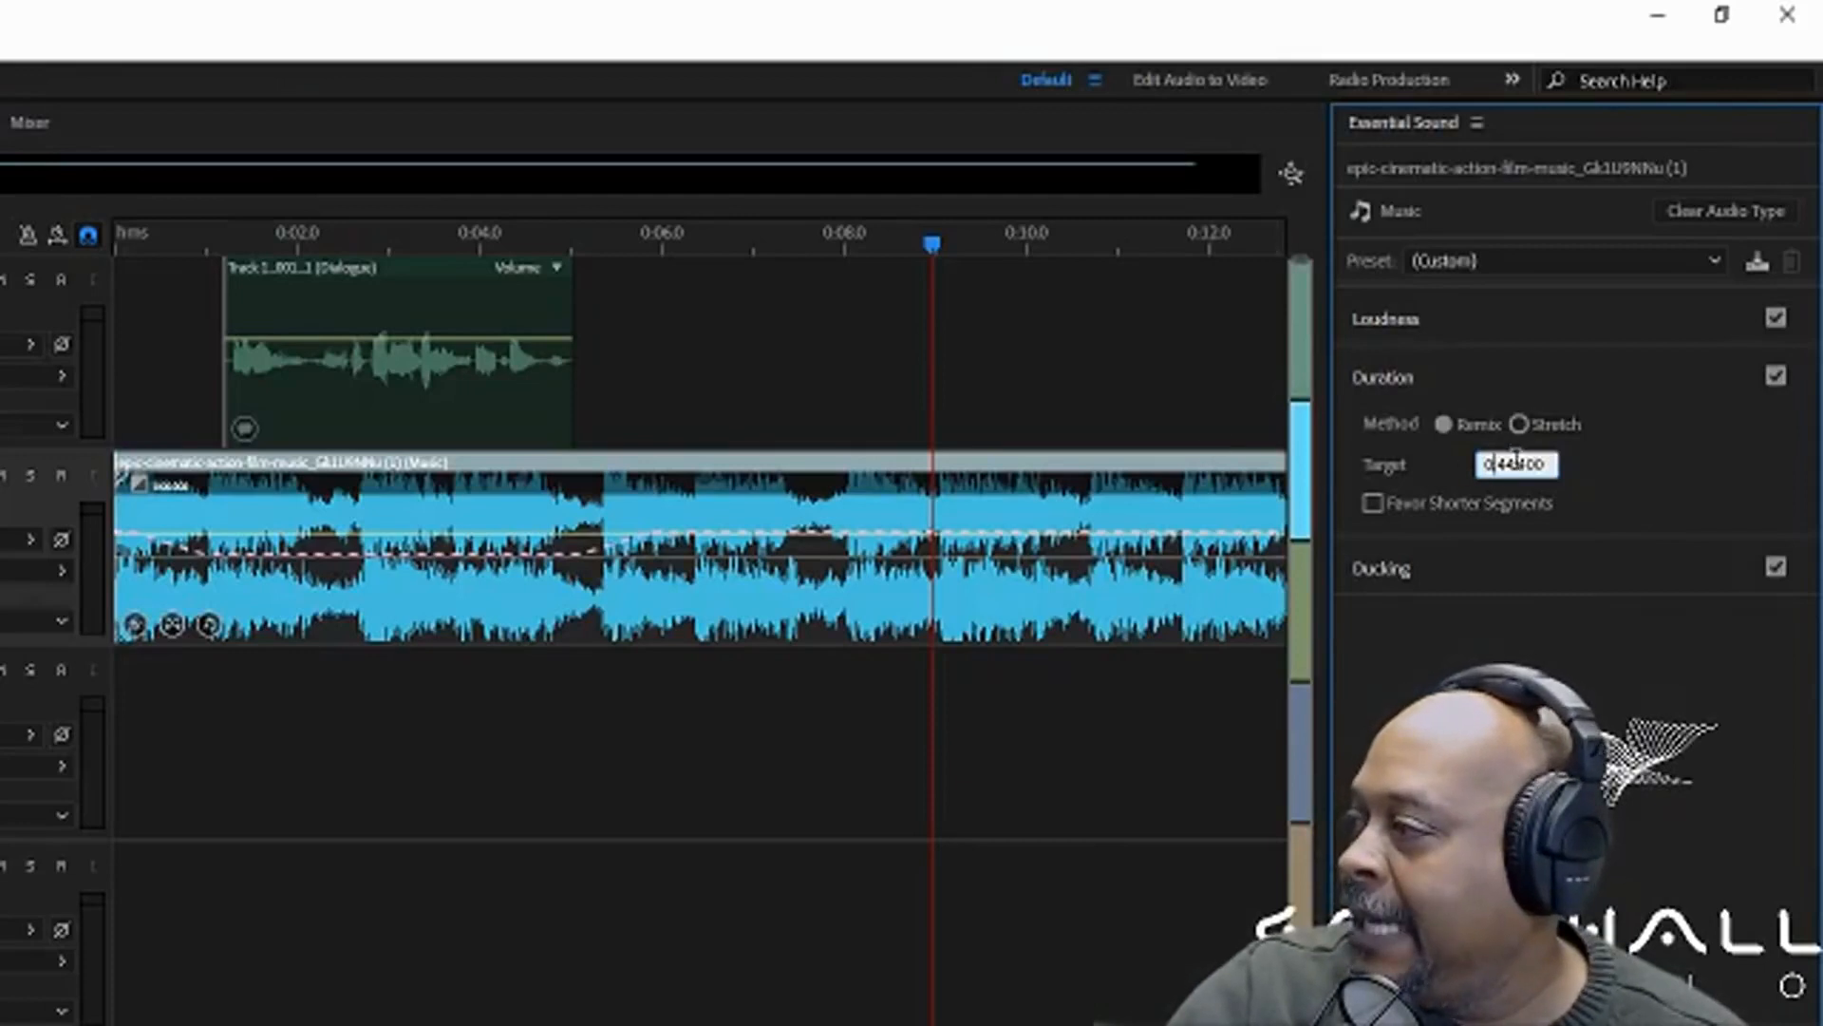
Remix the music clip to a 10-second target and fit the whole session in view
key("BackSpace")
key("BackSpace")
type("10")
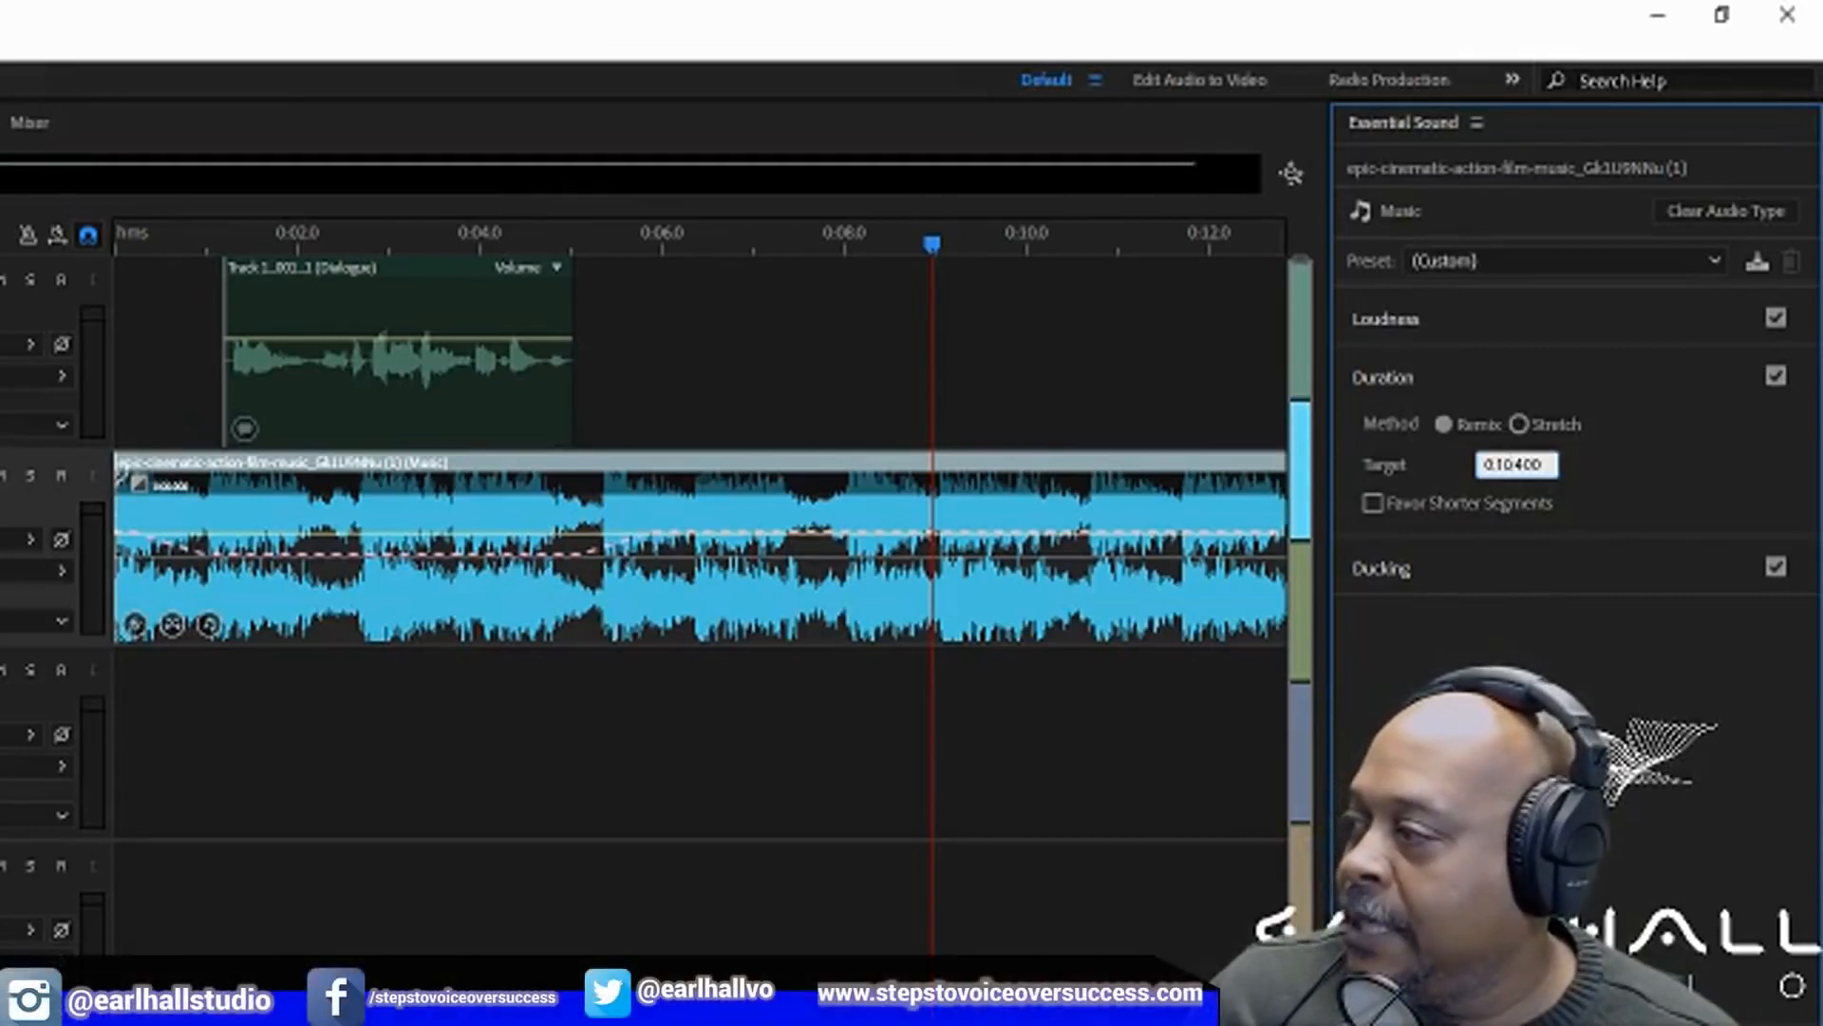
key("Return")
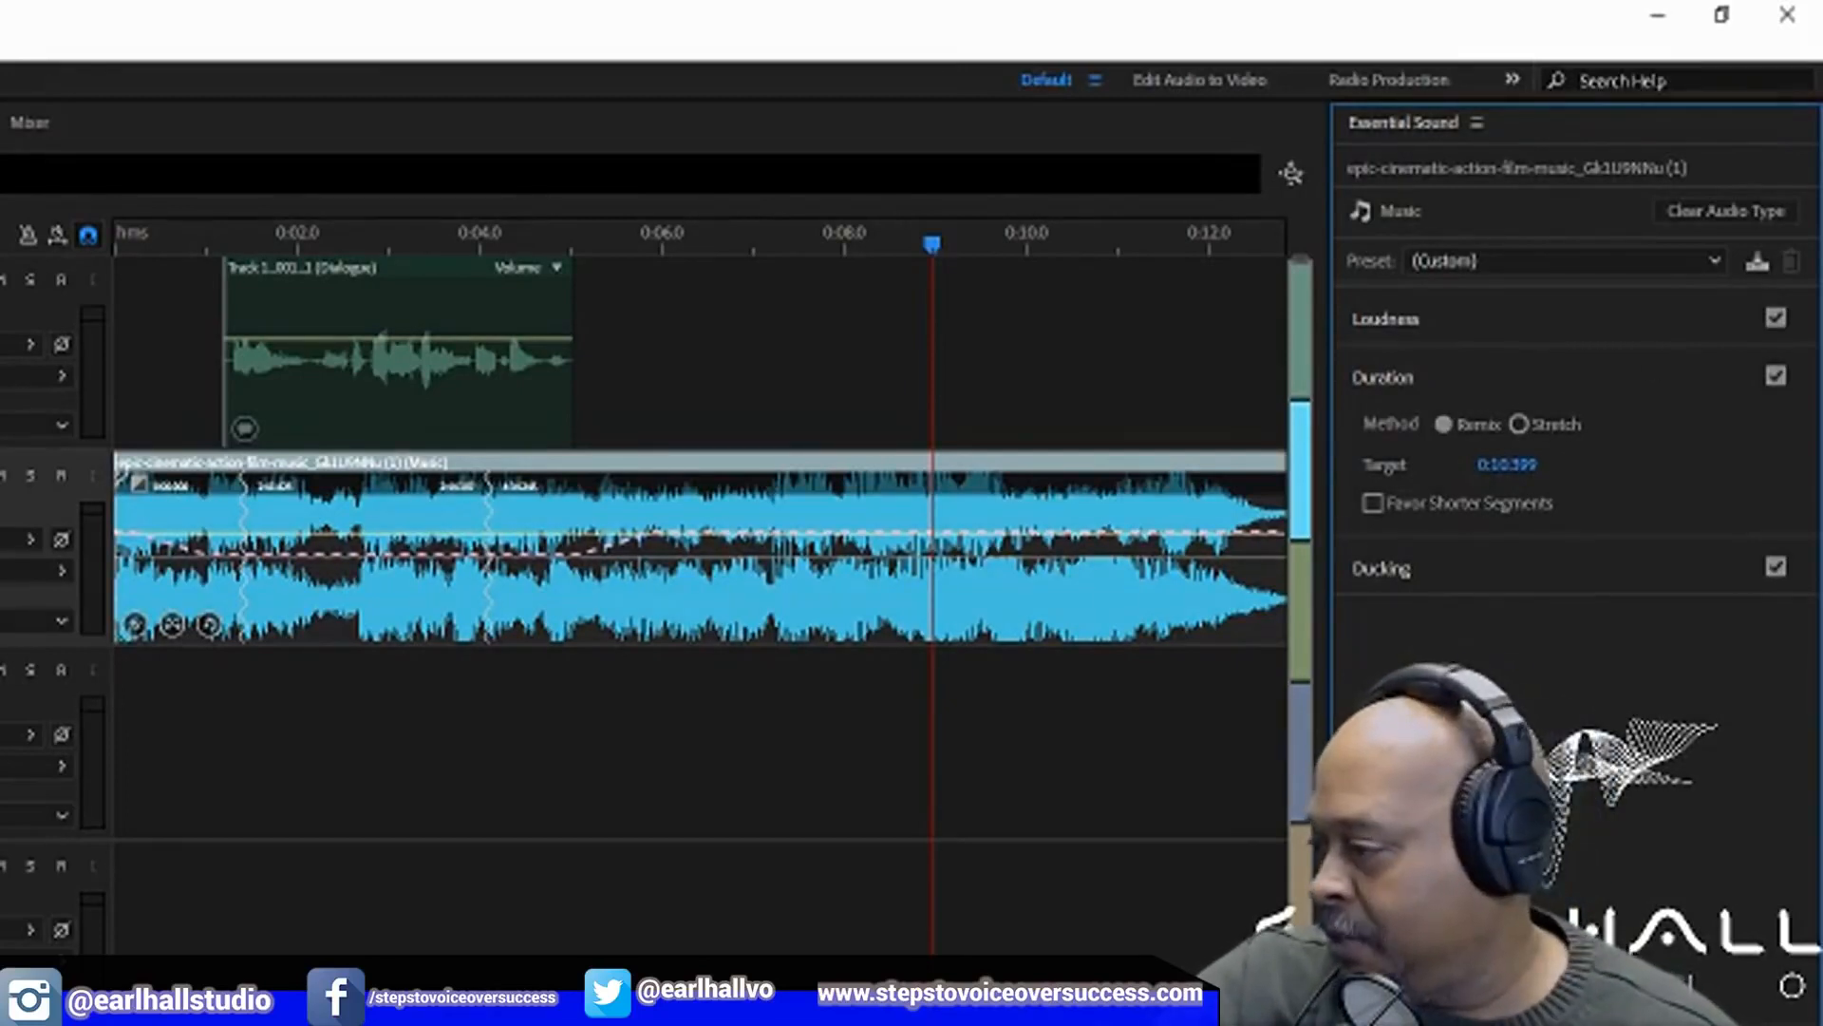
key("ctrl+backslash")
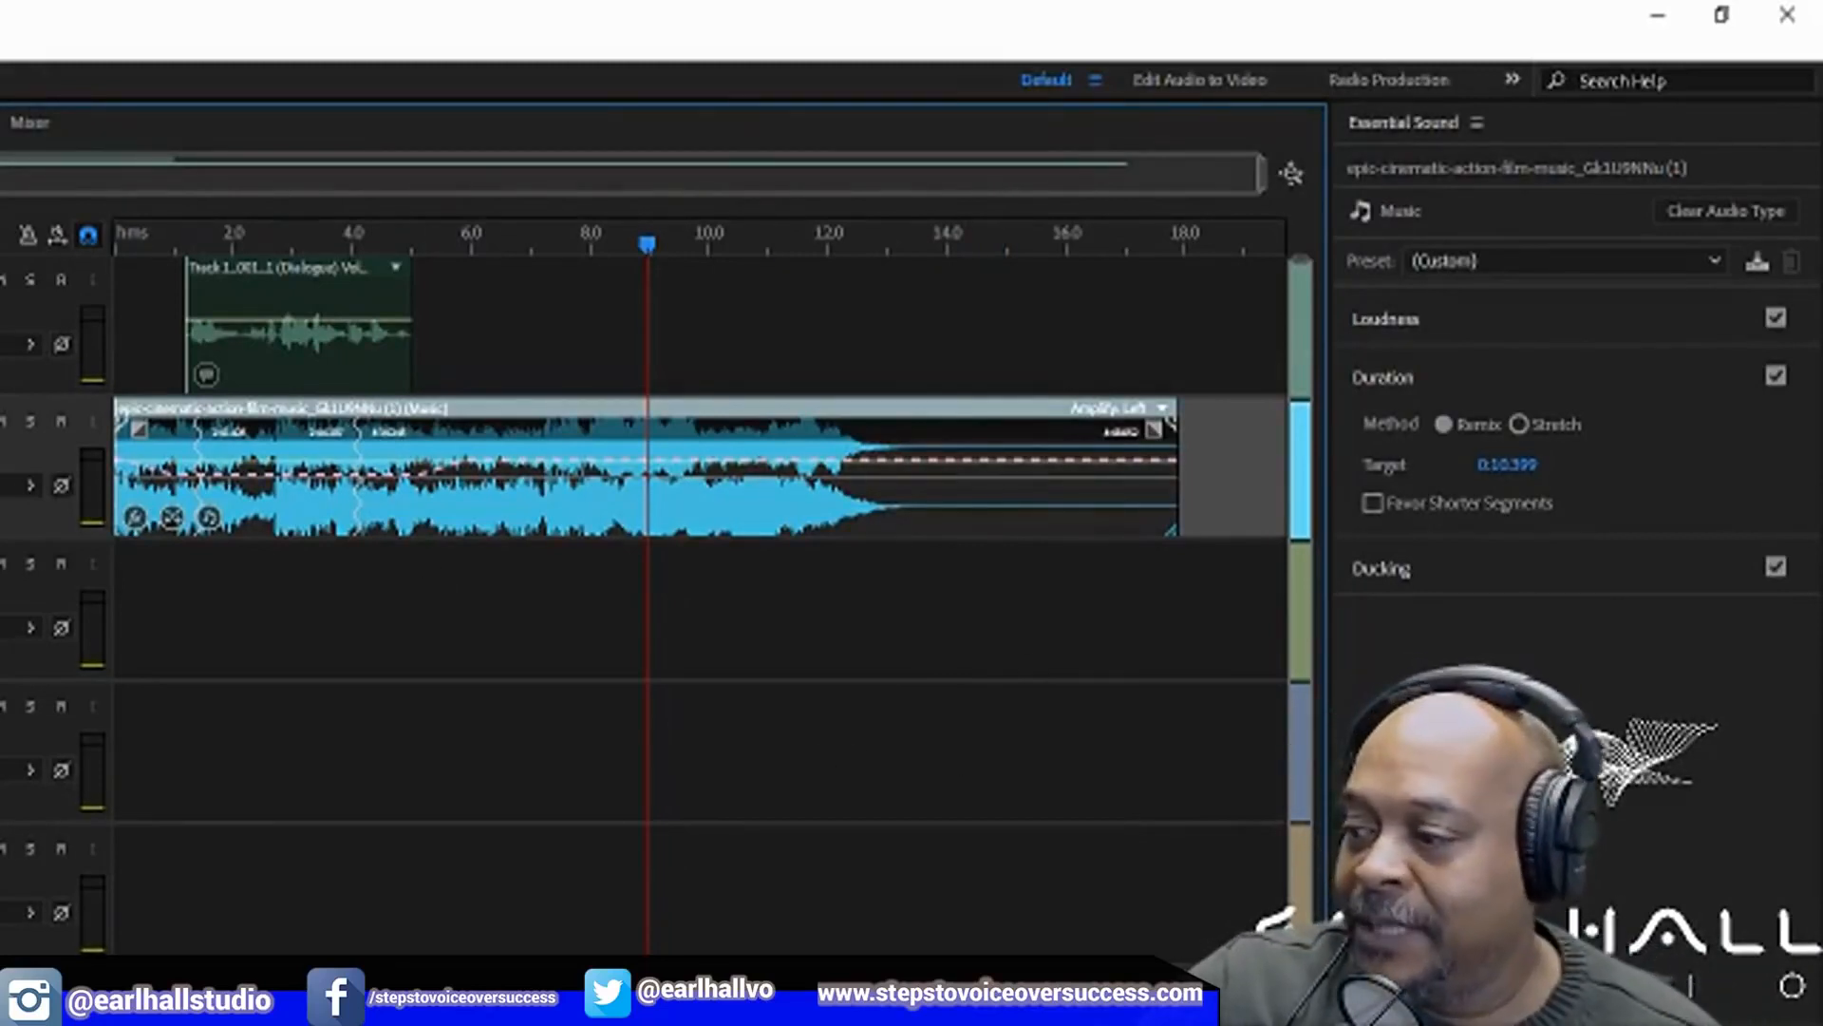
key("Home")
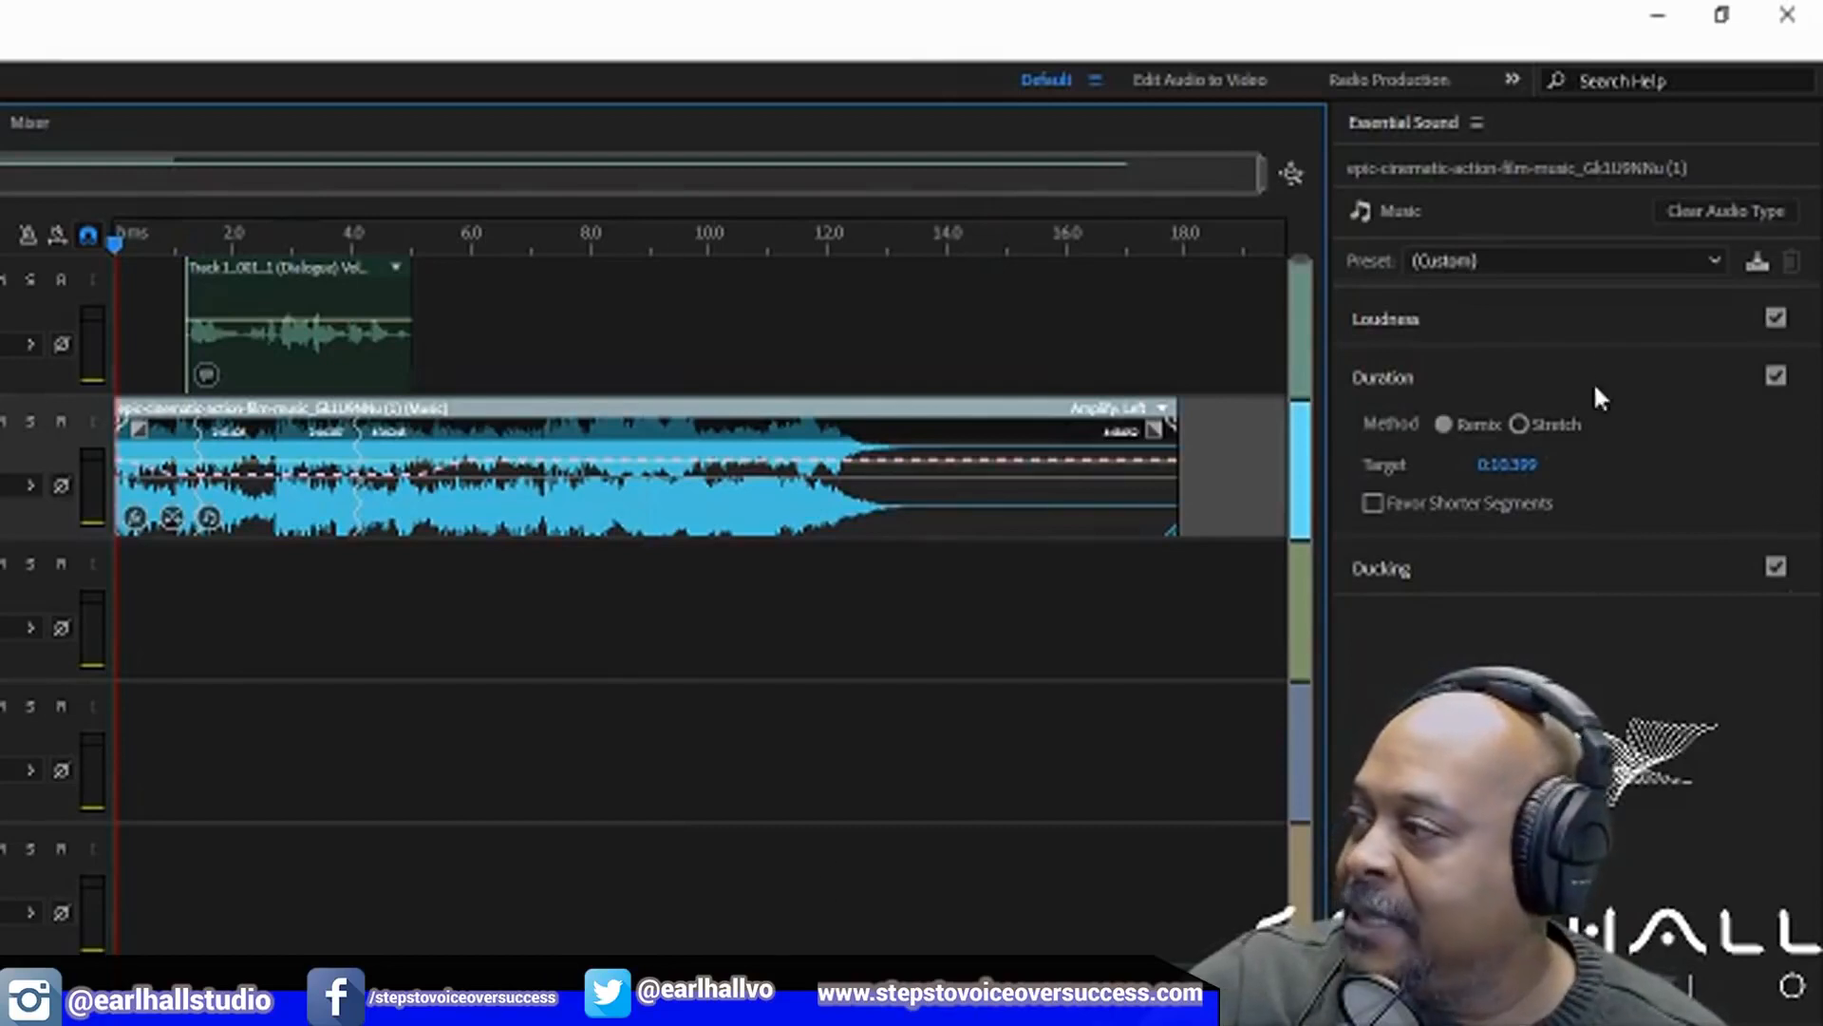
Play the shortened remixed mix from the start
left_click(1649, 327)
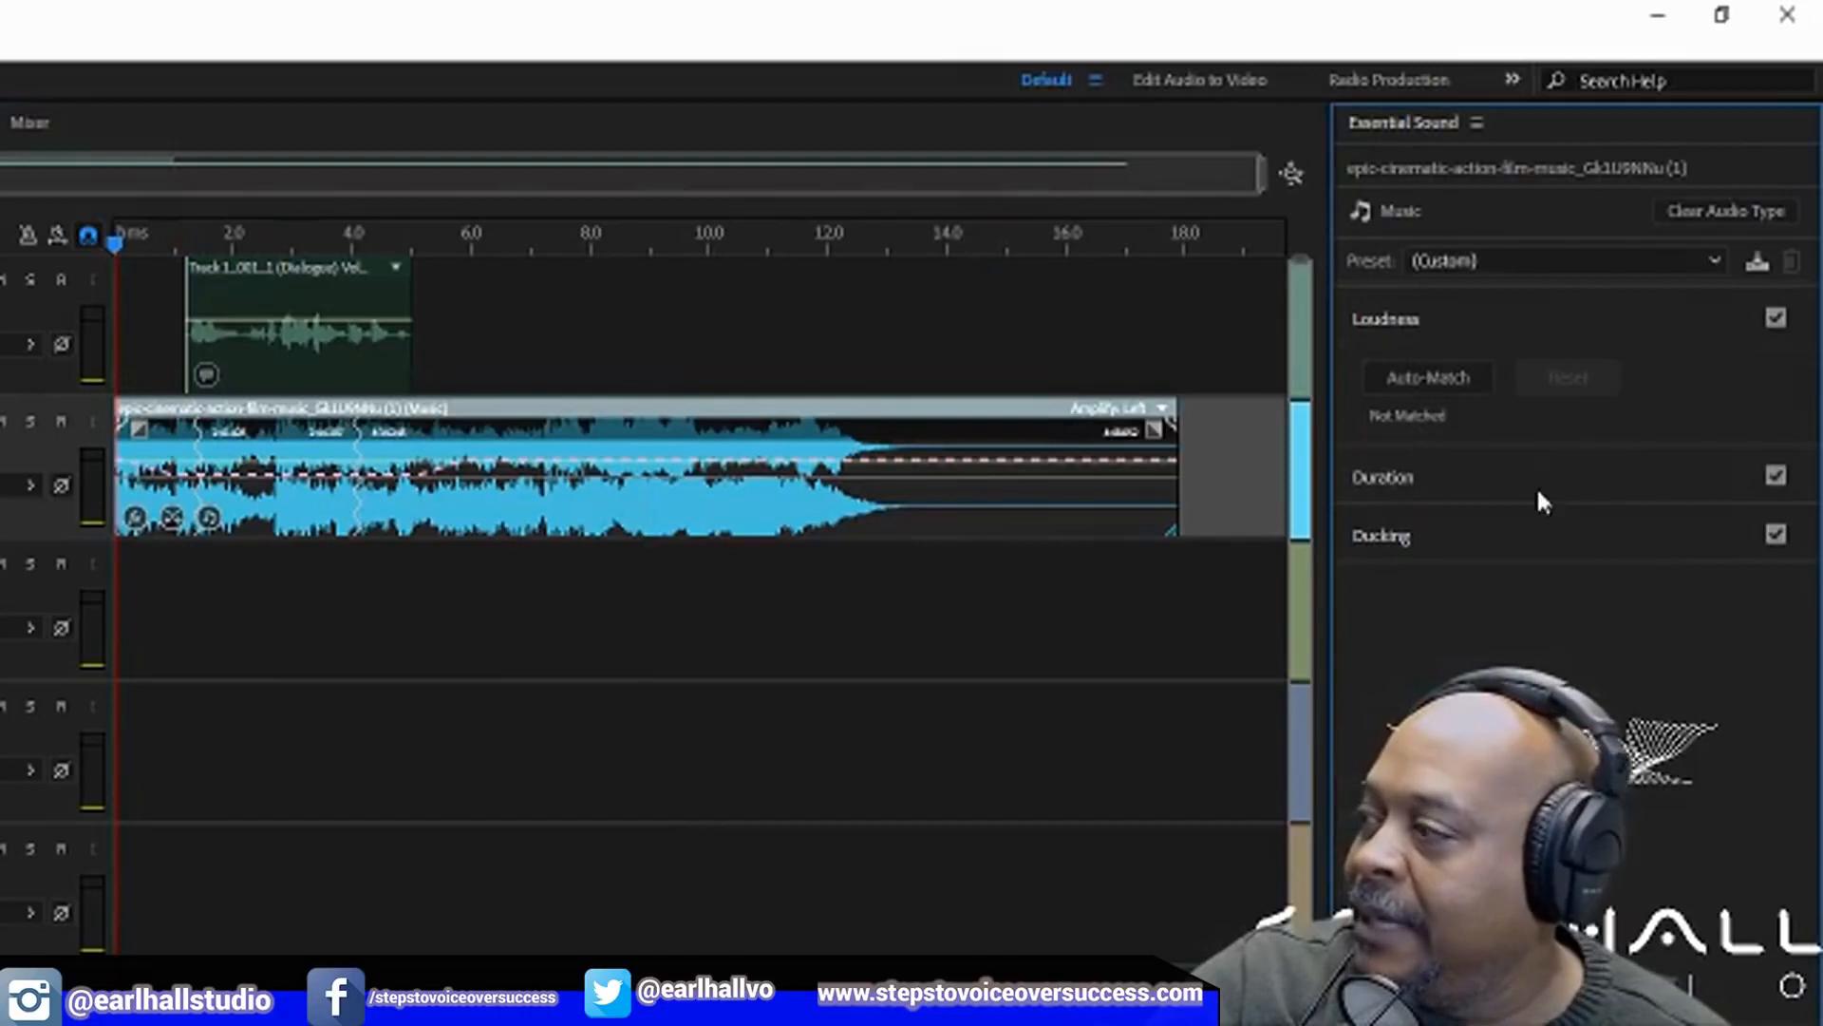
left_click(4, 484)
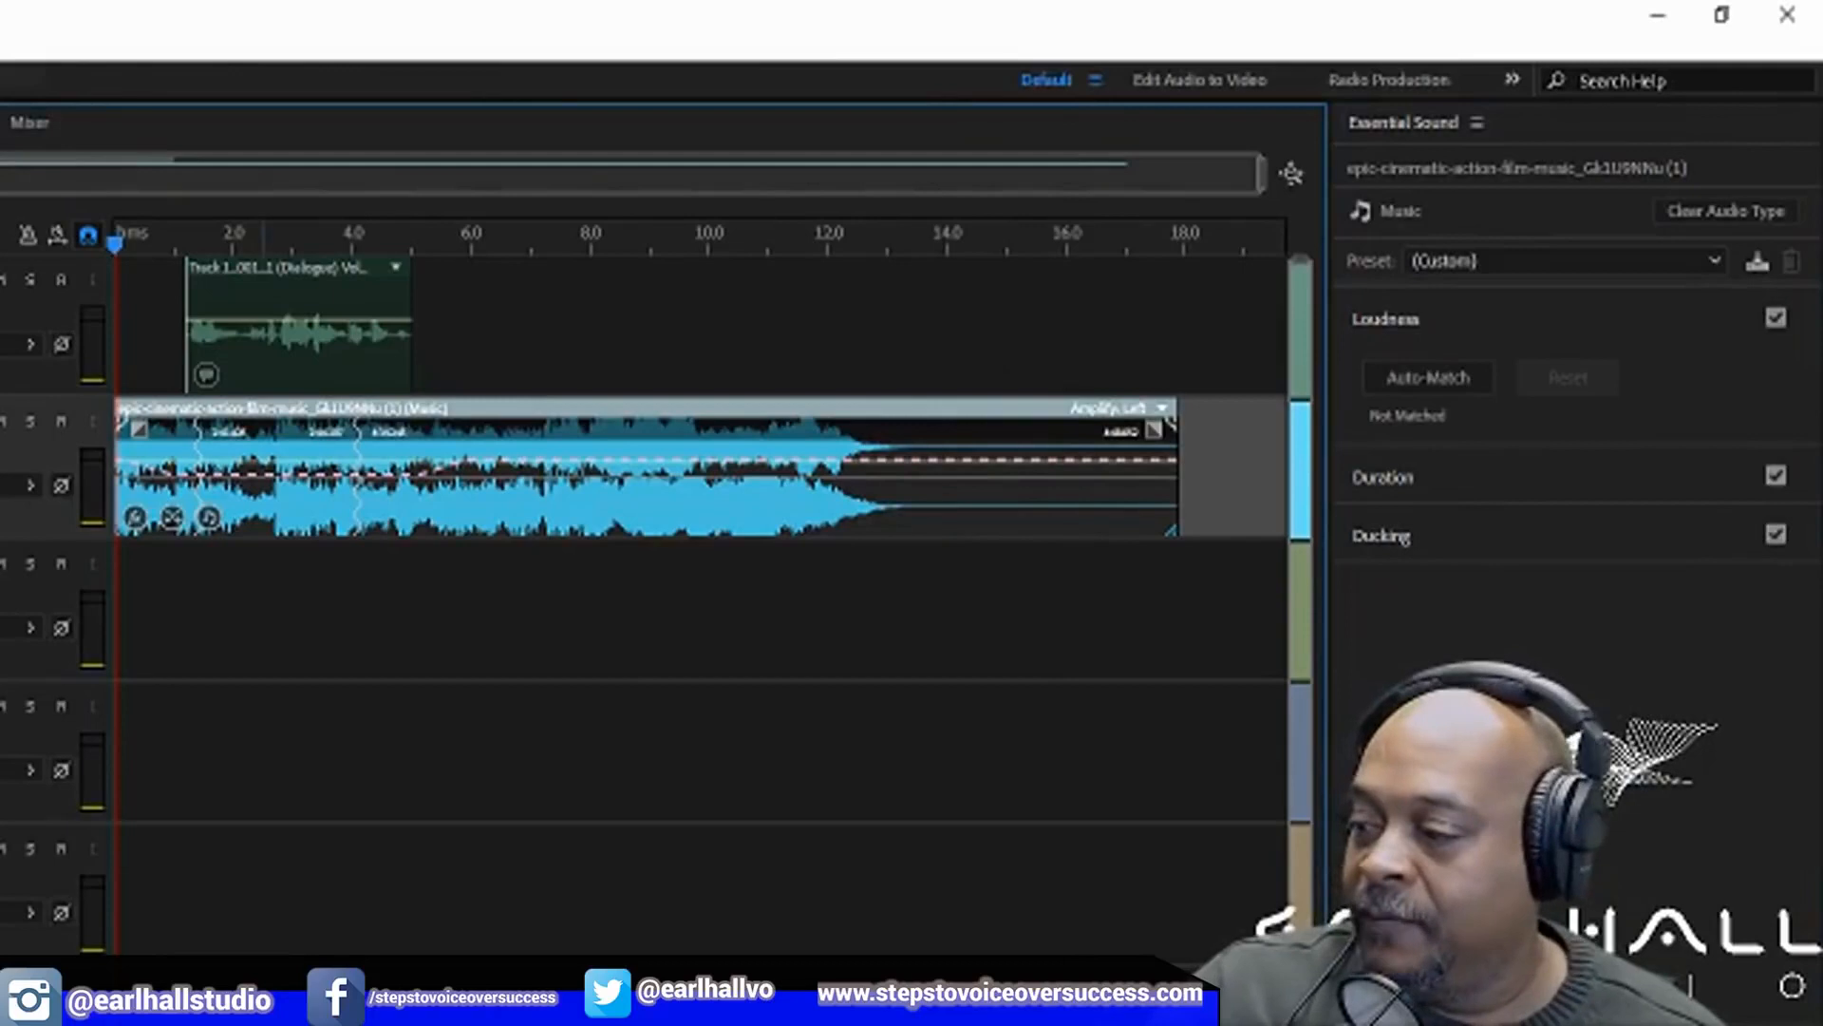
key("space")
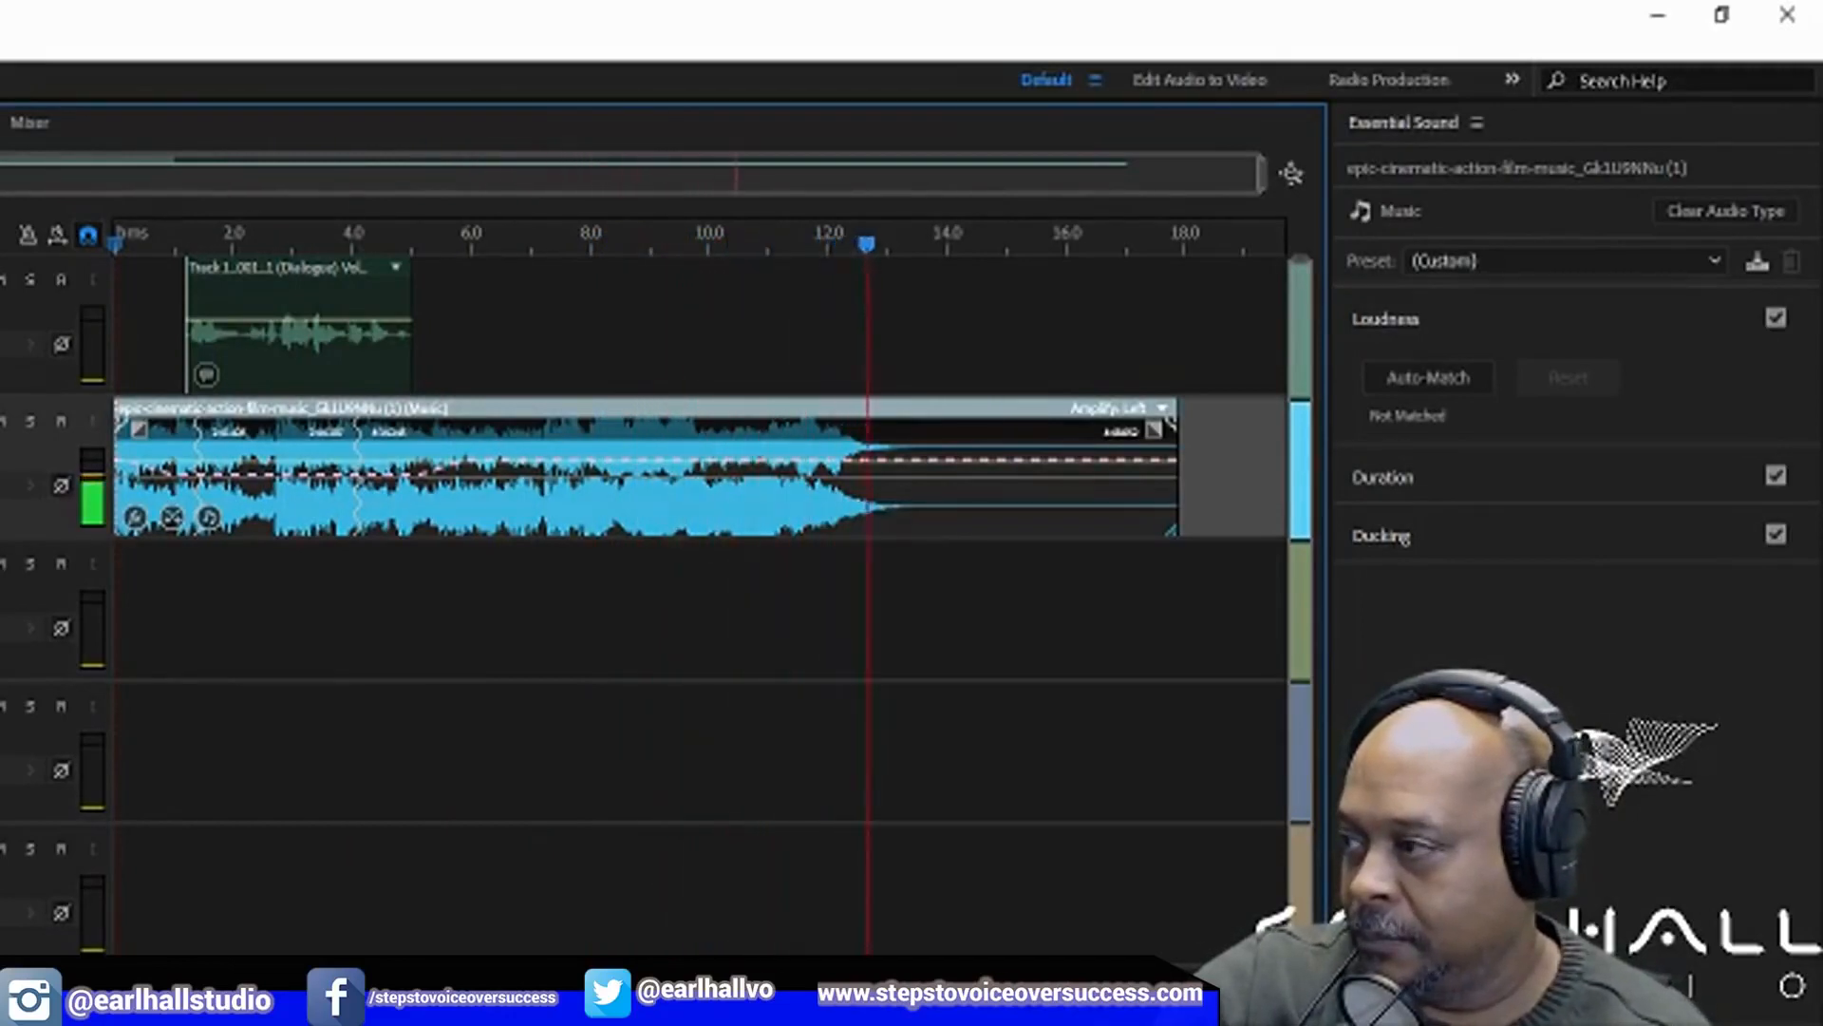
key("space")
Return the playhead to the start, select the voice clip and solo Track 1
left_click_drag(133, 231, 116, 245)
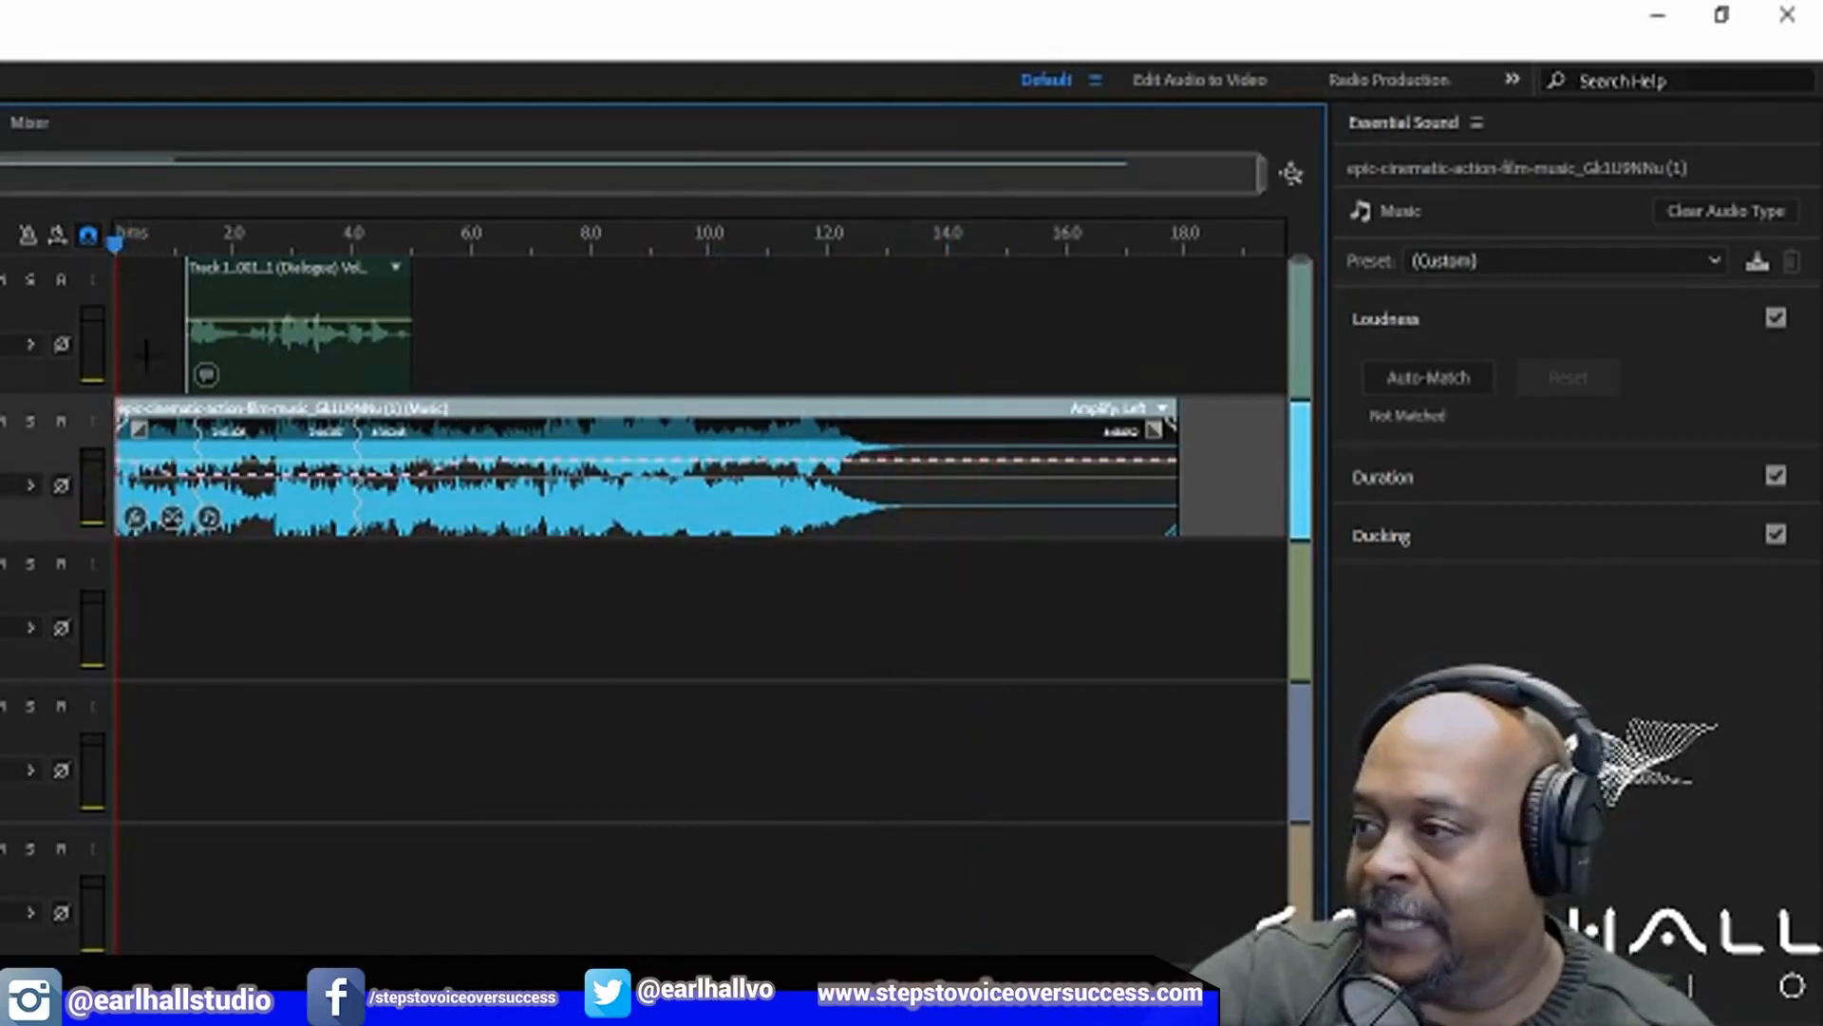
left_click(252, 290)
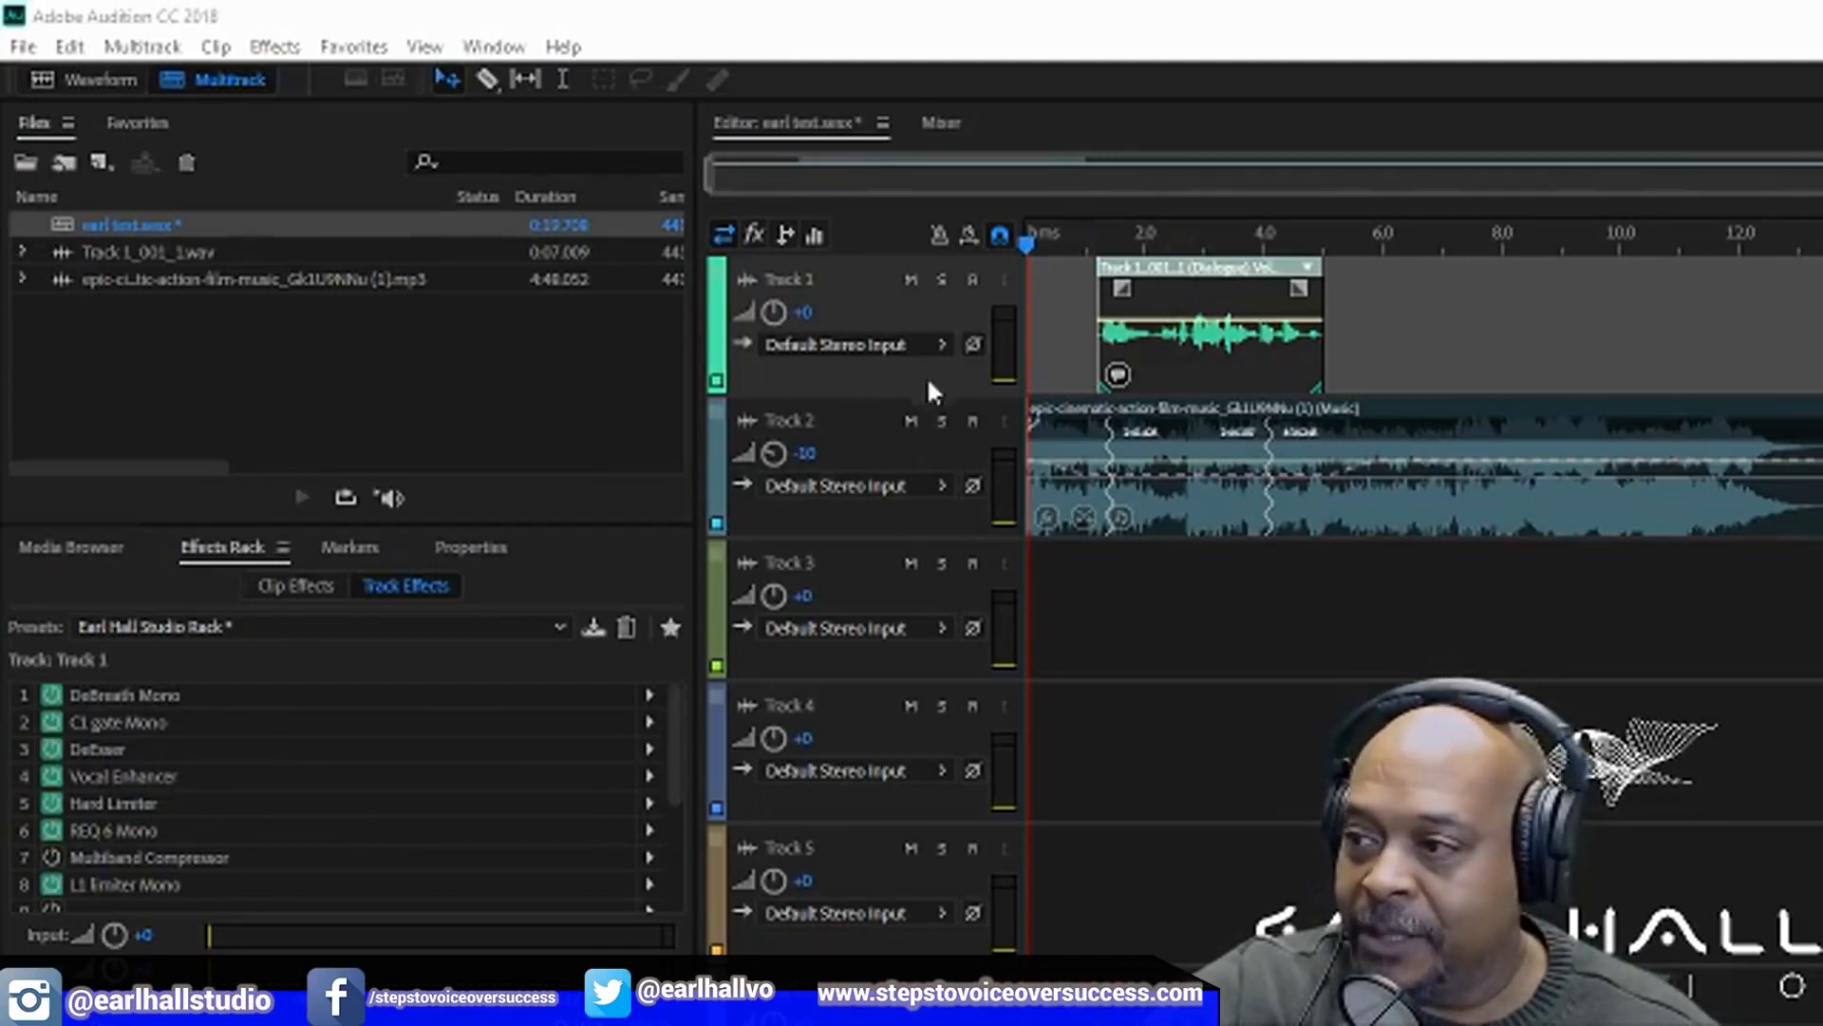
left_click(942, 278)
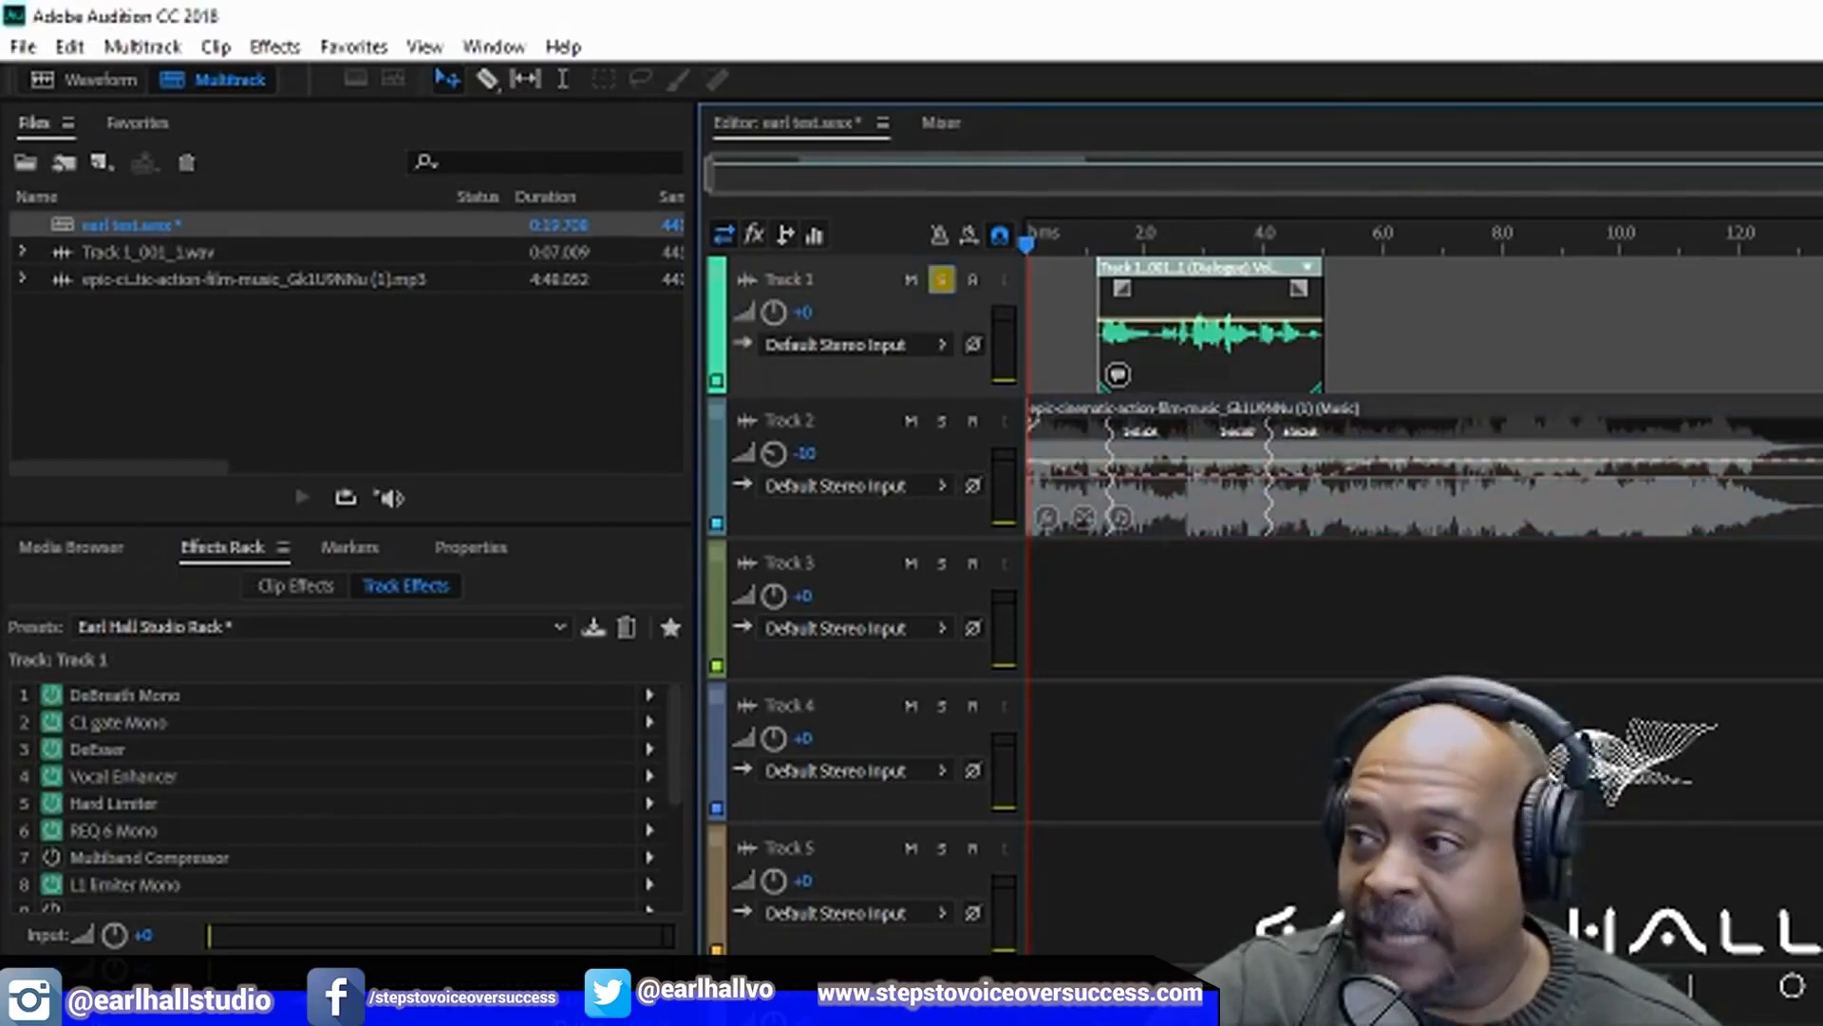
Play the soloed voice with the Vocal Enhancer bypassed, then switch it back on
key("space")
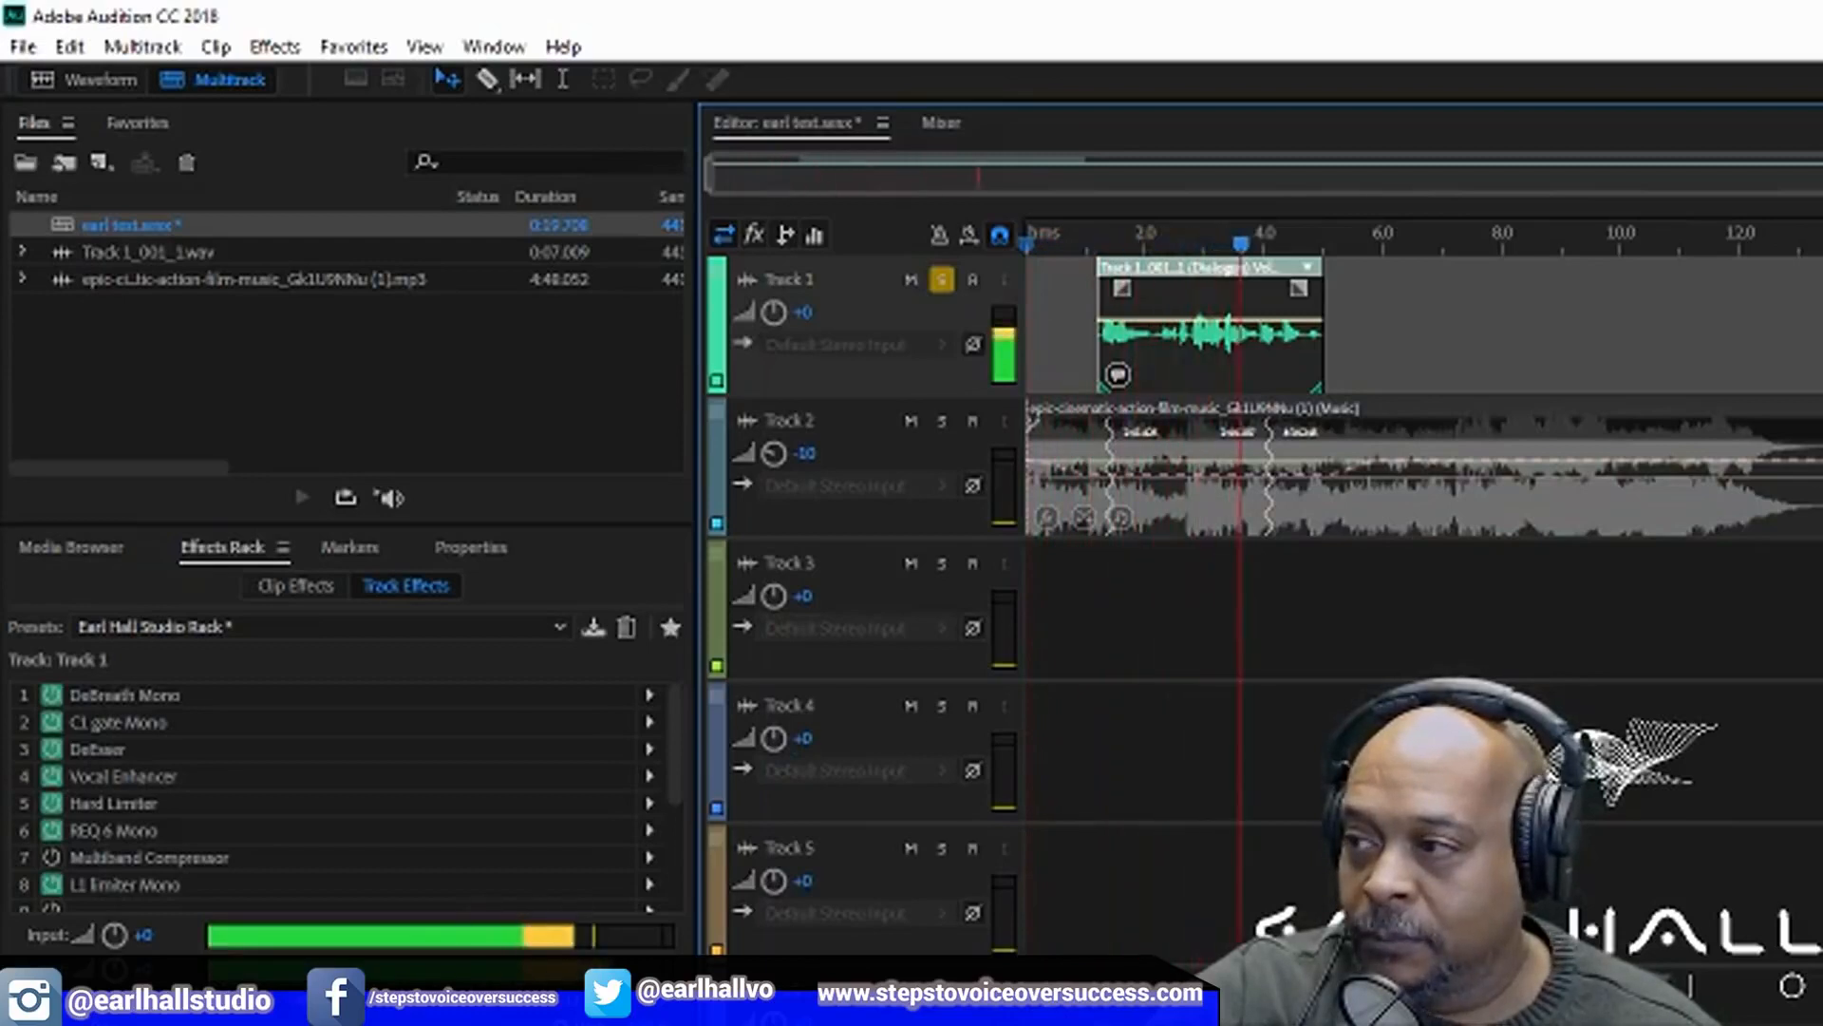
key("space")
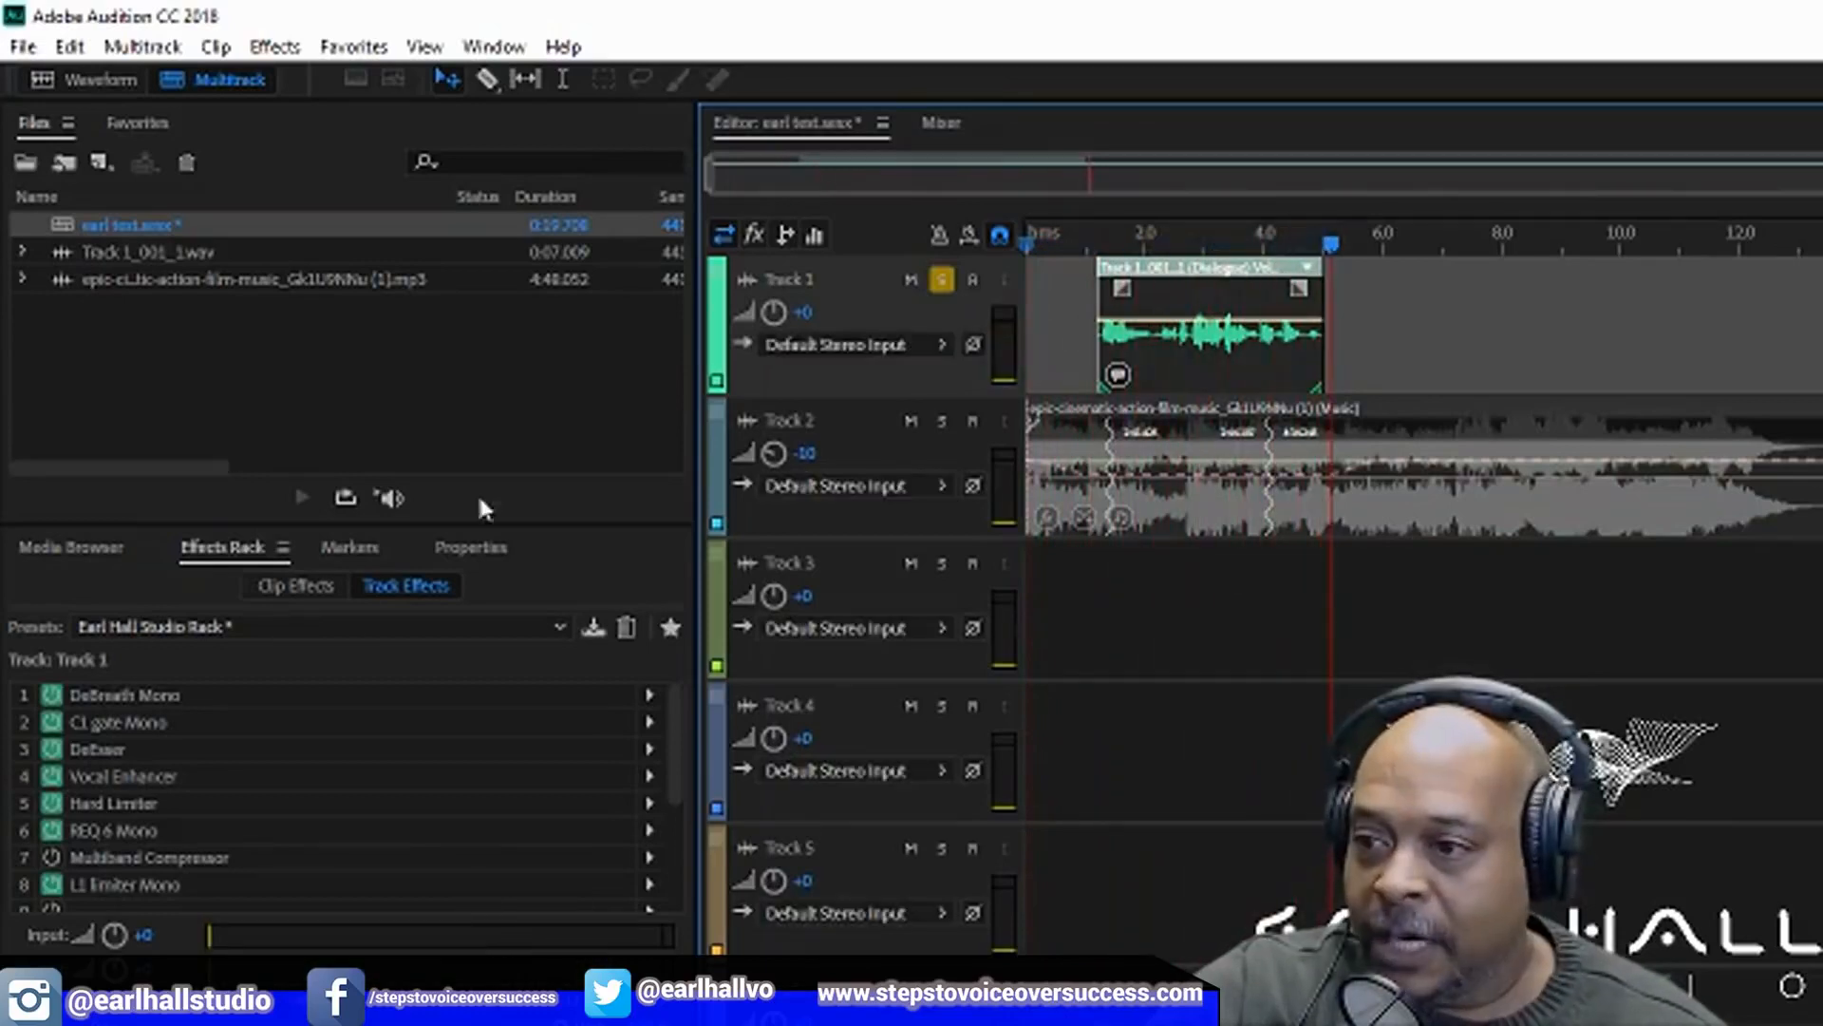
left_click(51, 776)
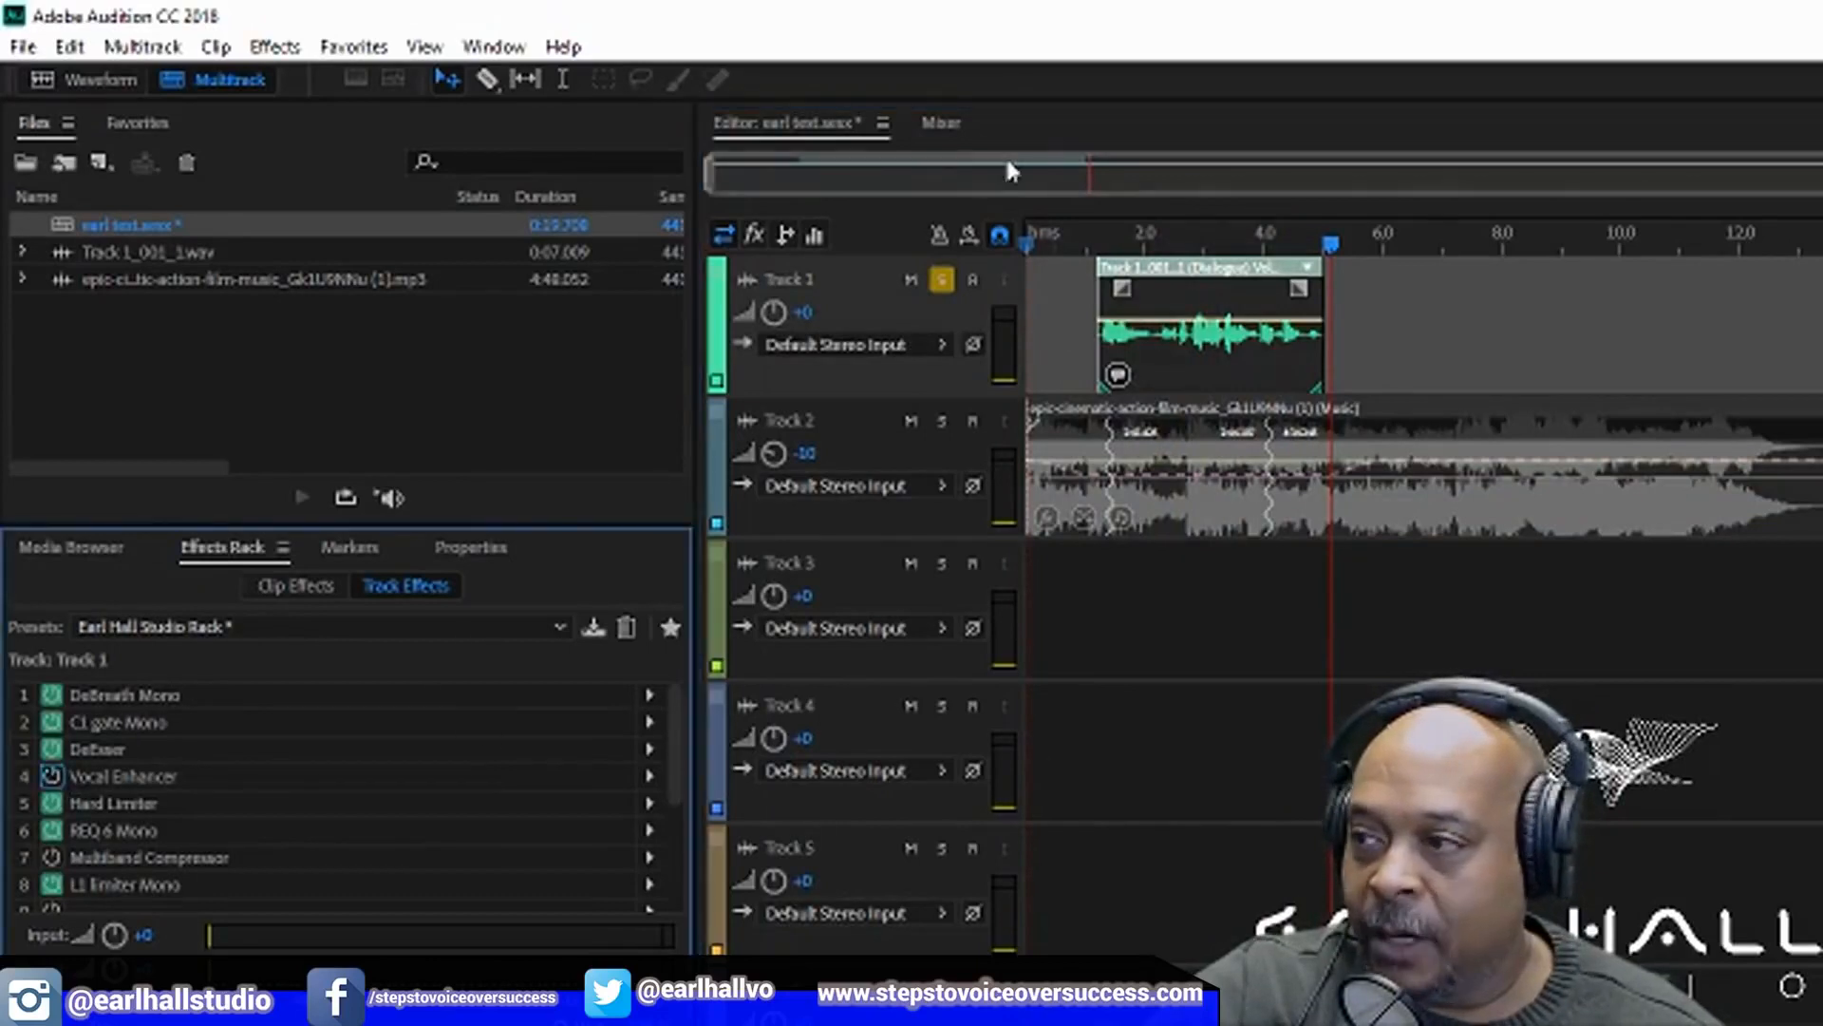
left_click(1096, 243)
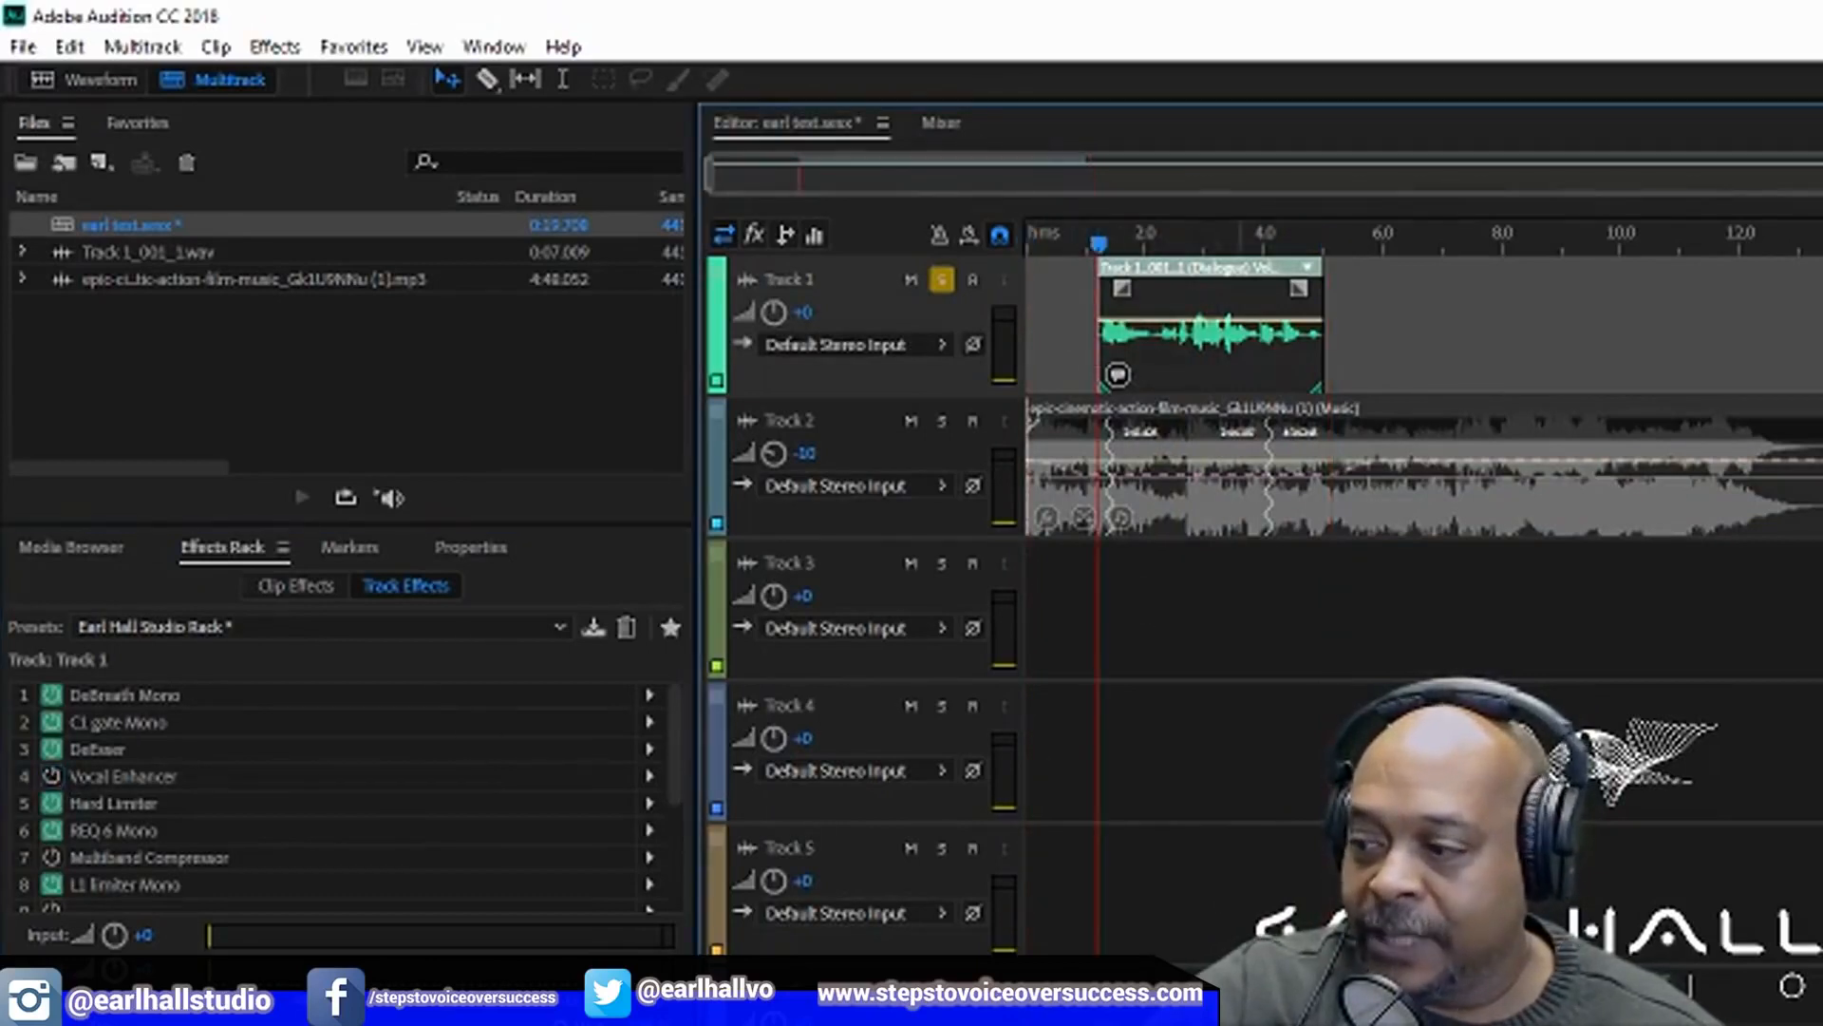
key("space")
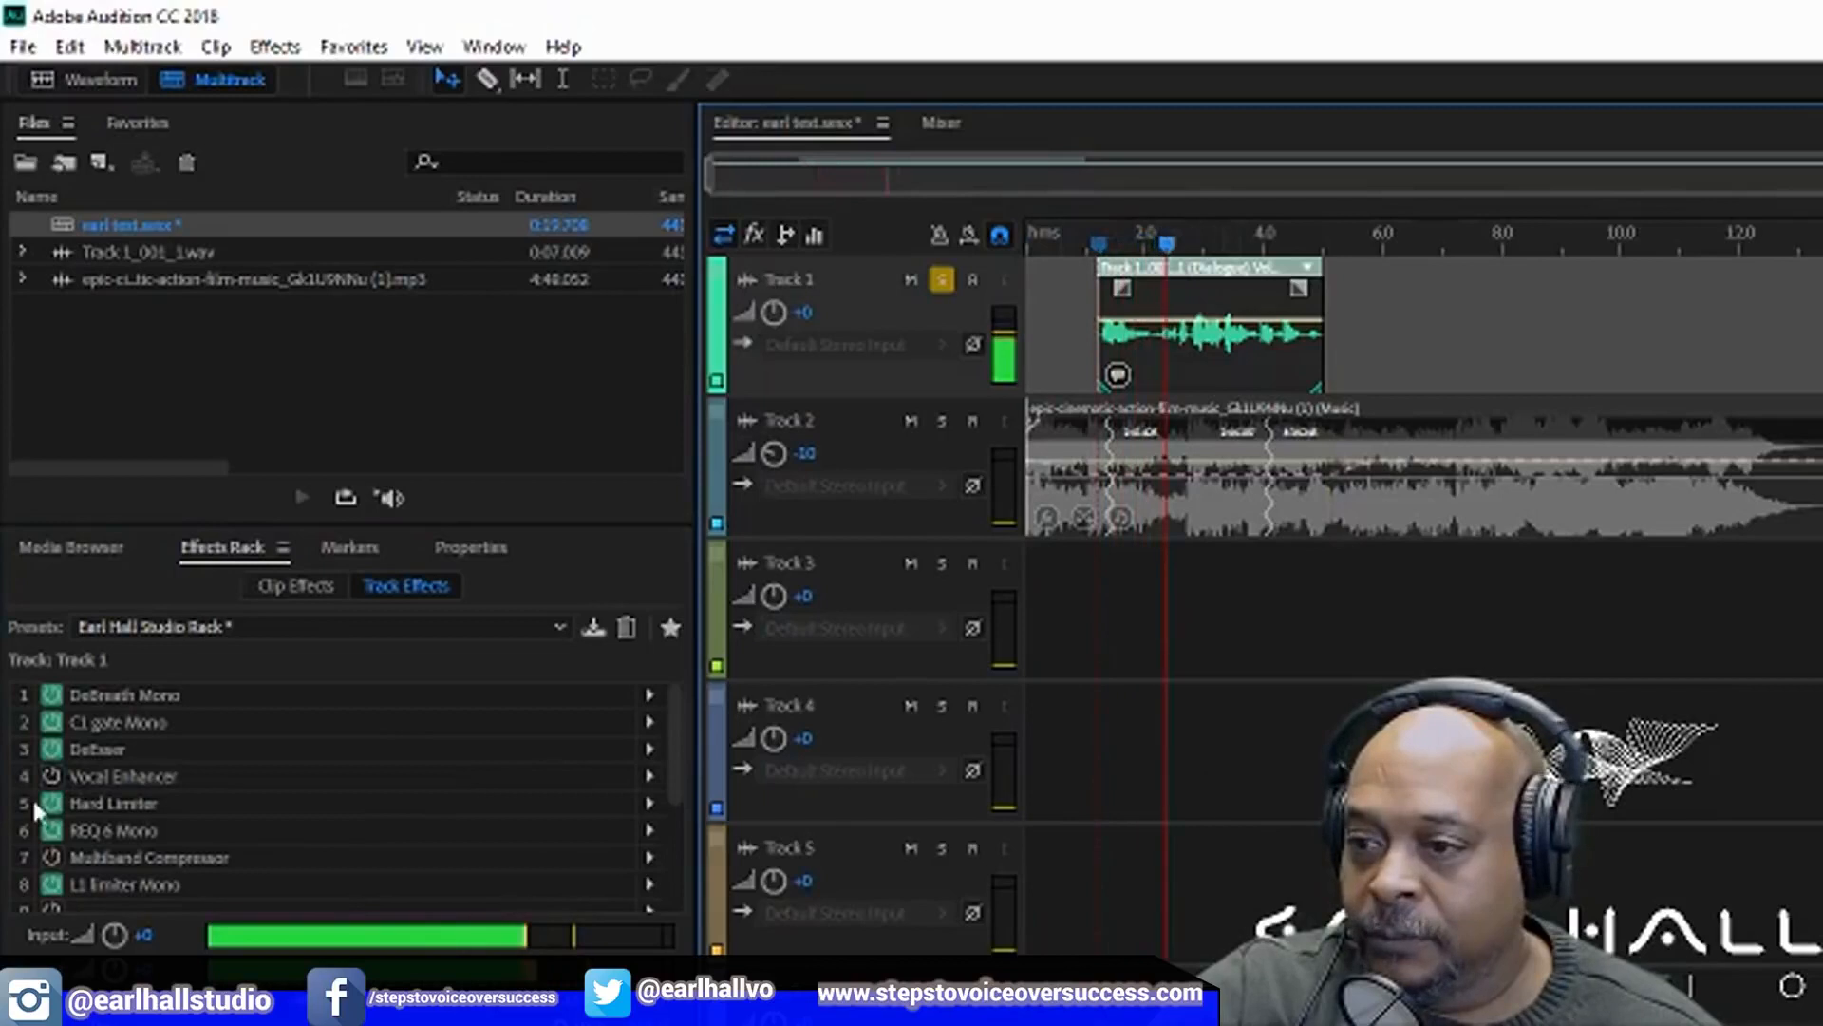
left_click(53, 776)
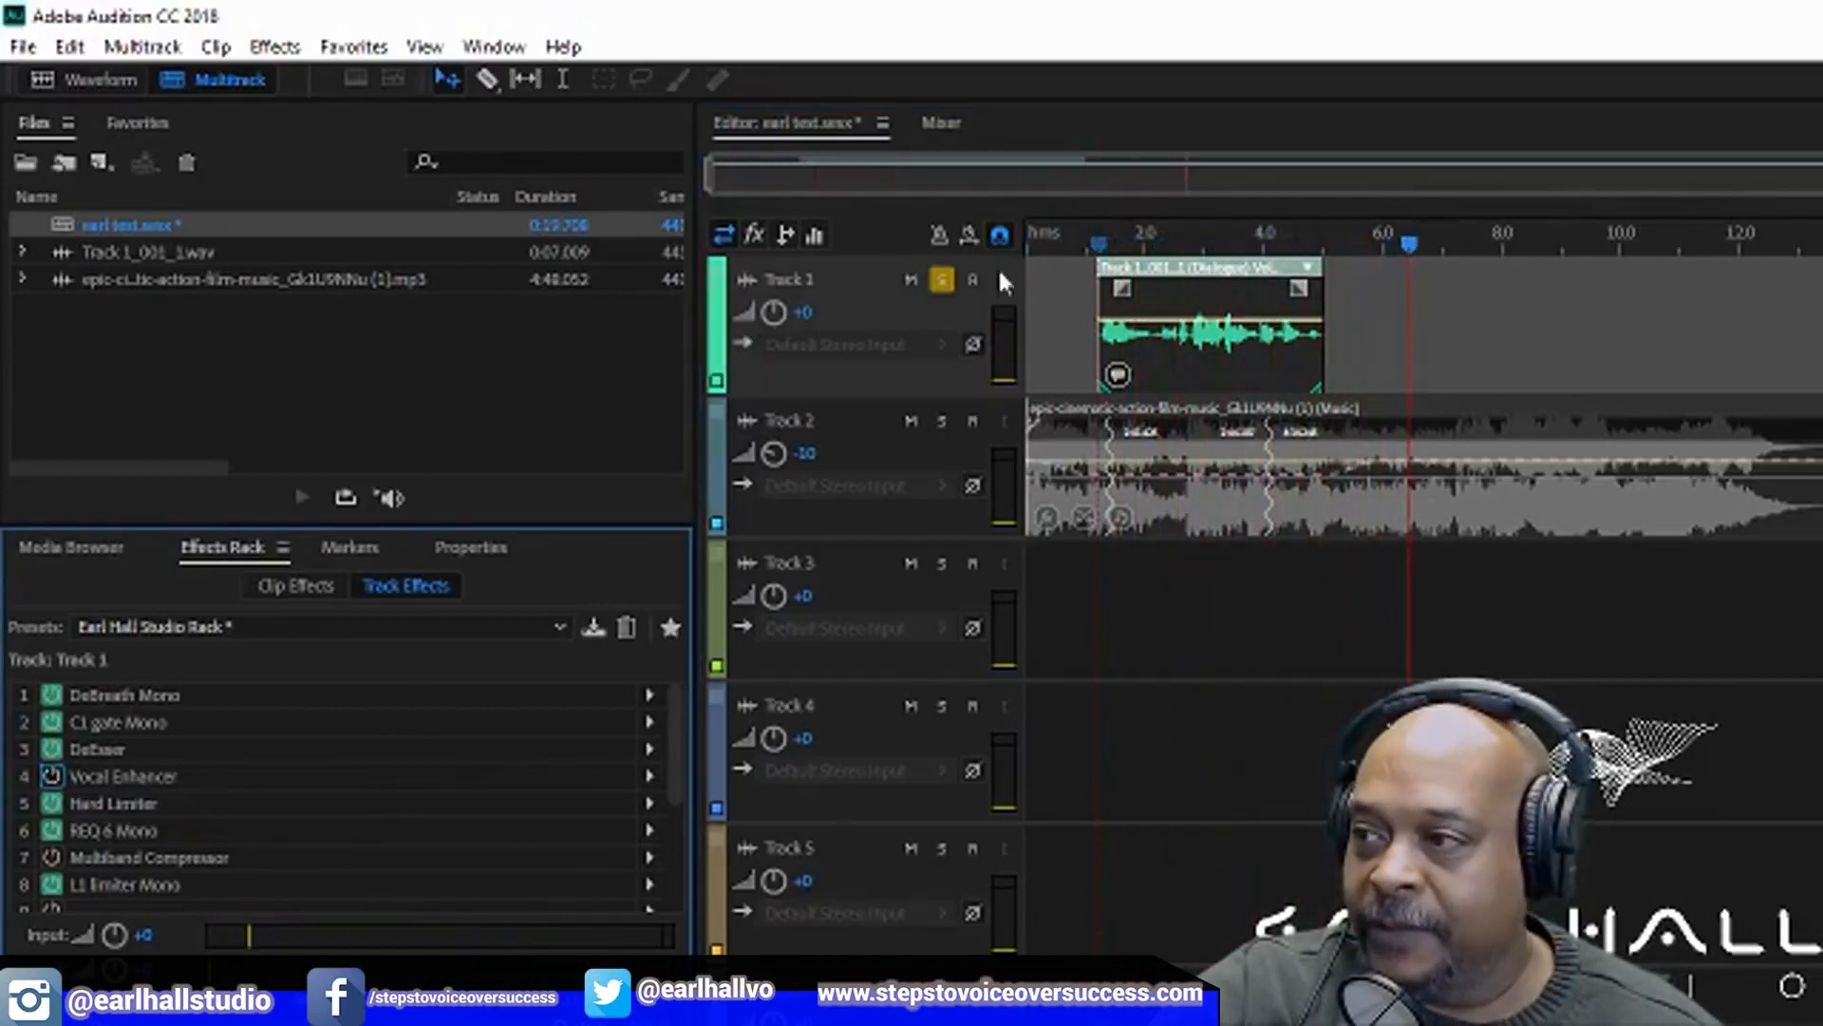
Replay the voice section twice more, toggling the Vocal Enhancer and leaving it active
left_click(1072, 239)
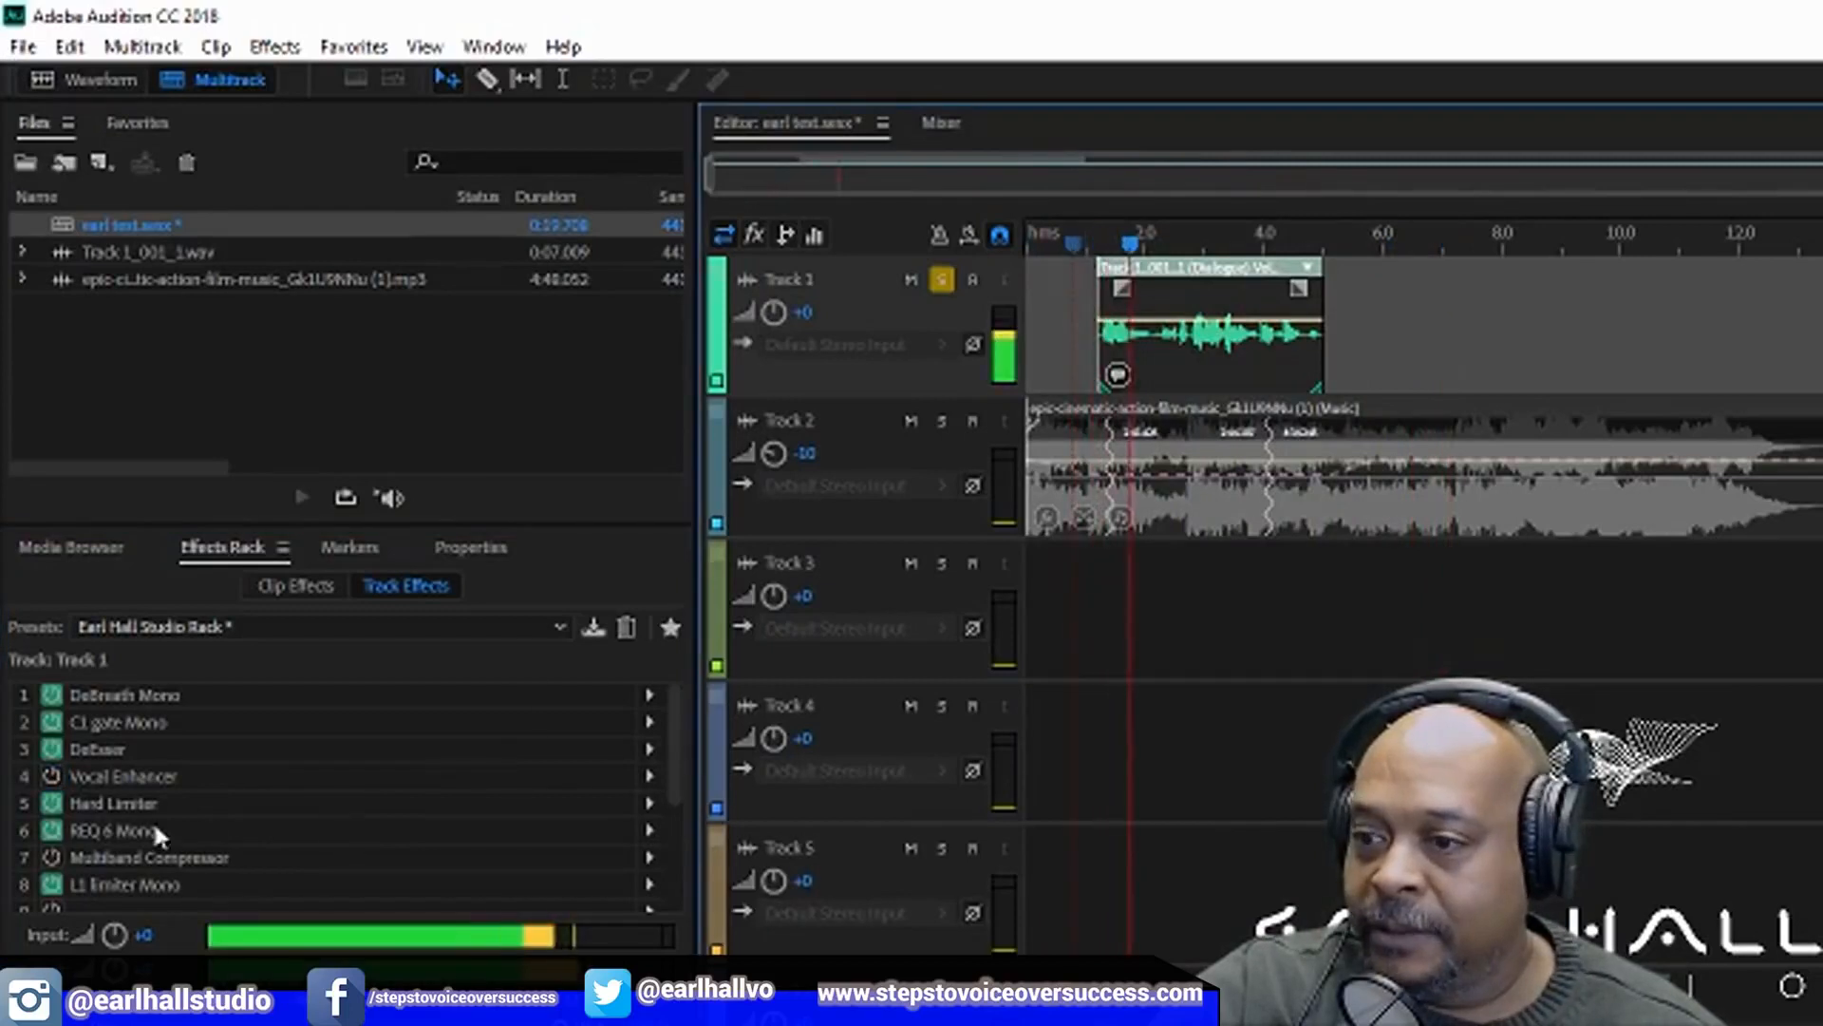
left_click(53, 776)
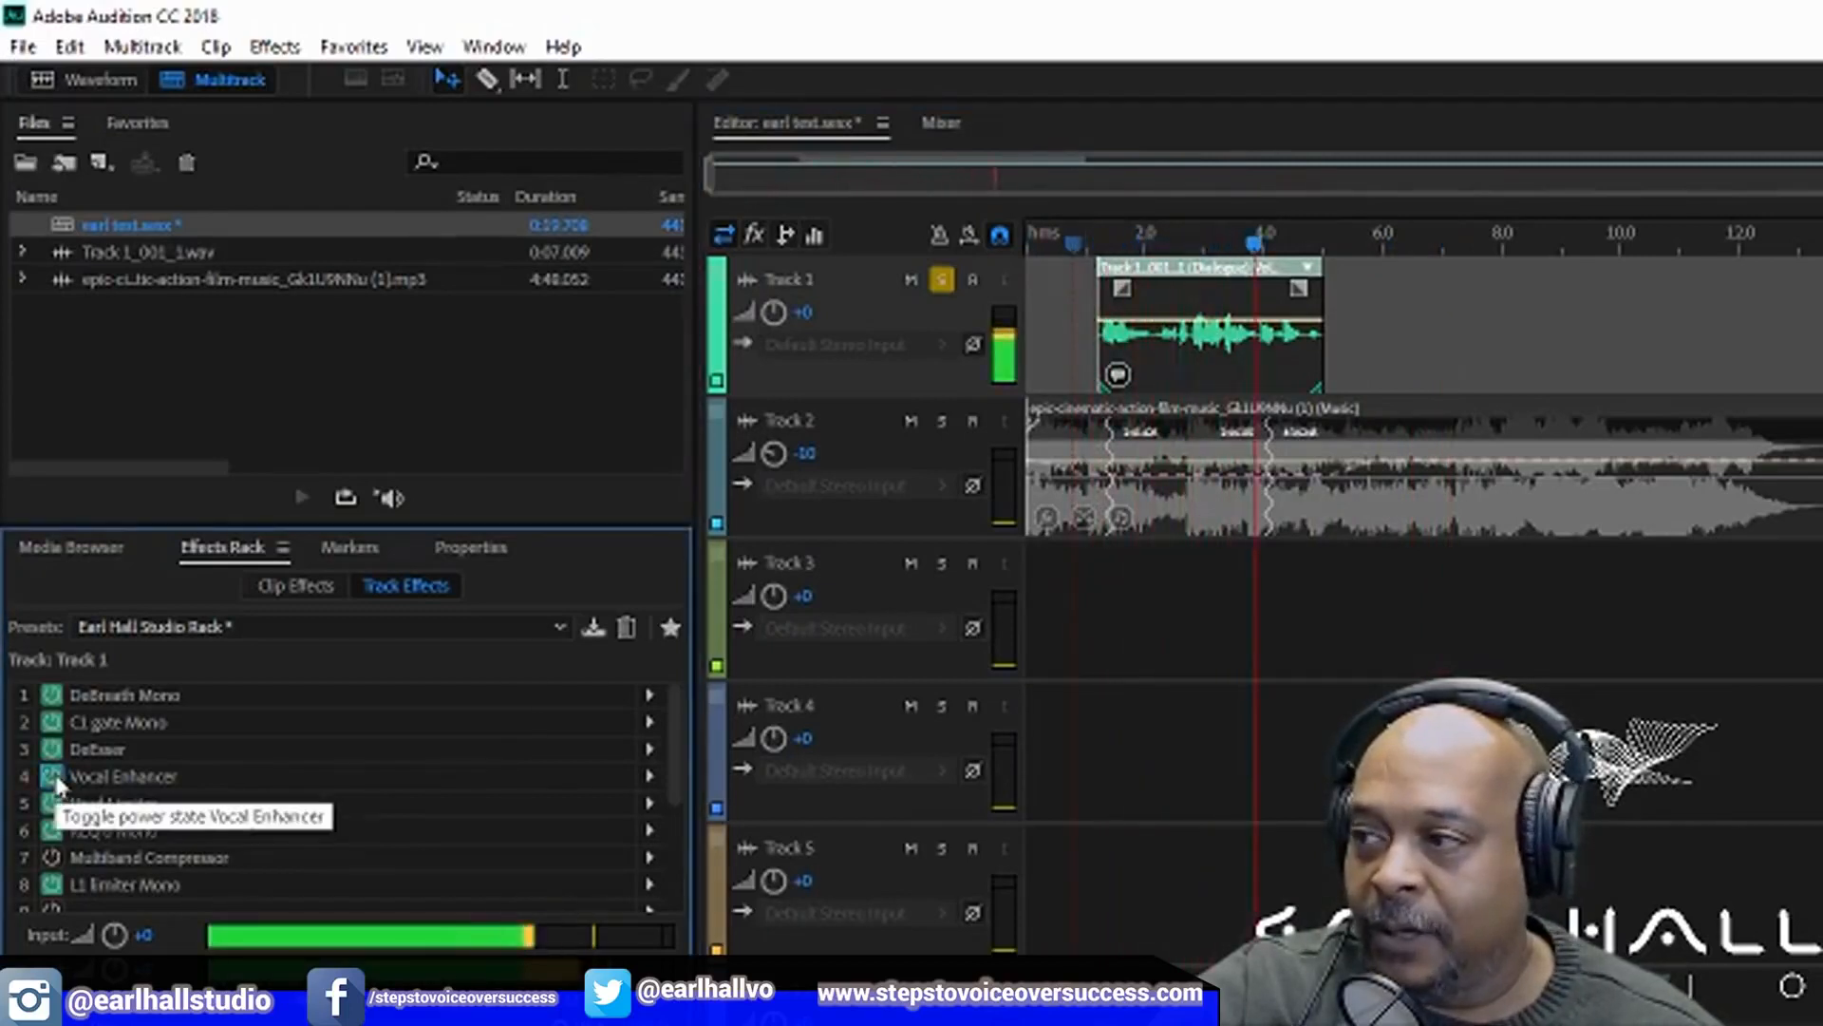
left_click(1076, 238)
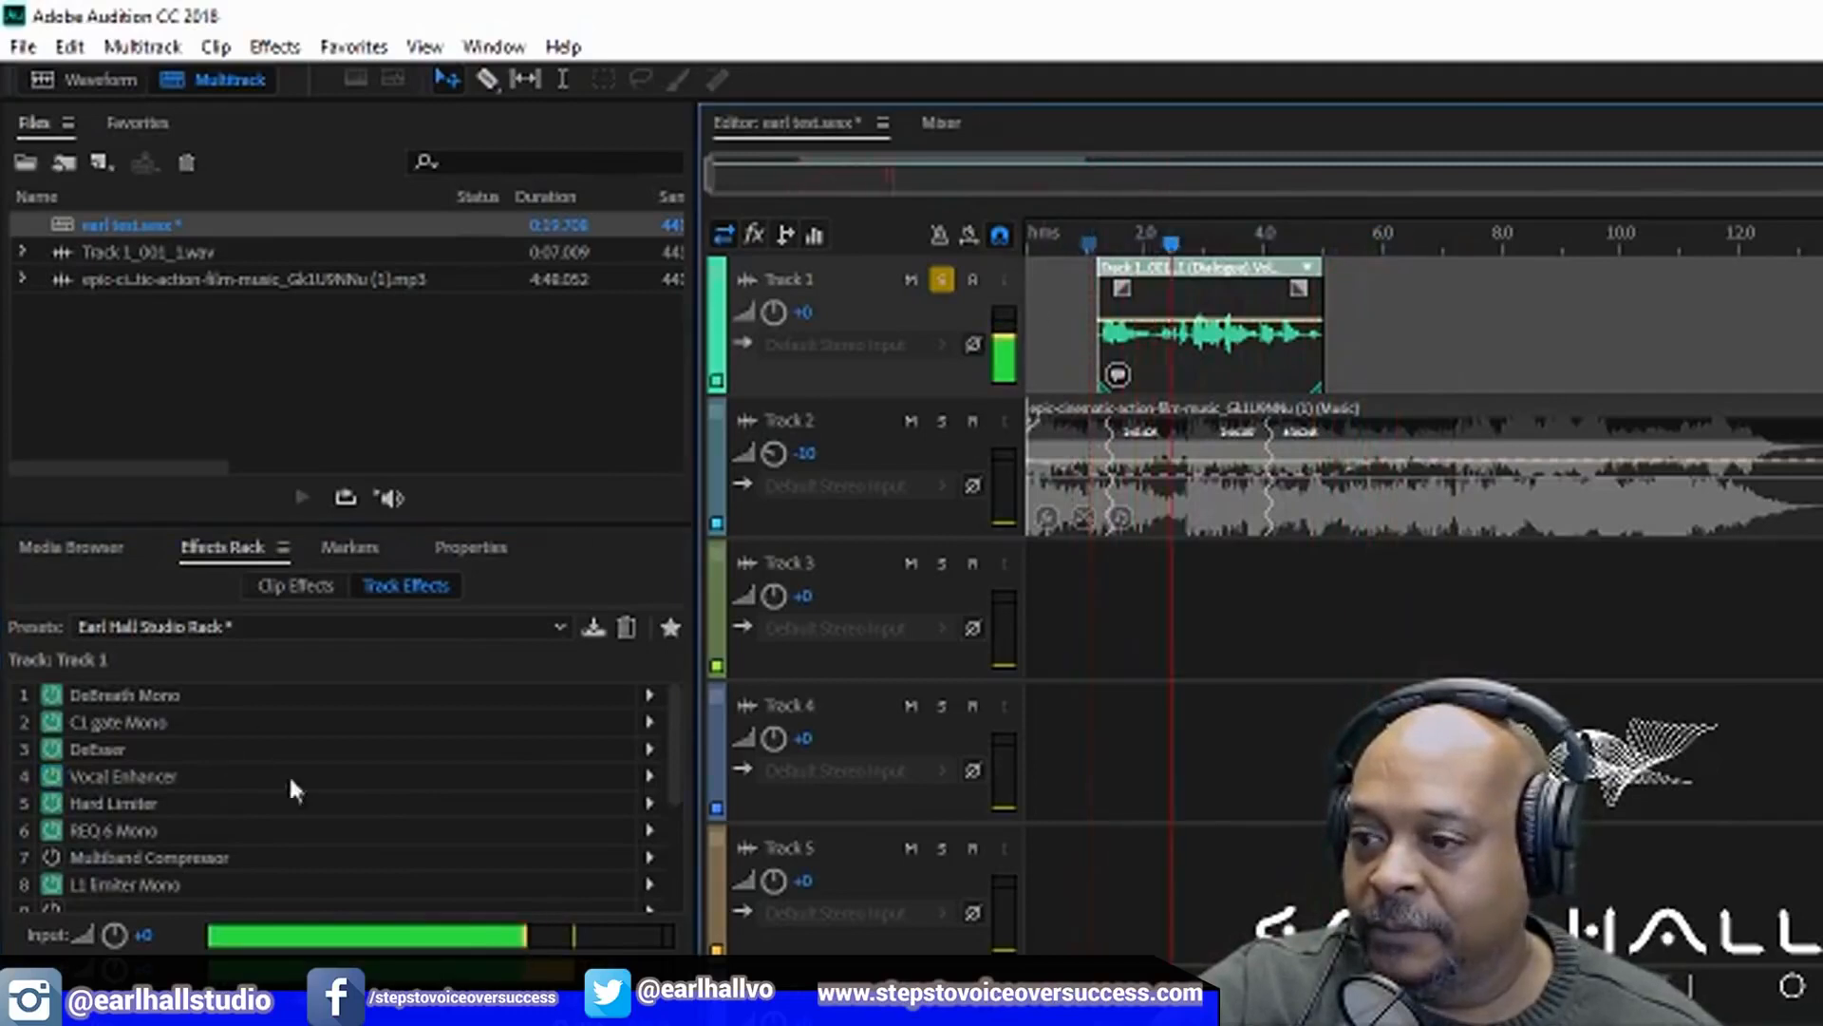
left_click(52, 776)
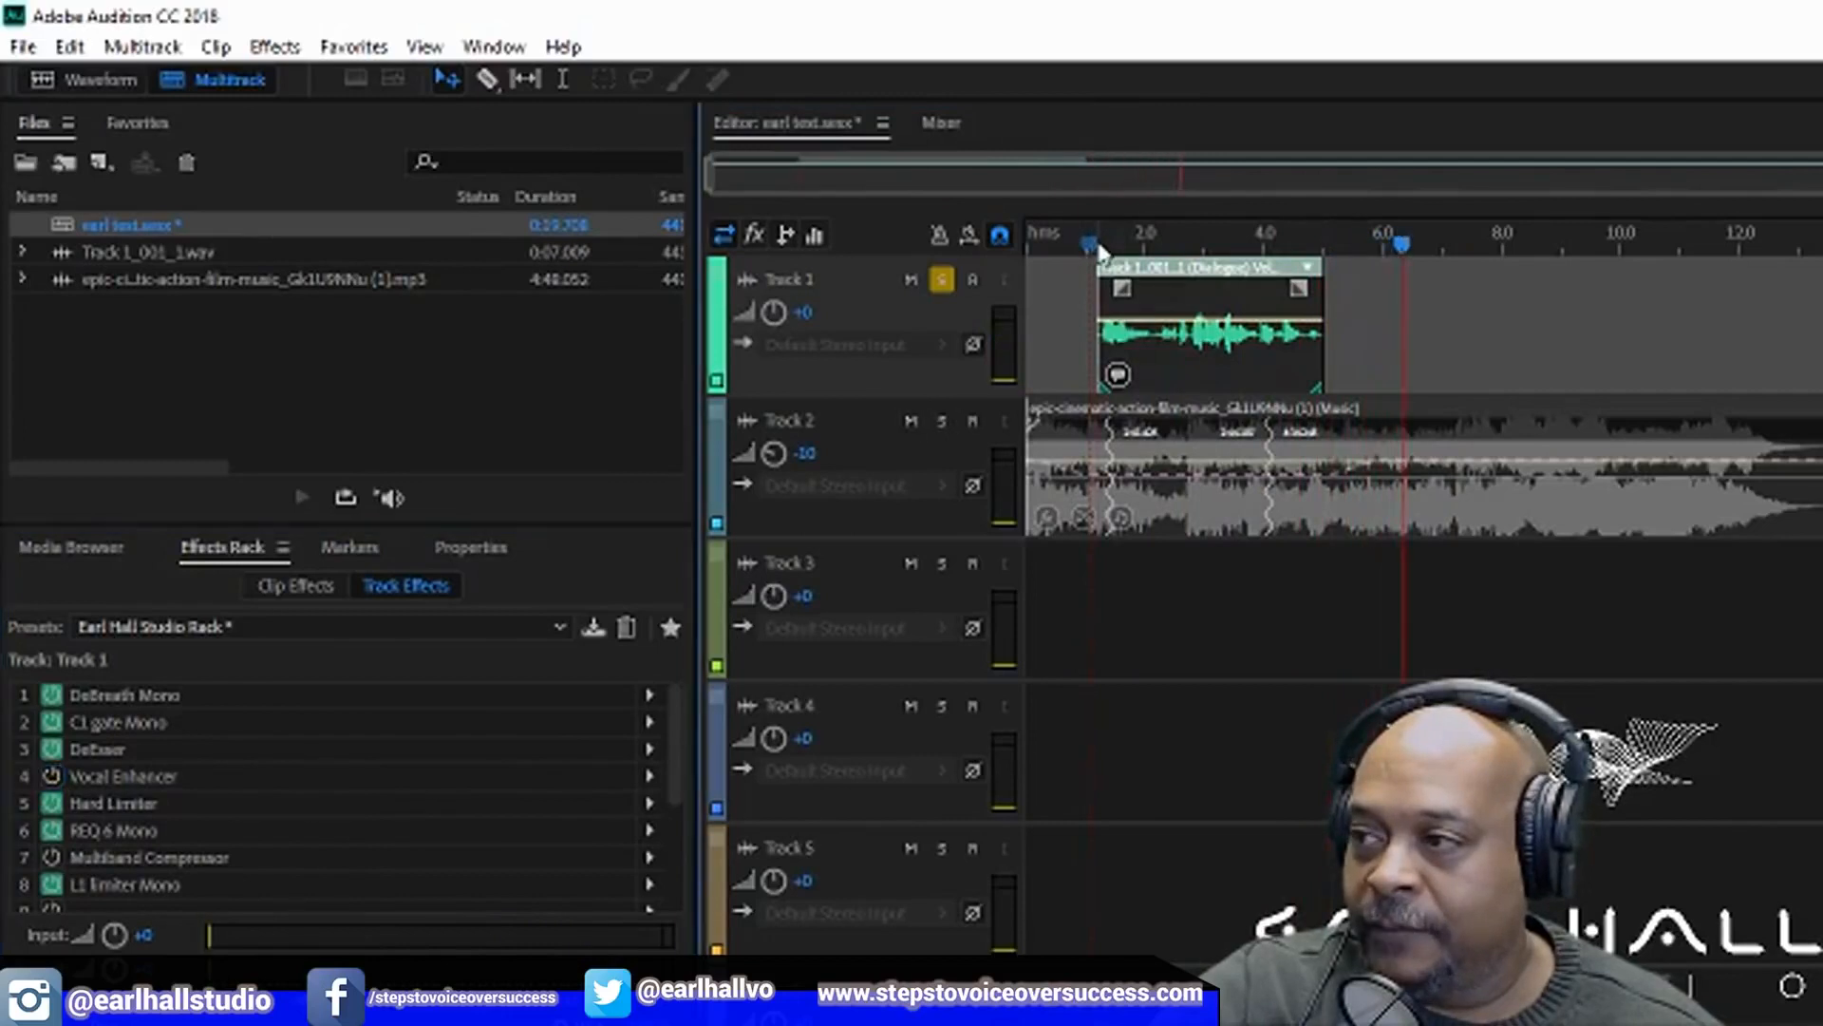
left_click(1099, 245)
left_click(52, 775)
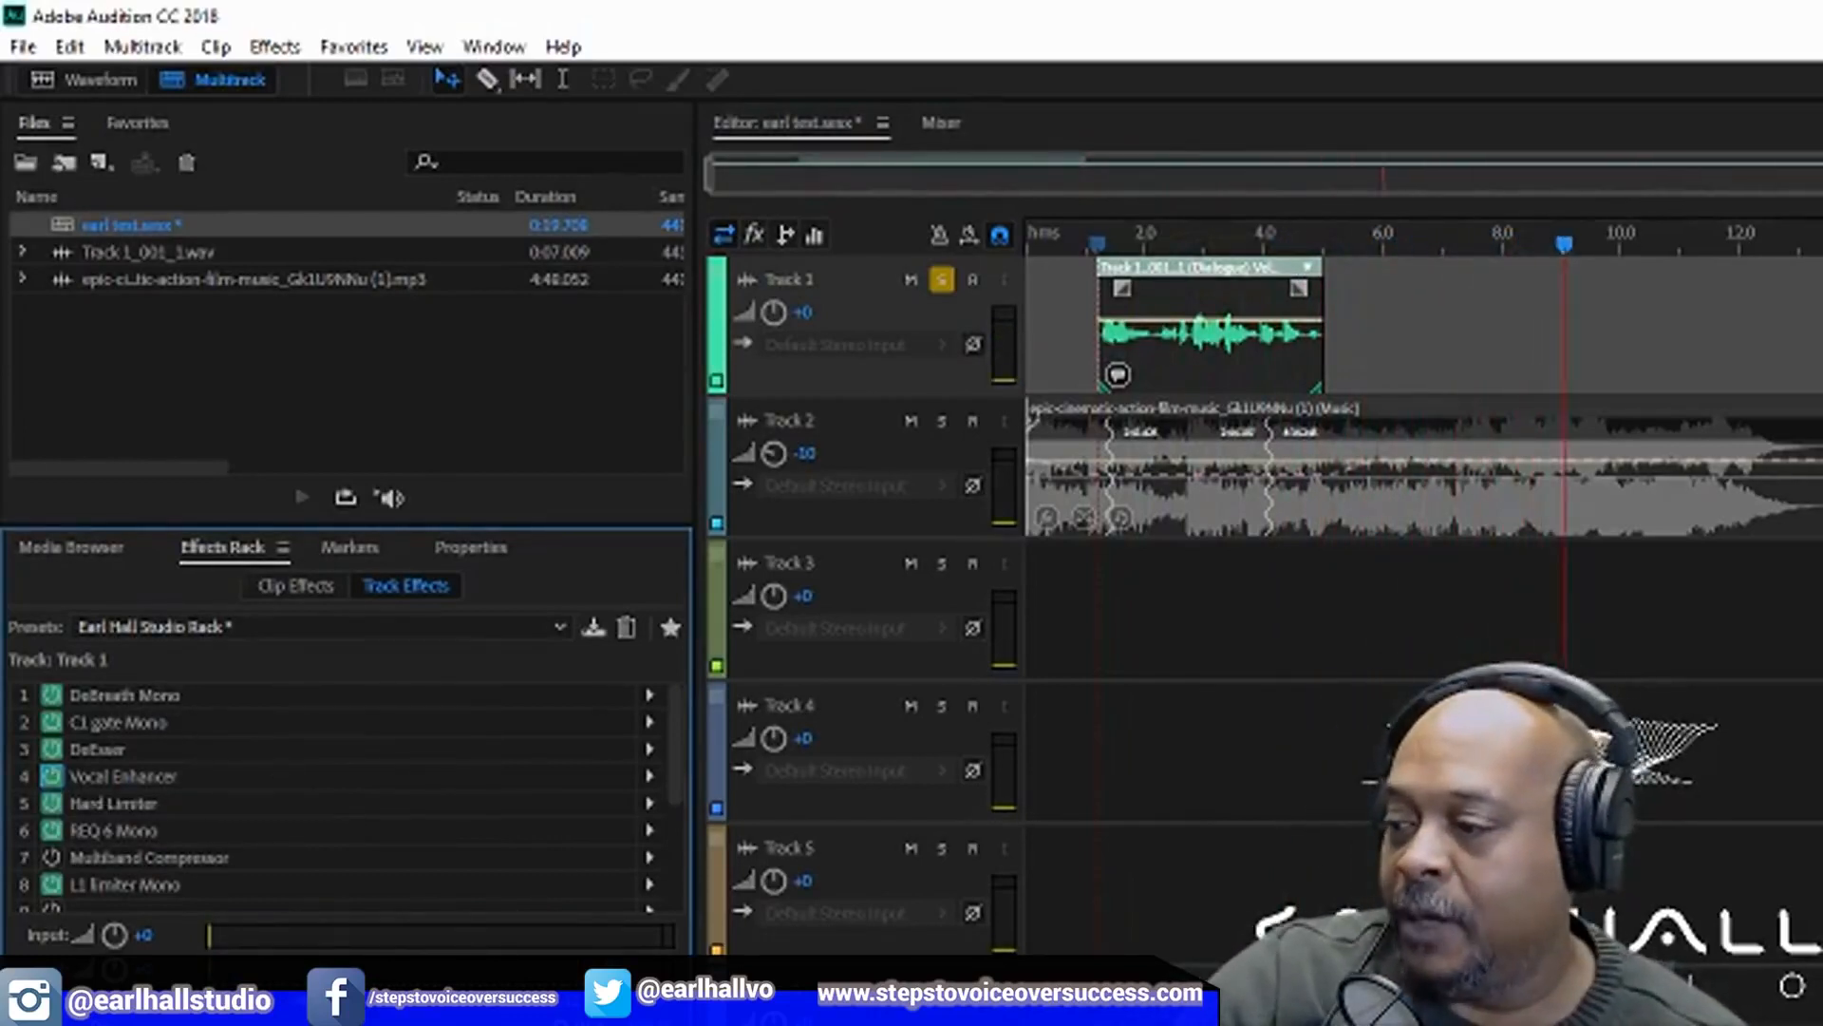
Stop playback and review the Vocal Enhancer settings without changing its preset
key("space")
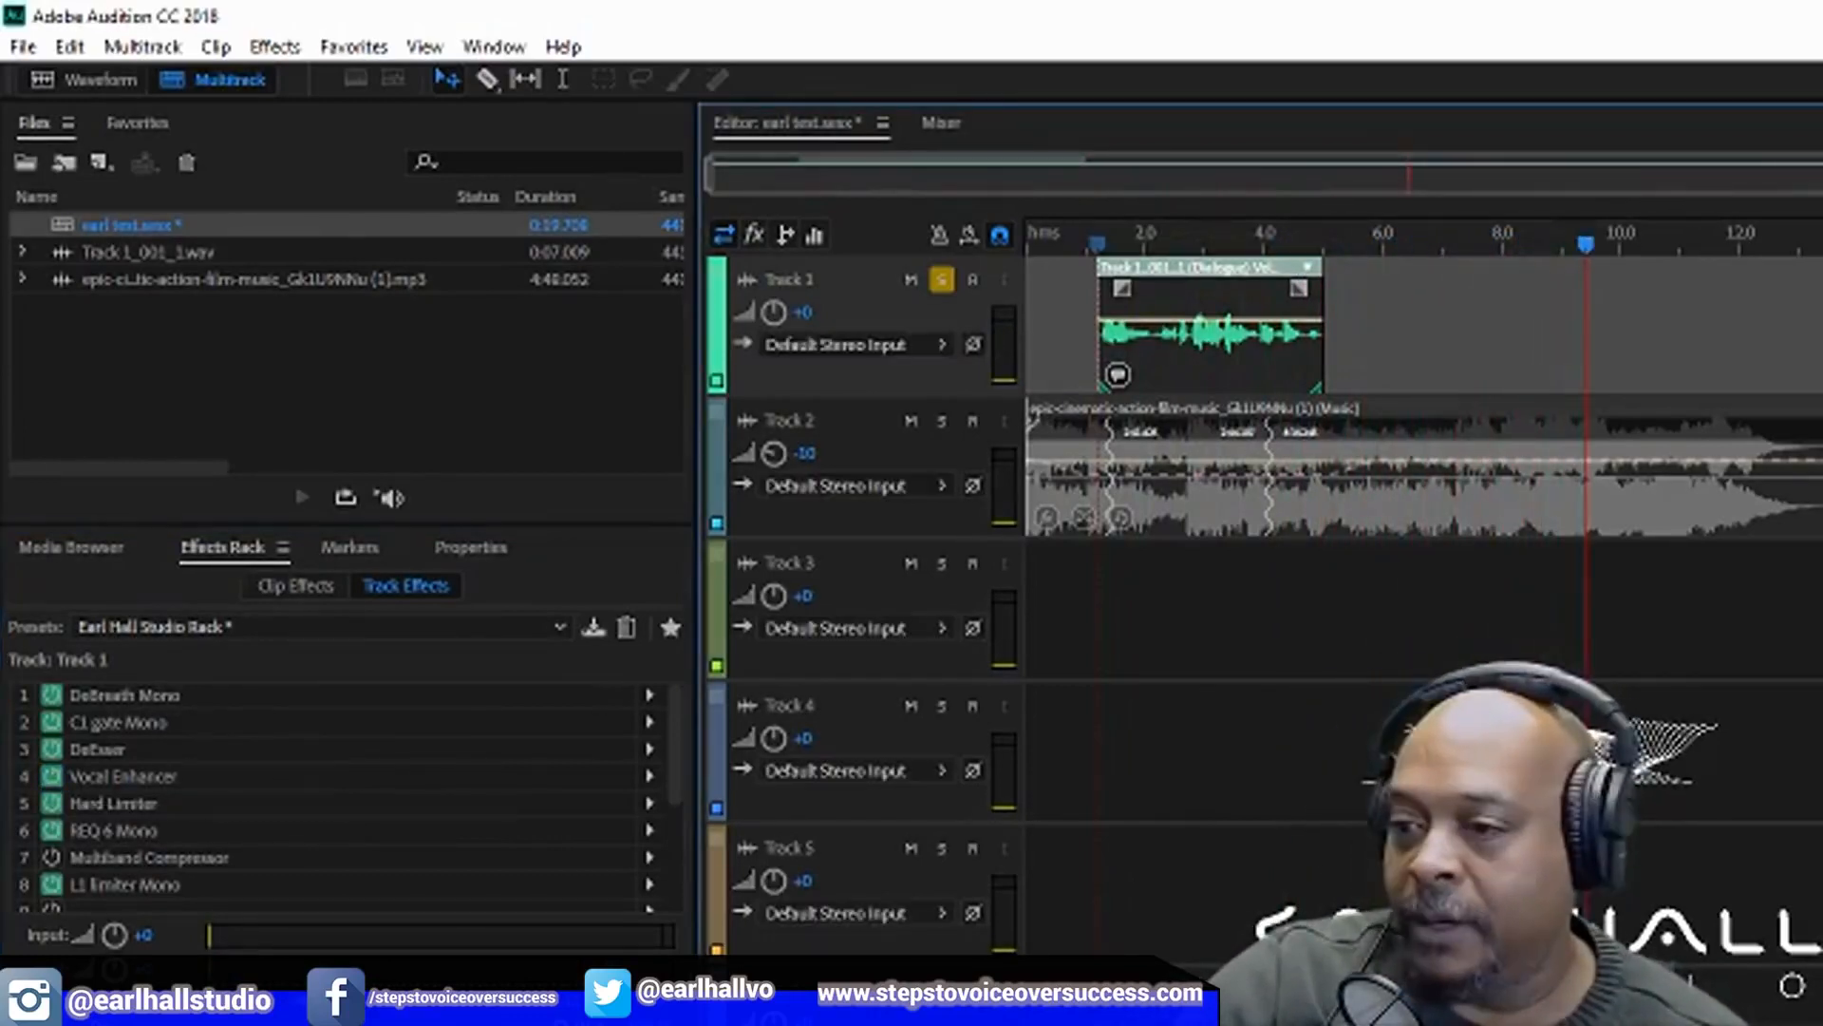
double_click(139, 774)
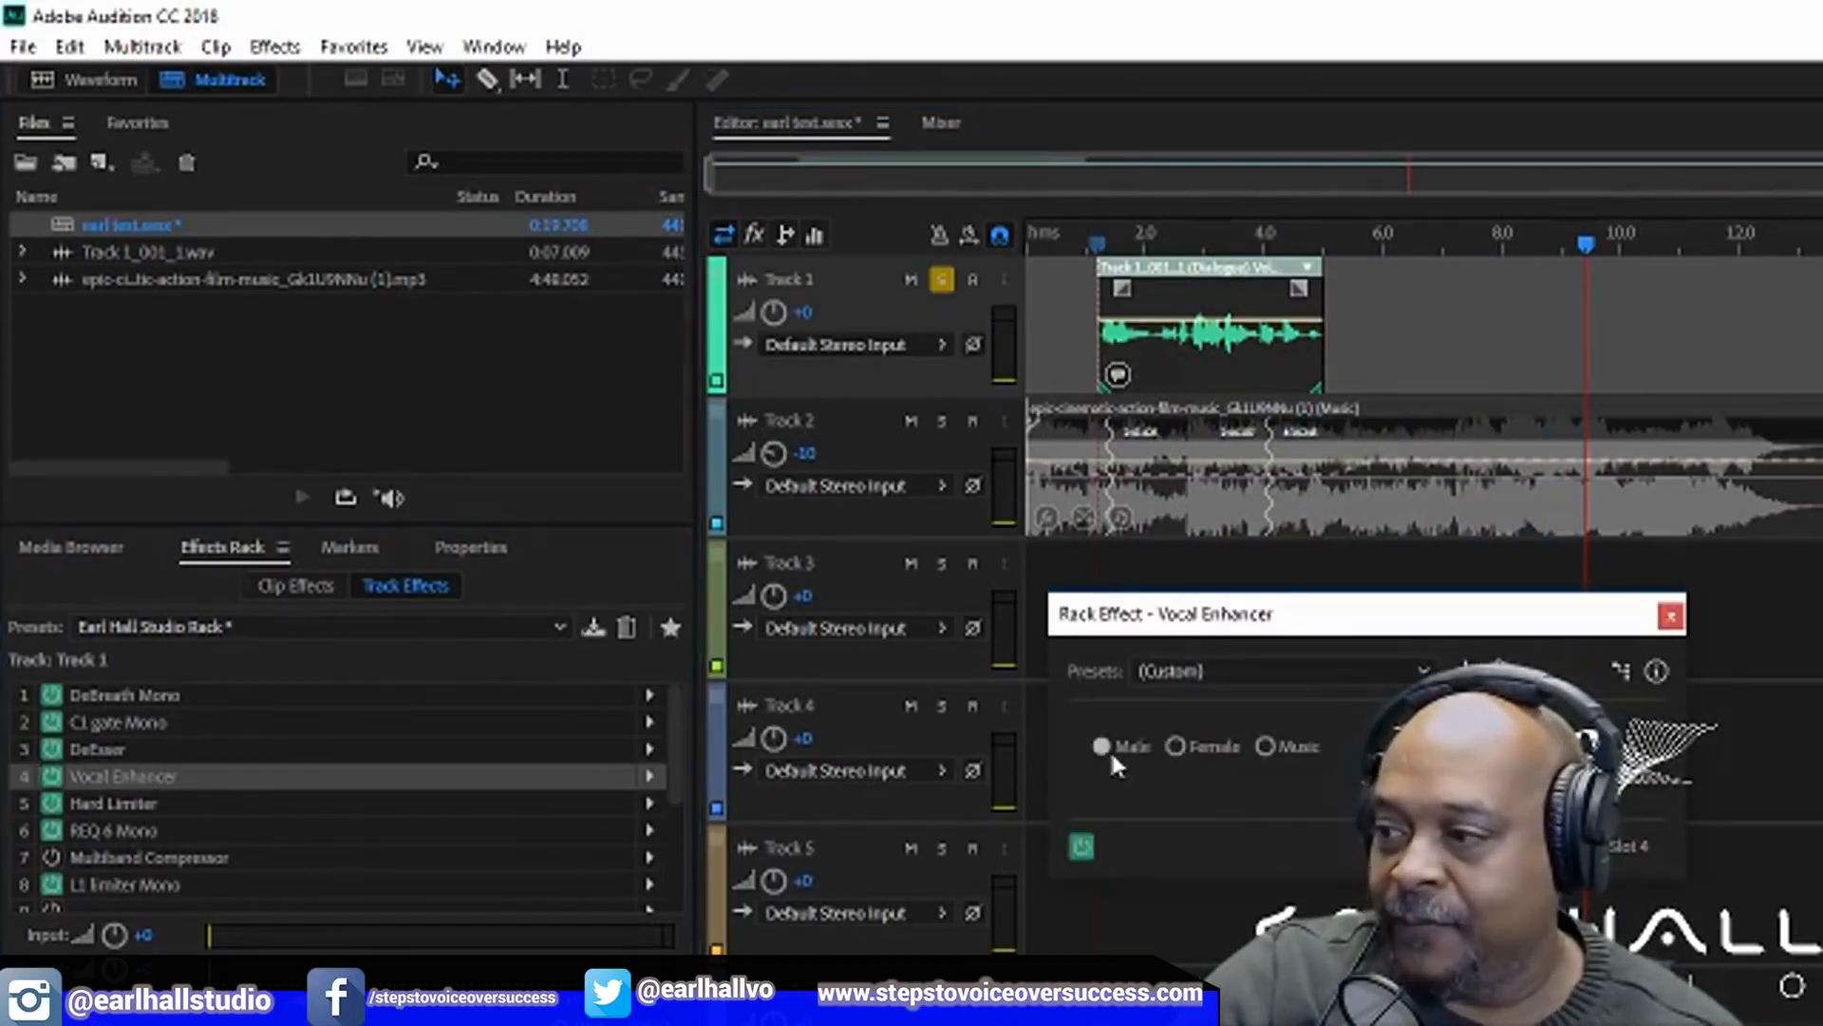
left_click(1377, 663)
left_click(1379, 669)
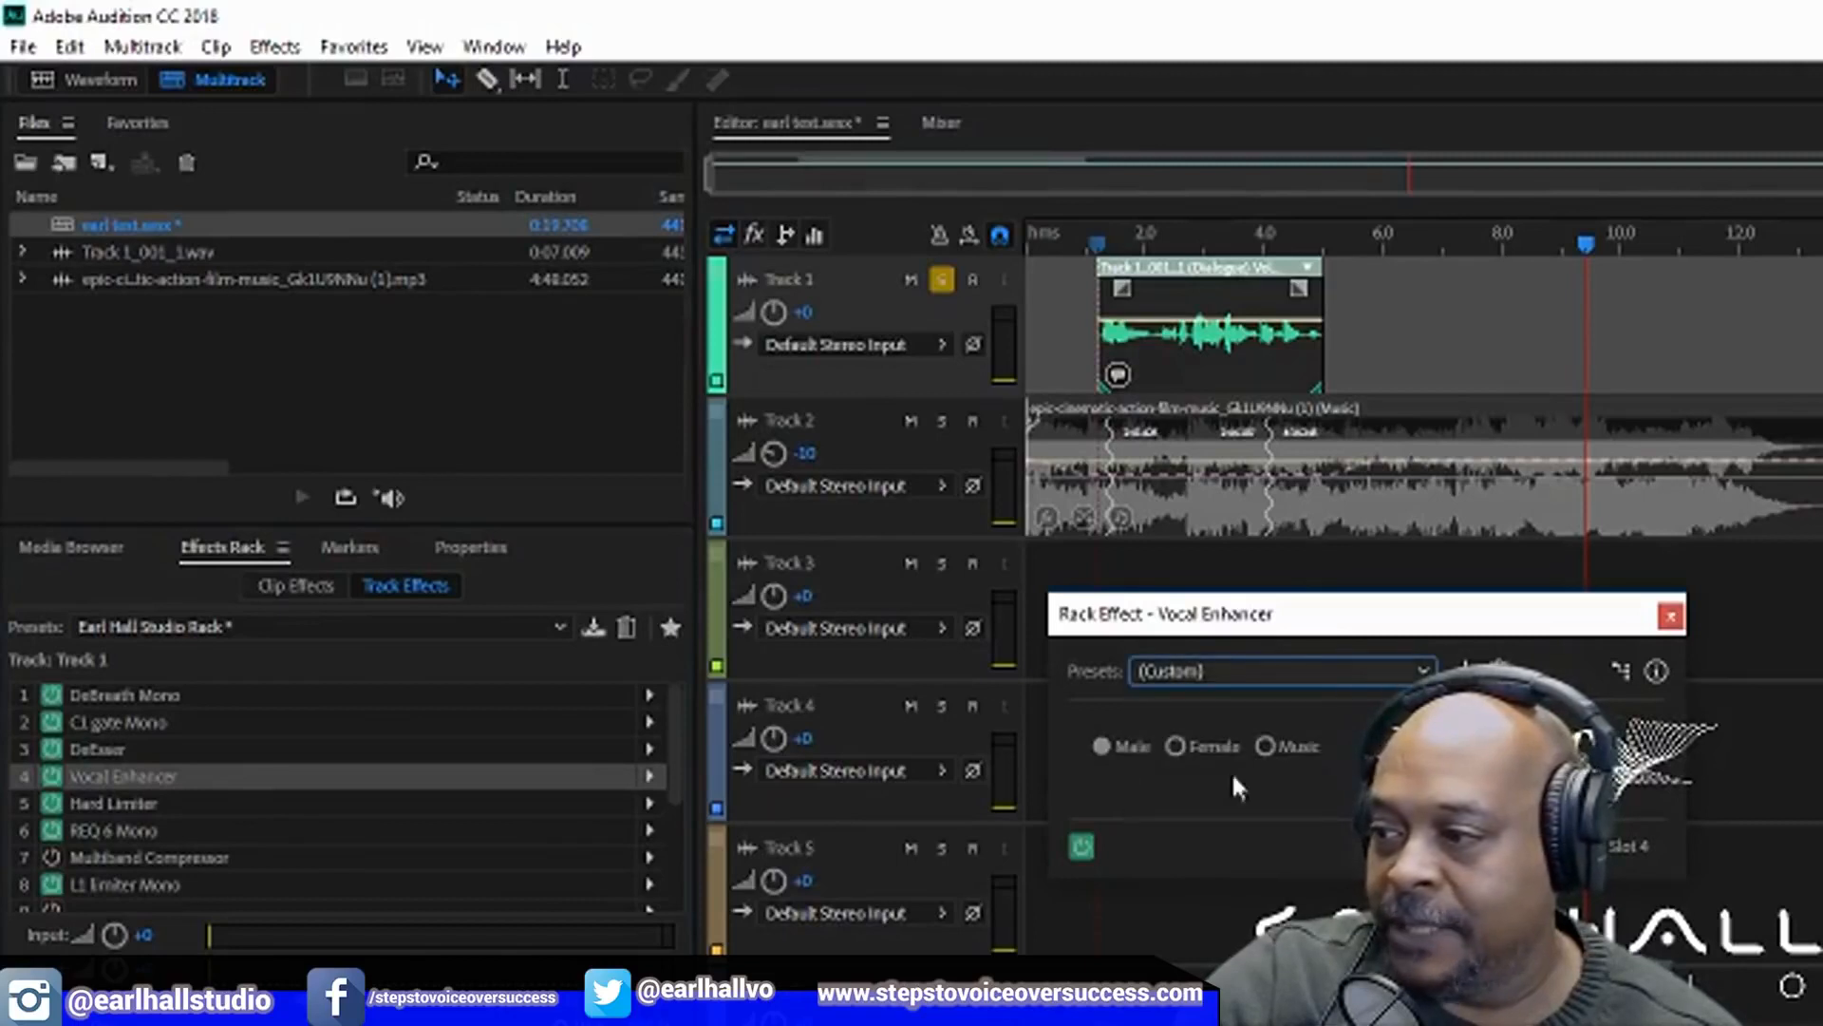
left_click(1668, 620)
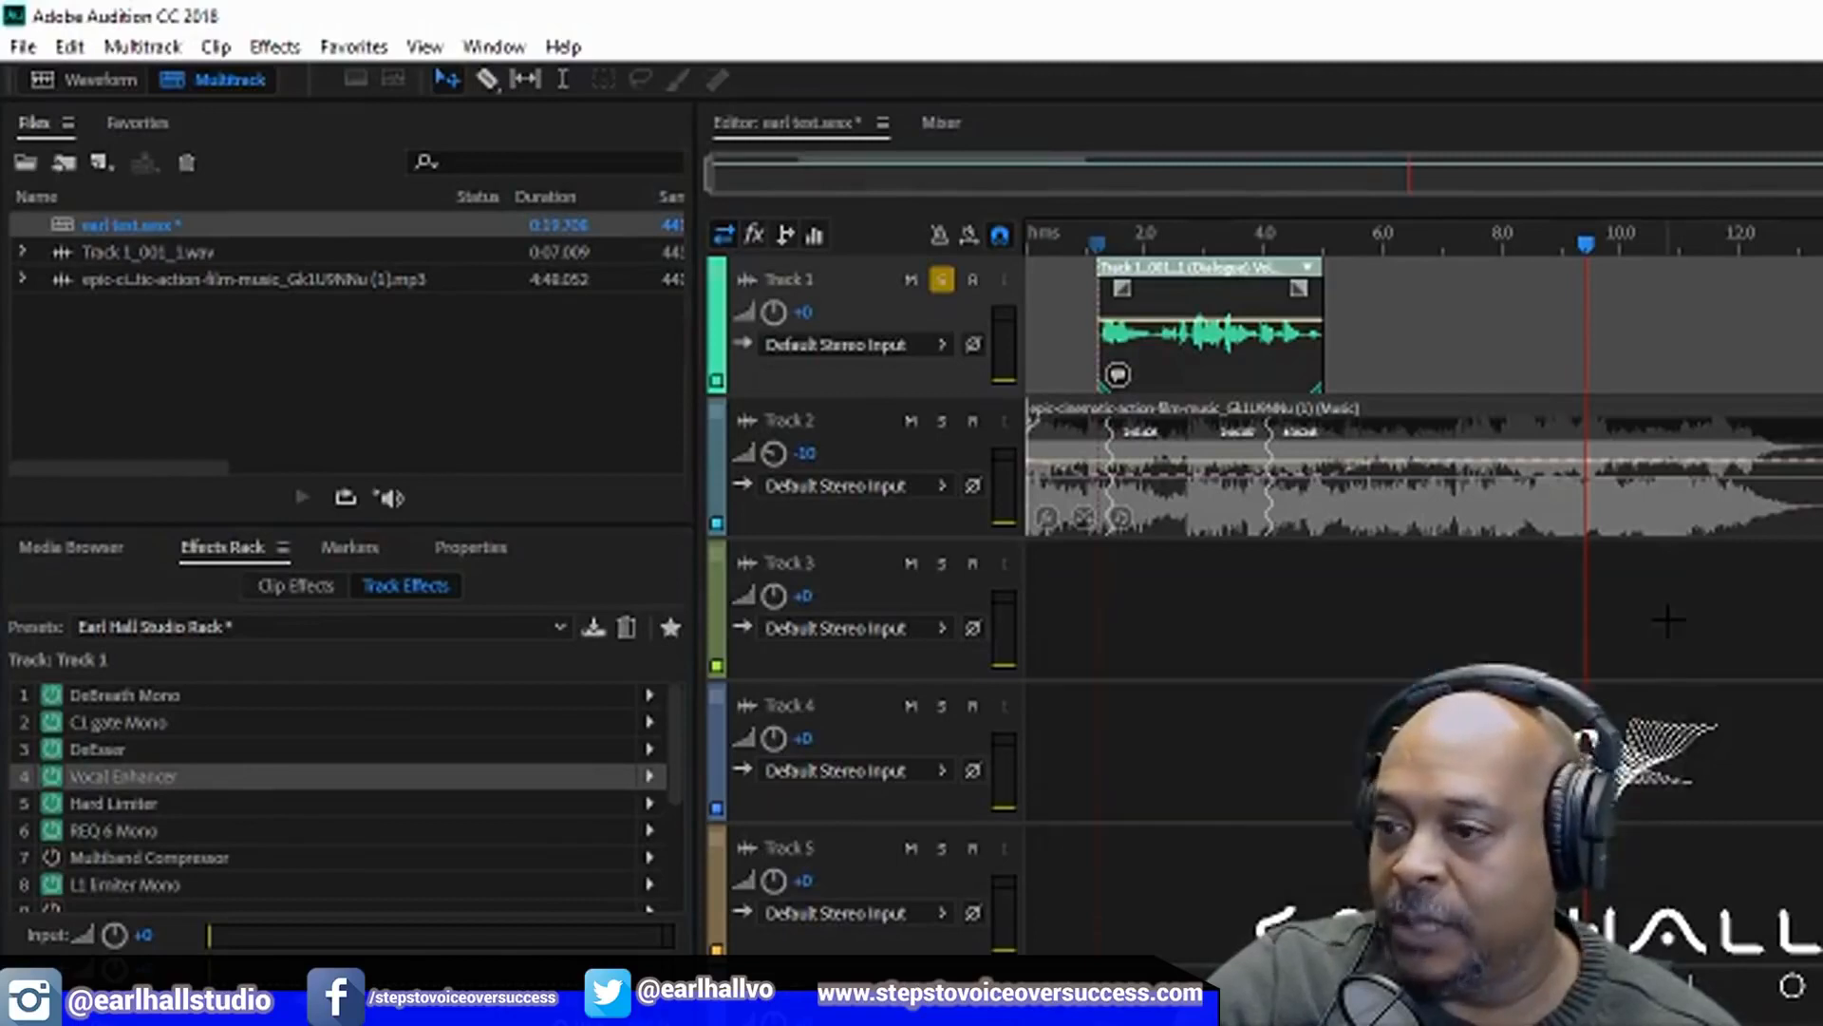
Apply the Limit to -3dB preset to Track 1's Hard Limiter, then return the playhead to the start
double_click(150, 803)
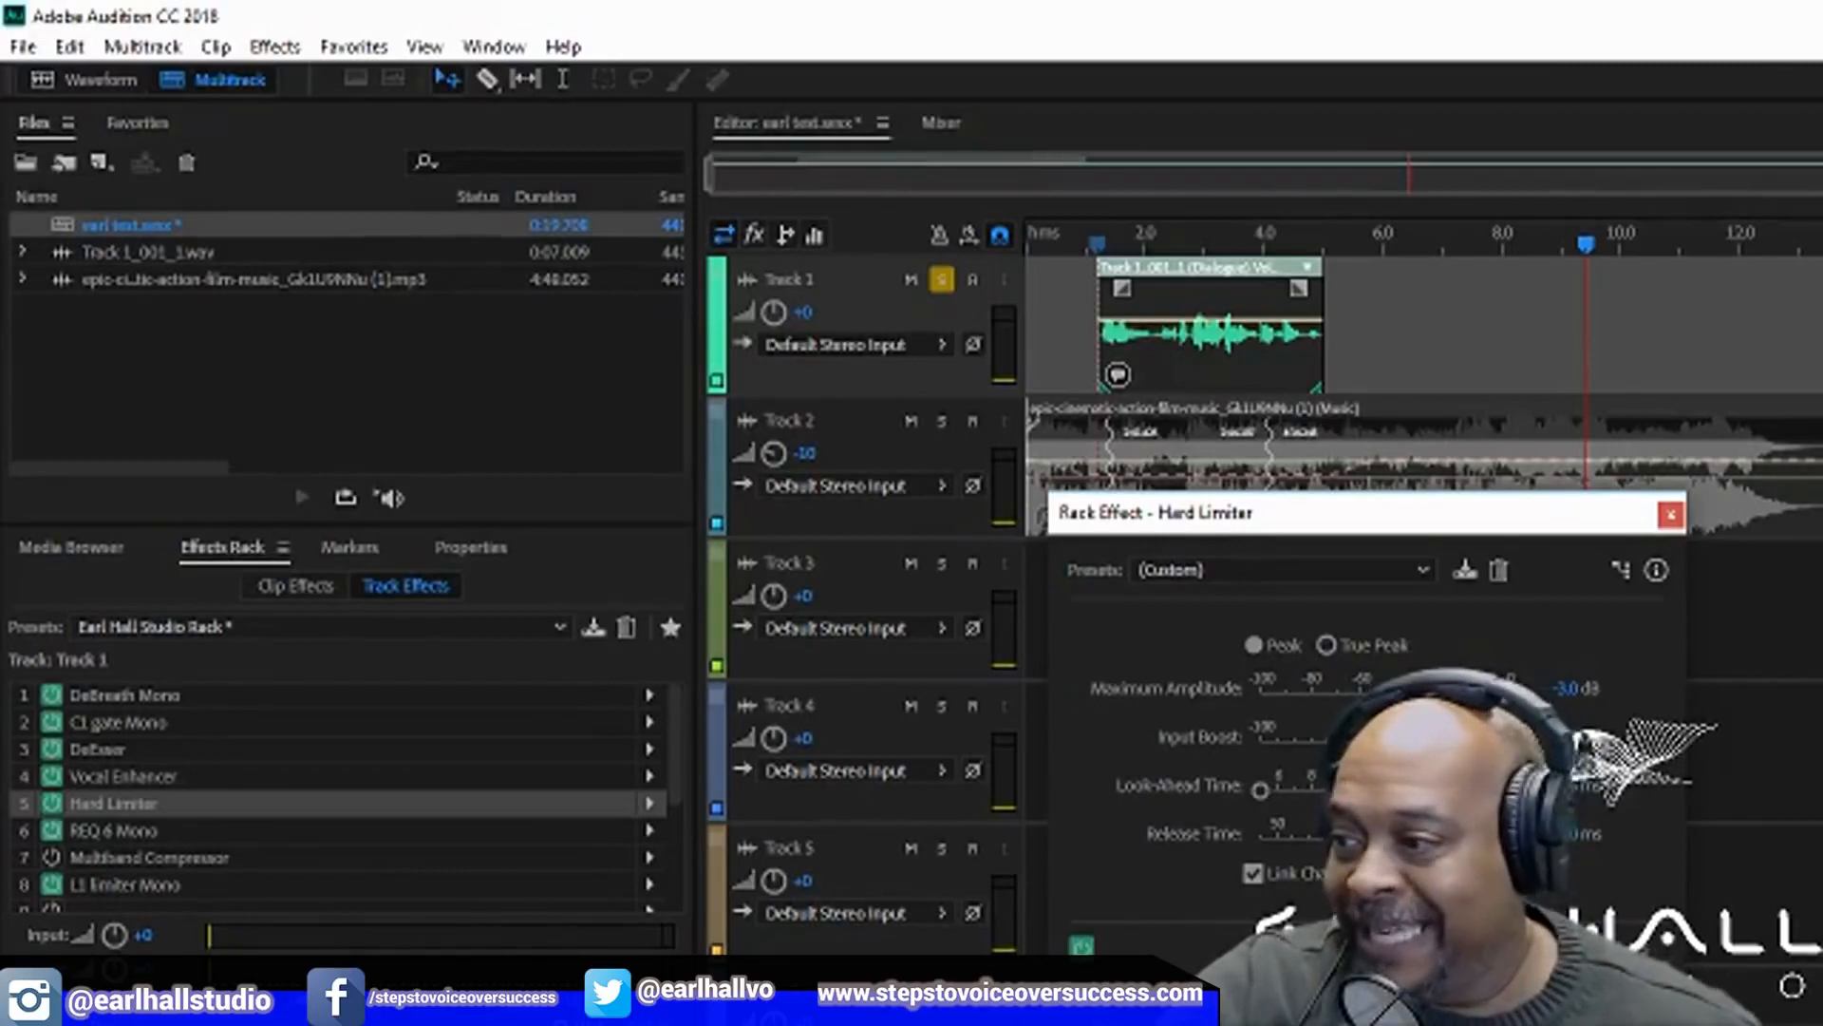
left_click(1423, 571)
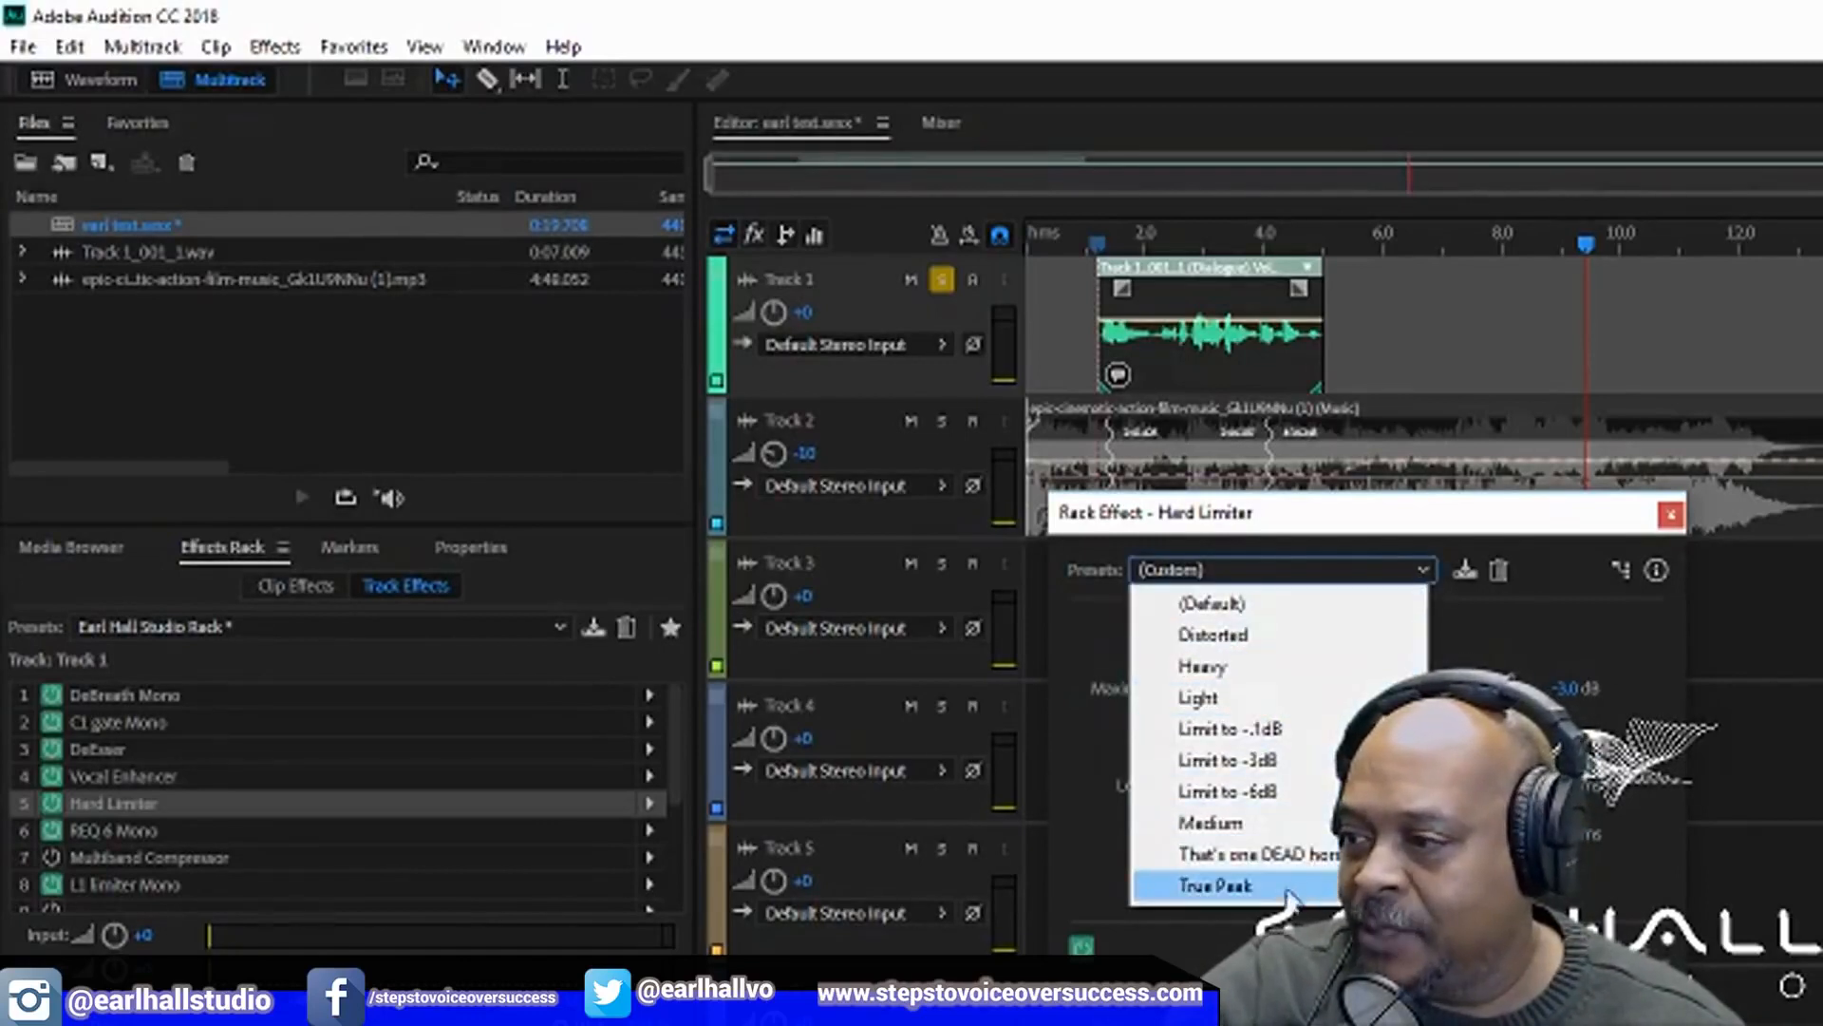
left_click(1228, 764)
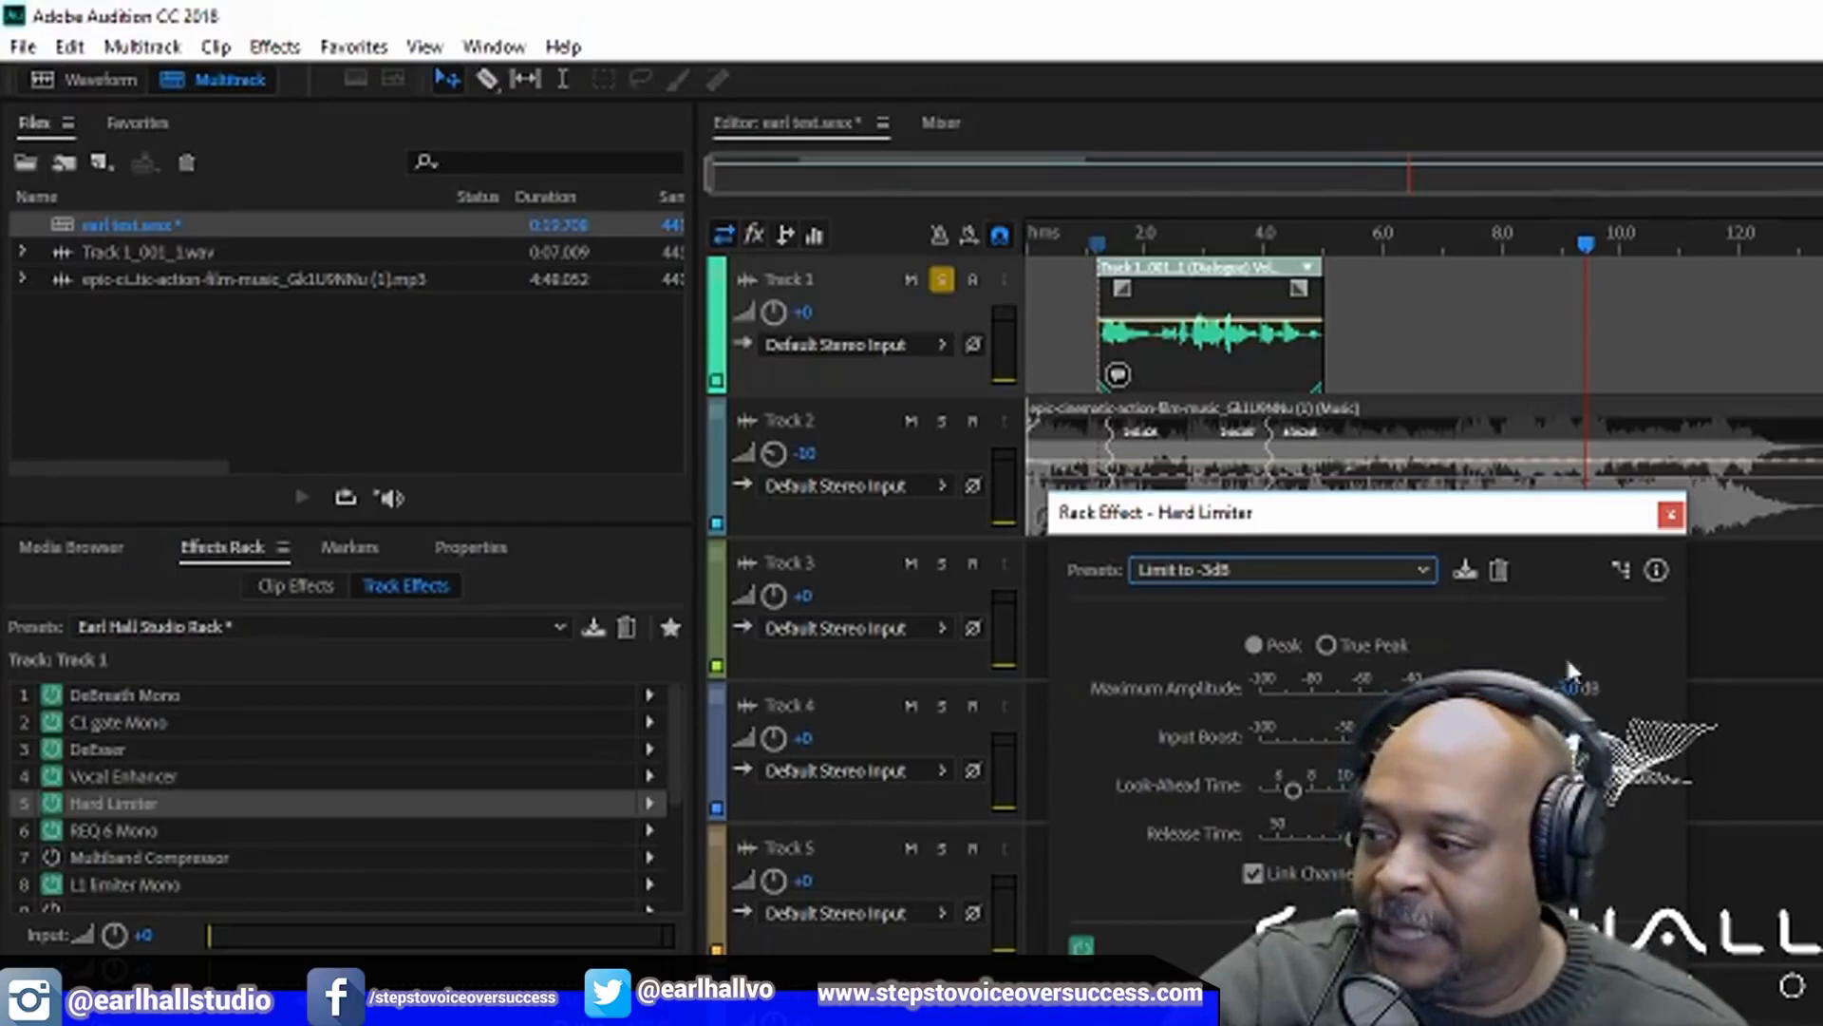
left_click(1669, 517)
left_click(1036, 235)
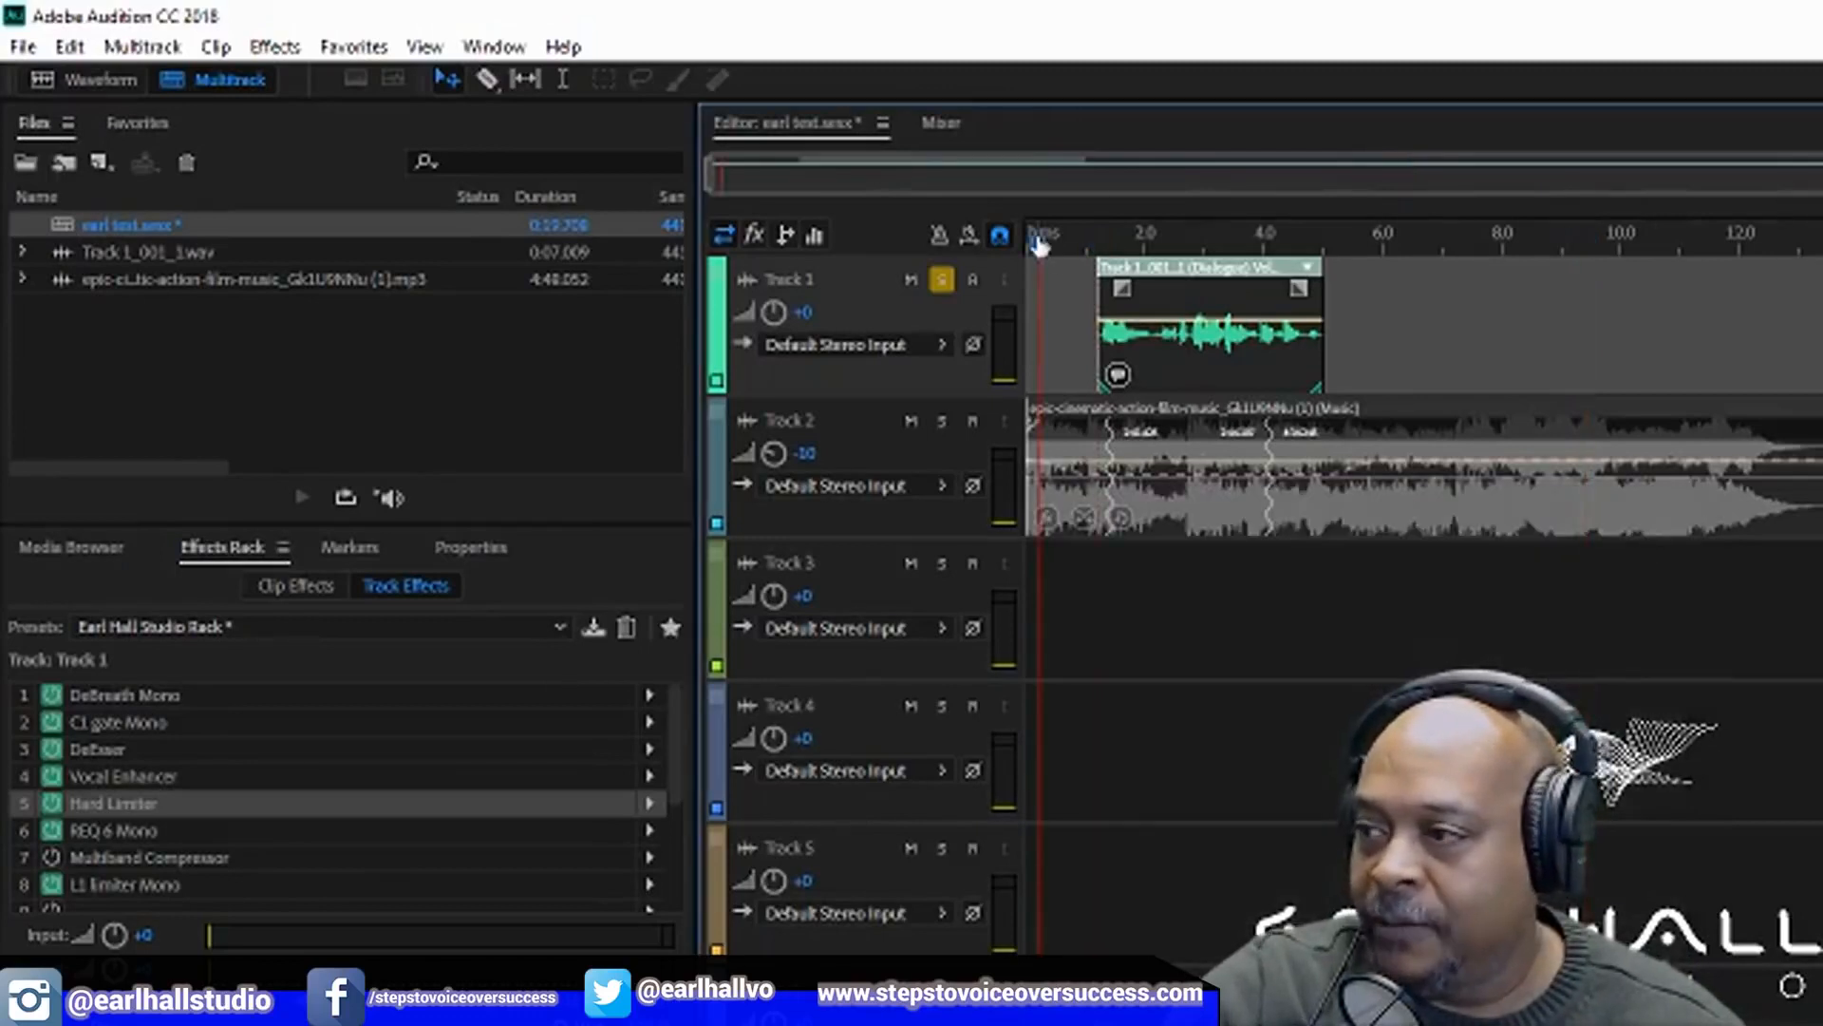
left_click_drag(1036, 243, 1018, 241)
left_click(1006, 238)
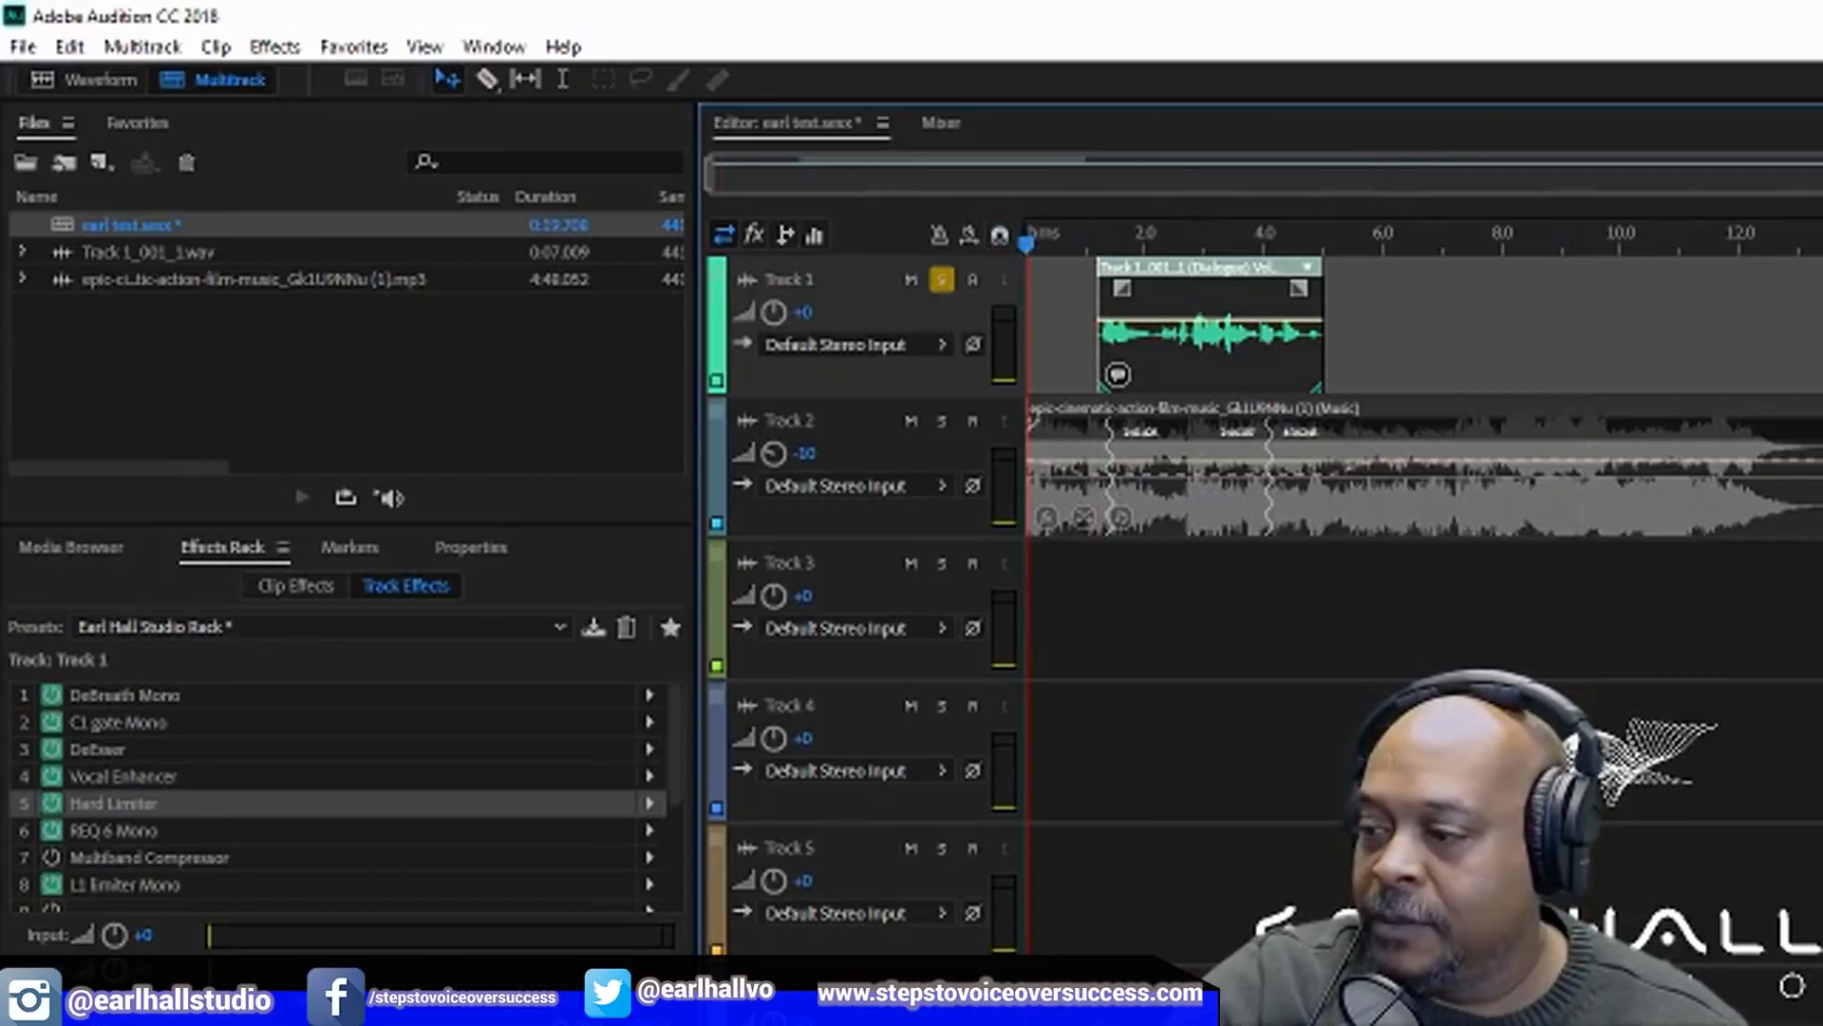
key("space")
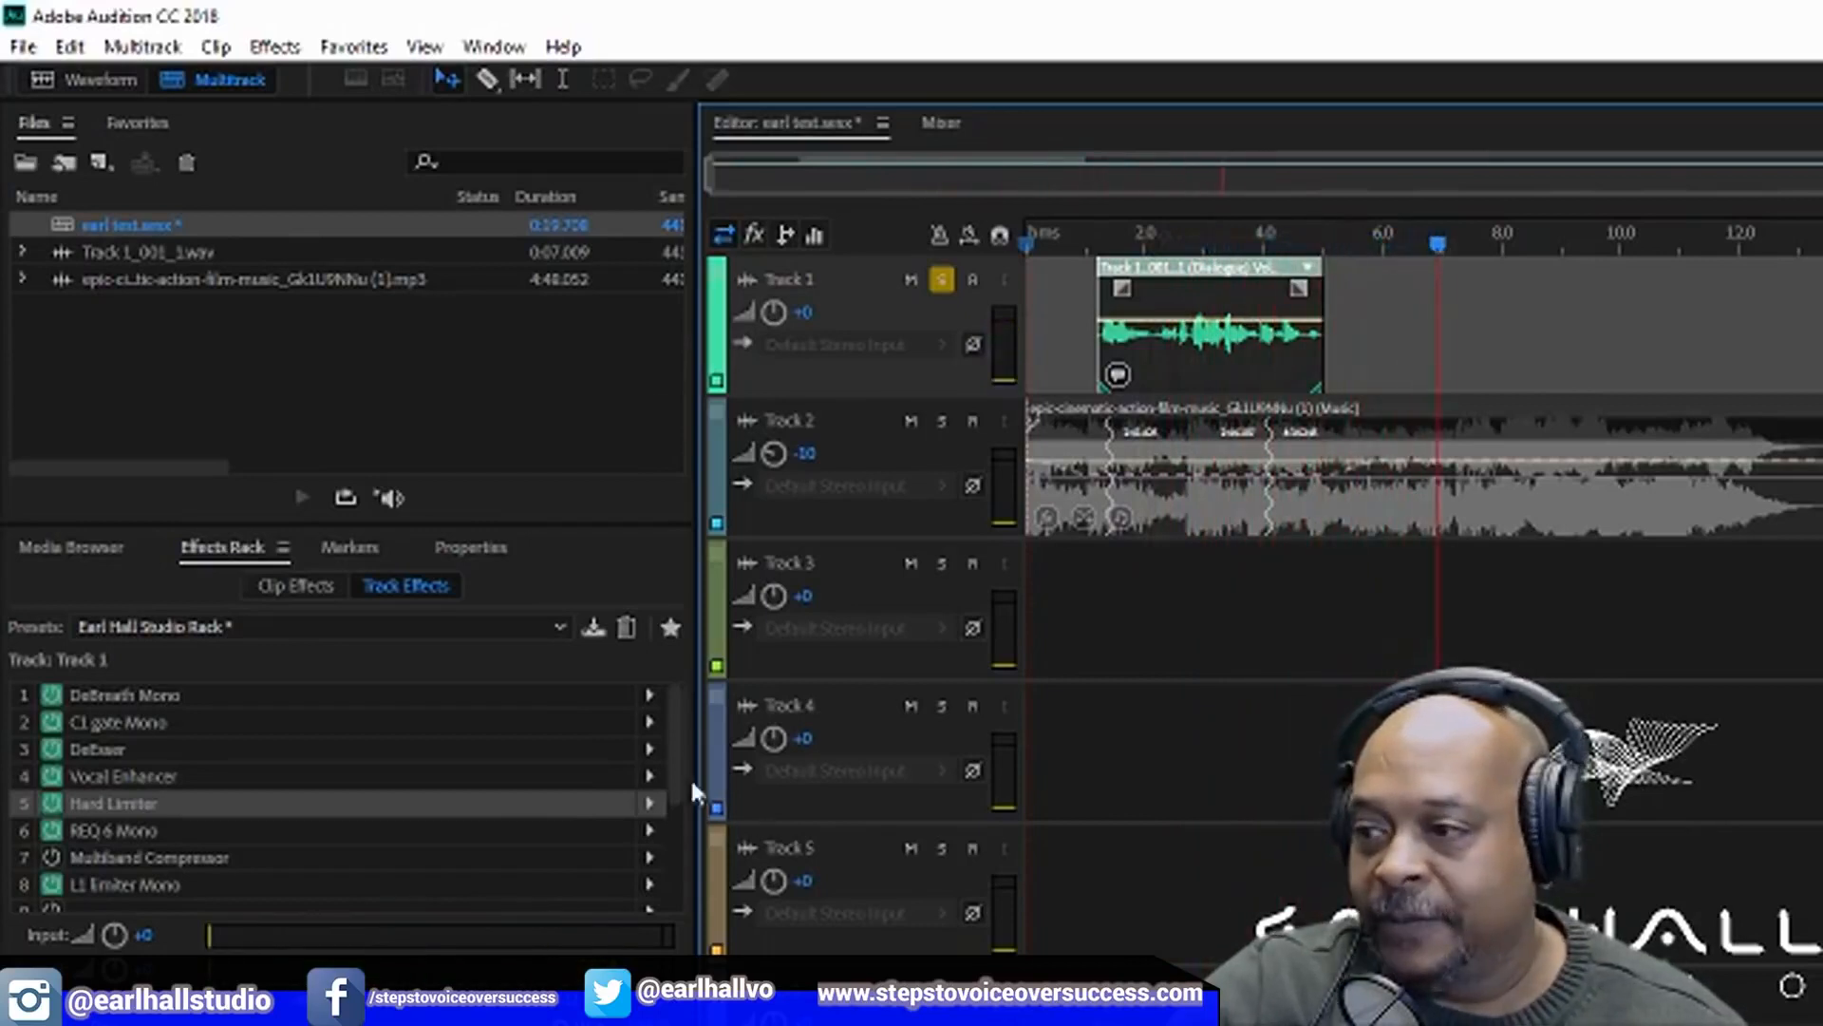
left_click(1126, 242)
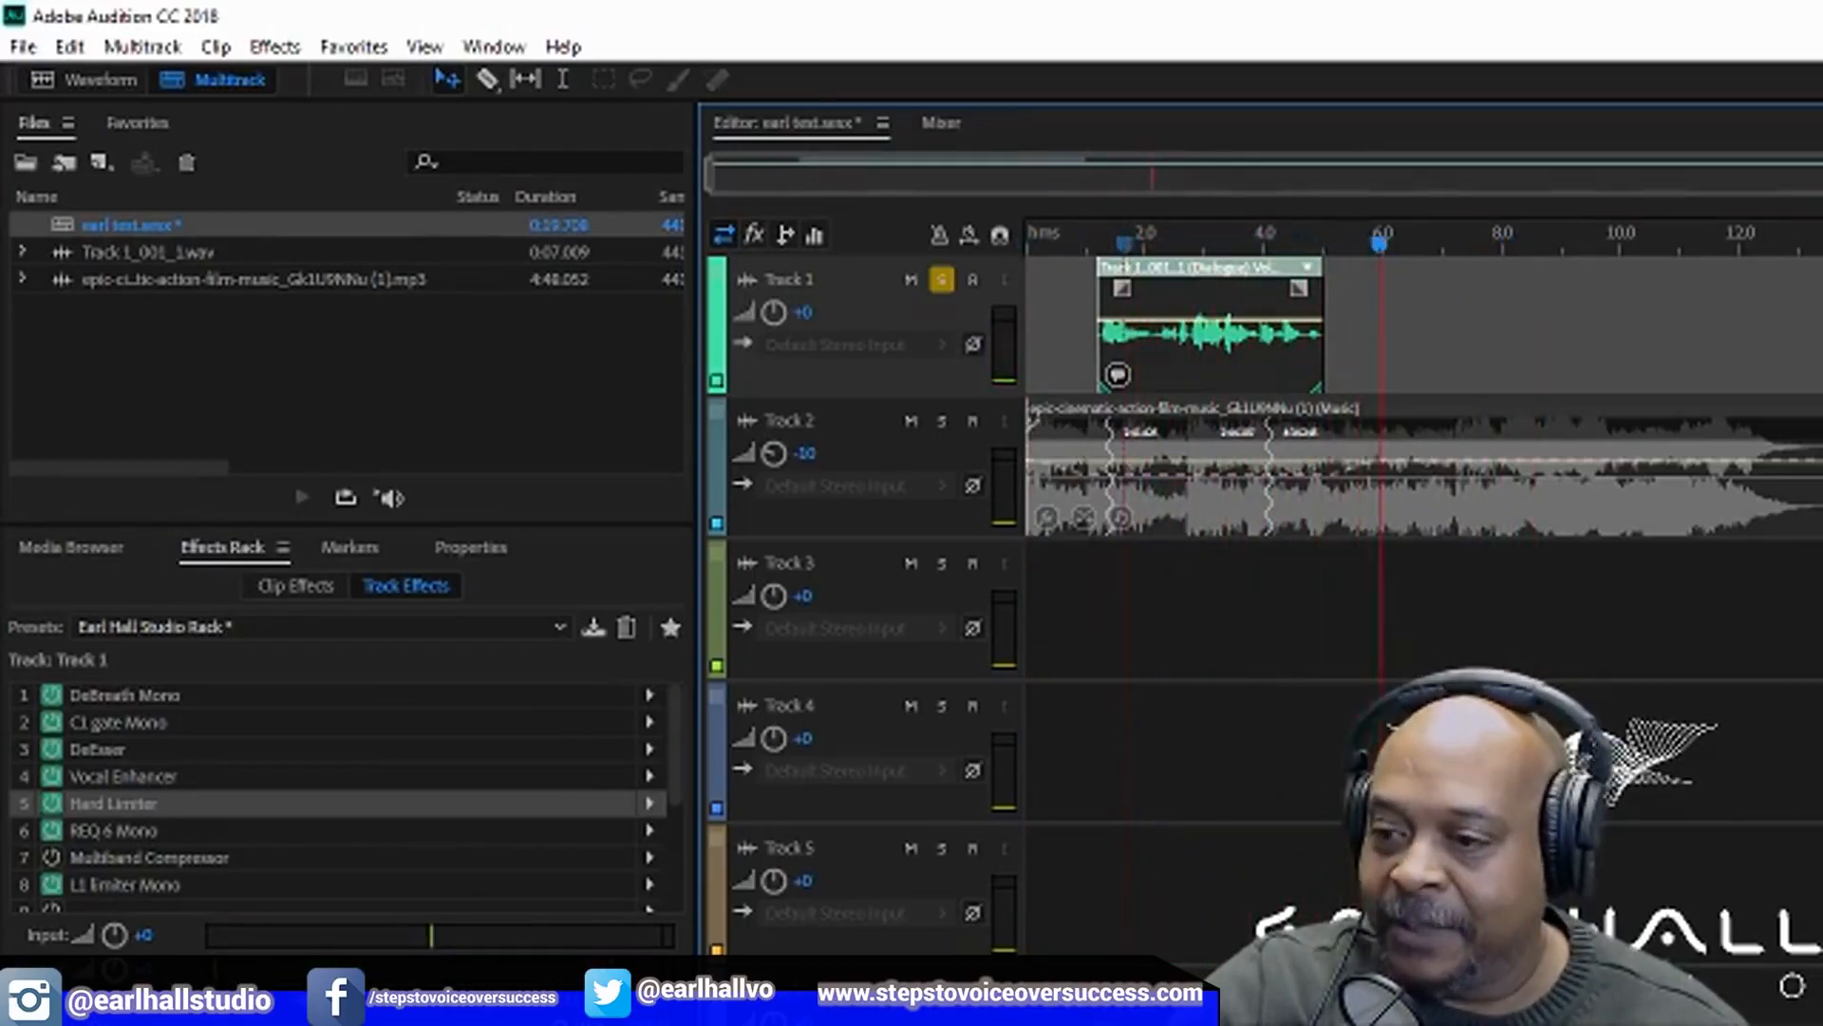
key("space")
double_click(163, 883)
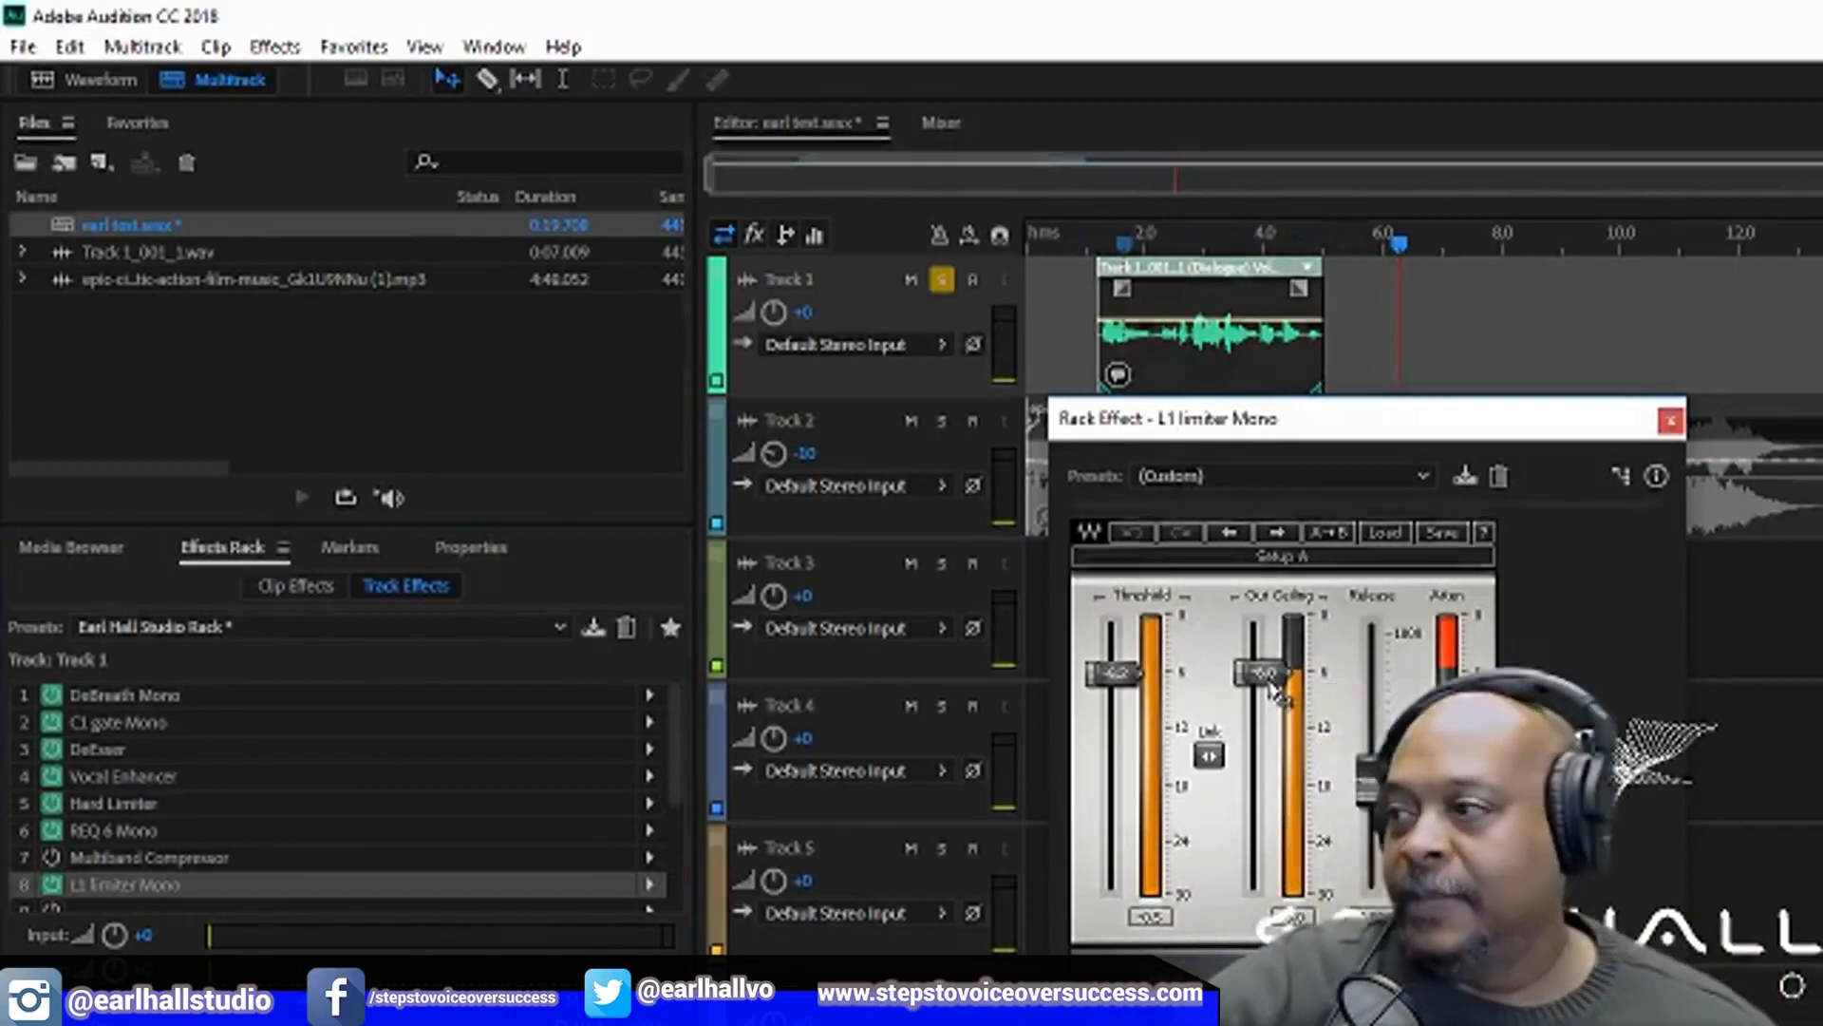
left_click(1669, 421)
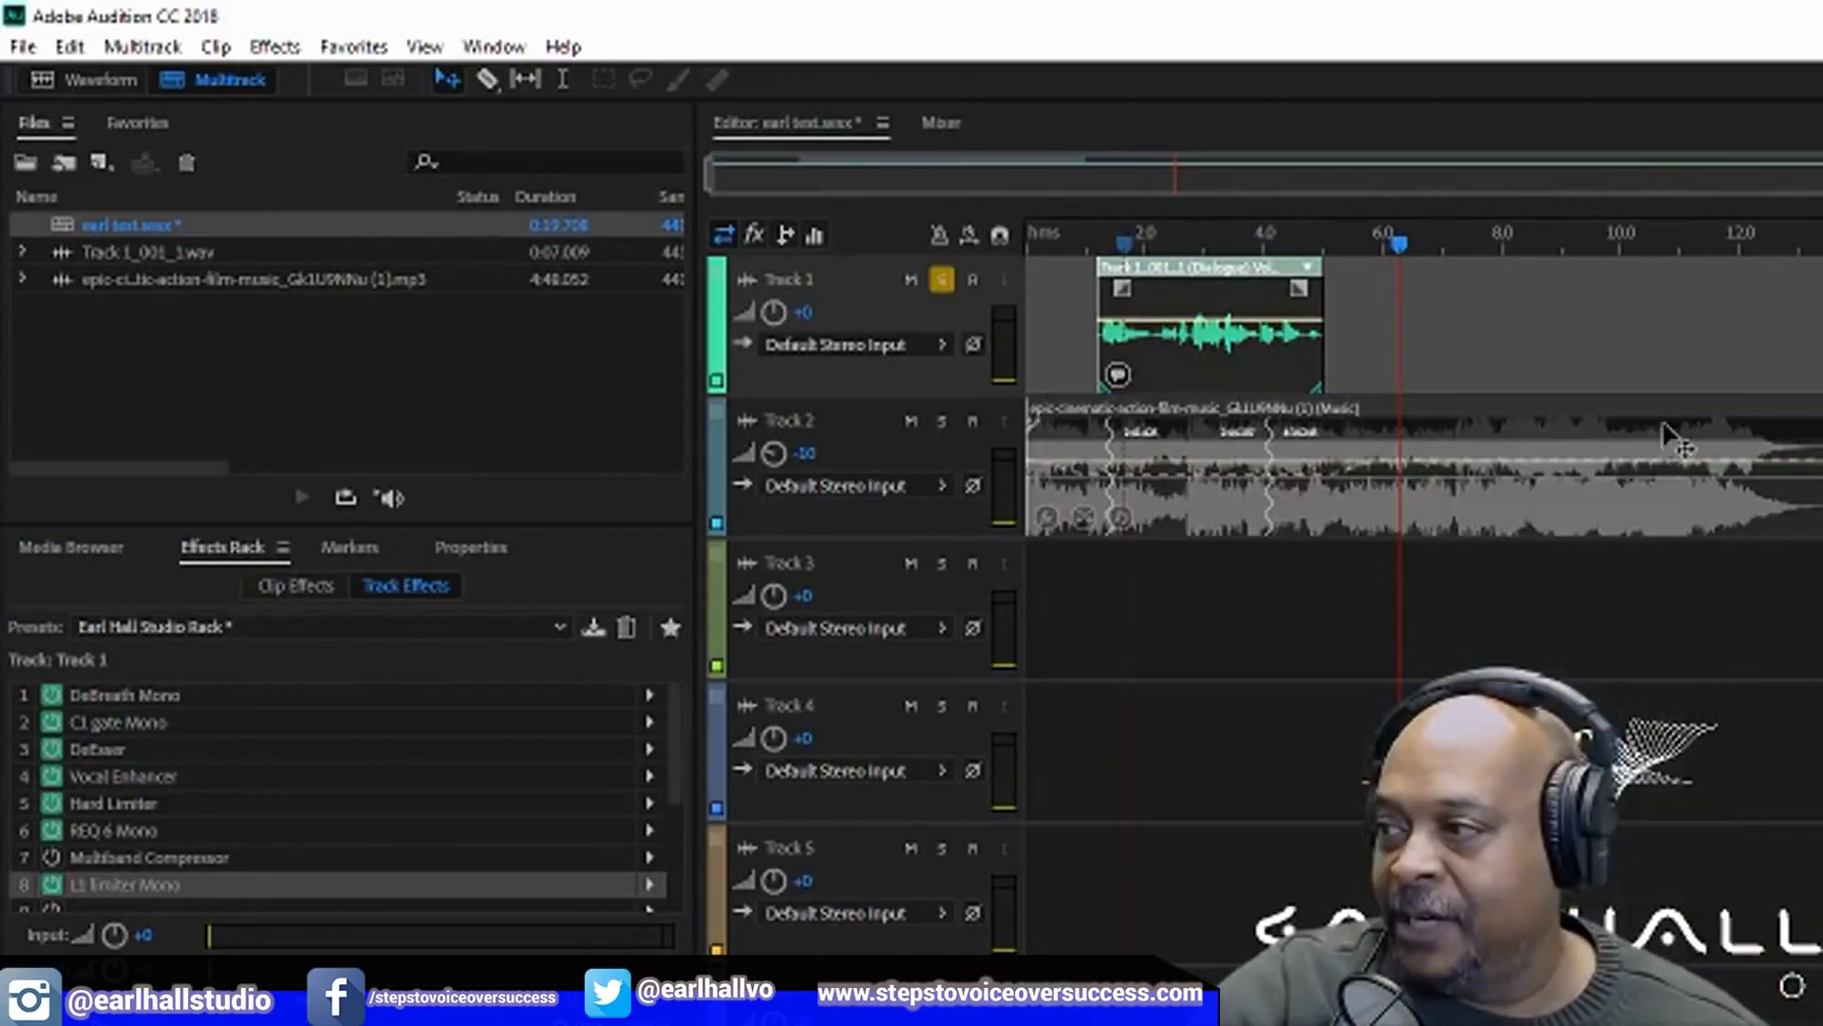
Unsolo Track 1 and play the voice with the ducked music from the session start
left_click(942, 280)
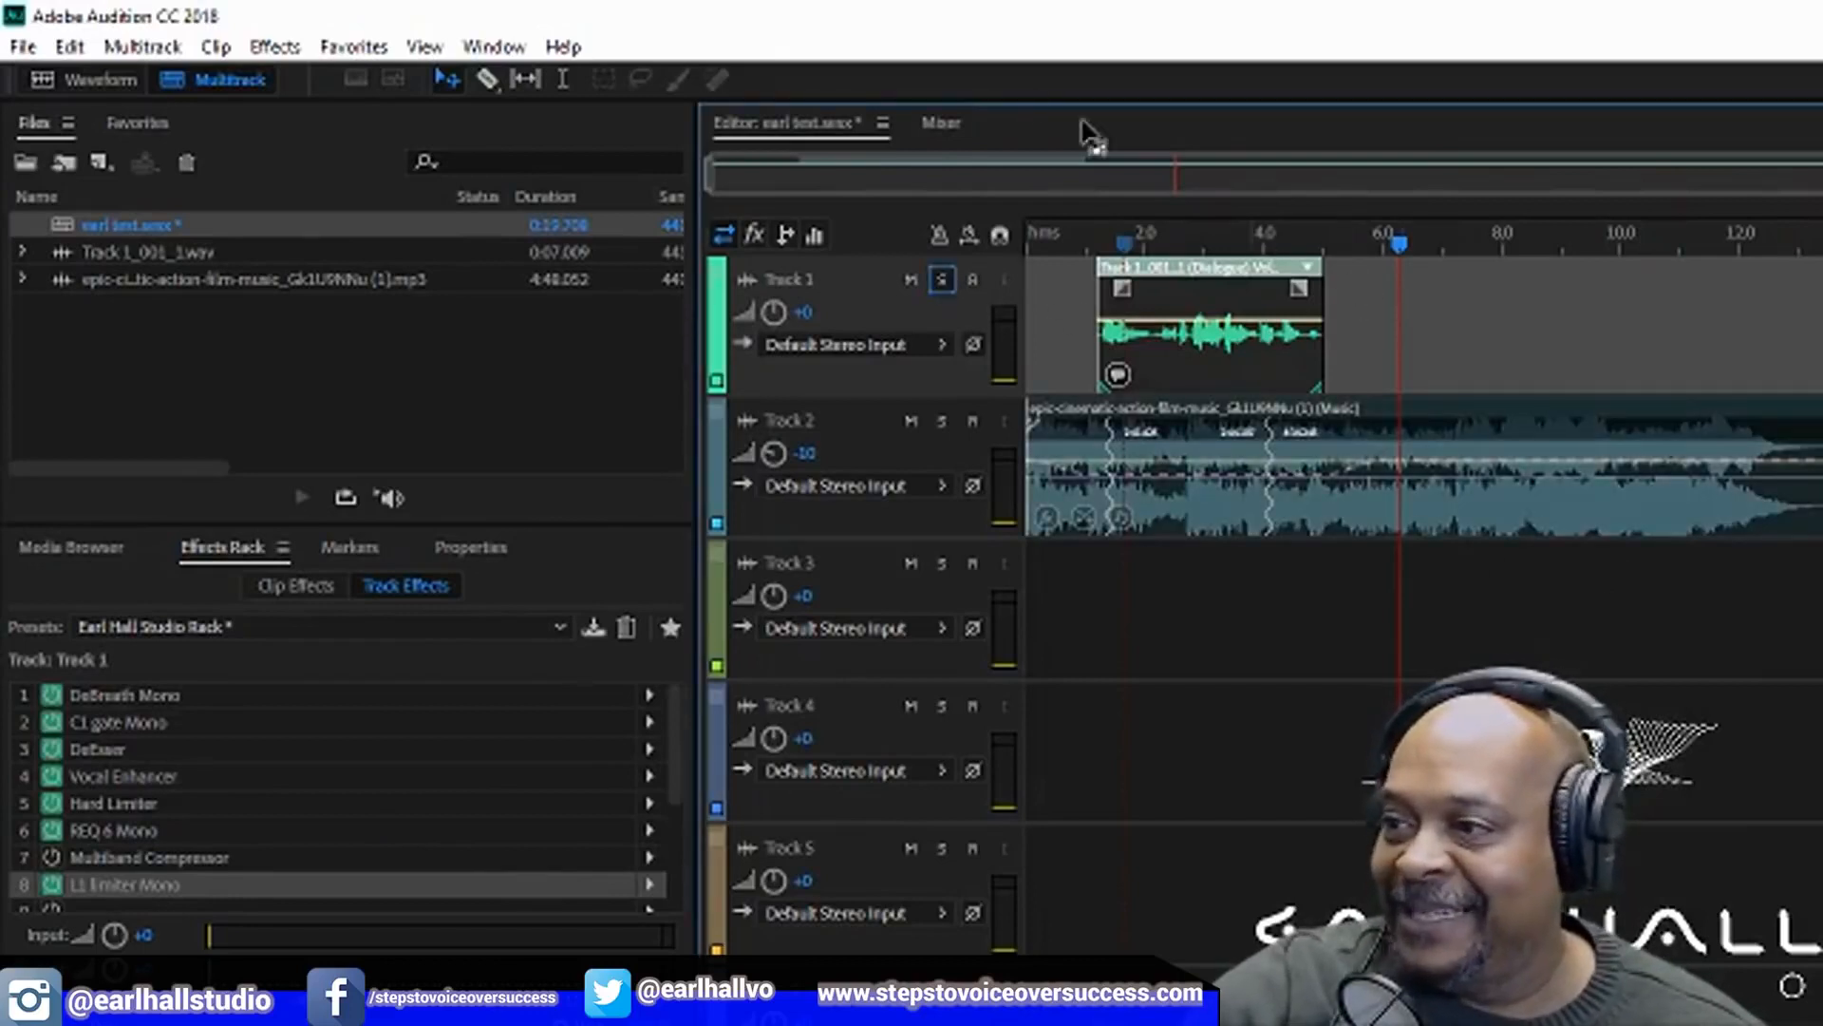
left_click_drag(1125, 249, 966, 245)
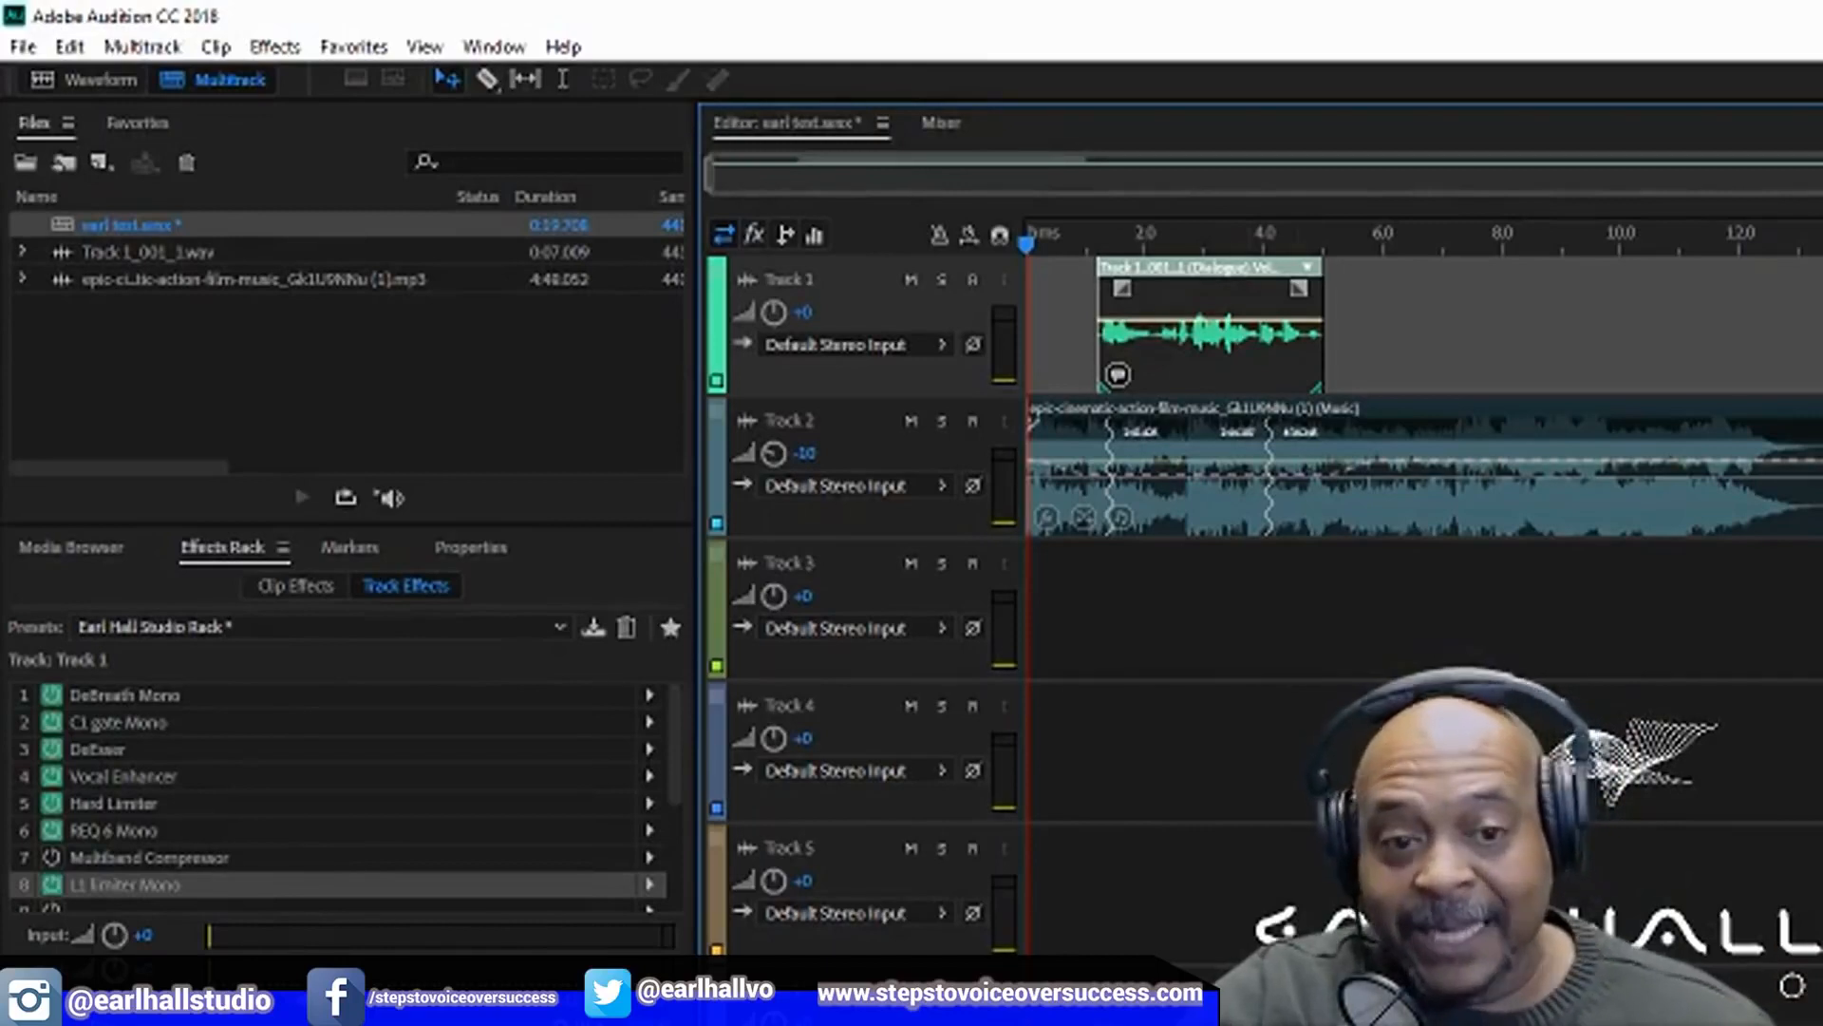
key("space")
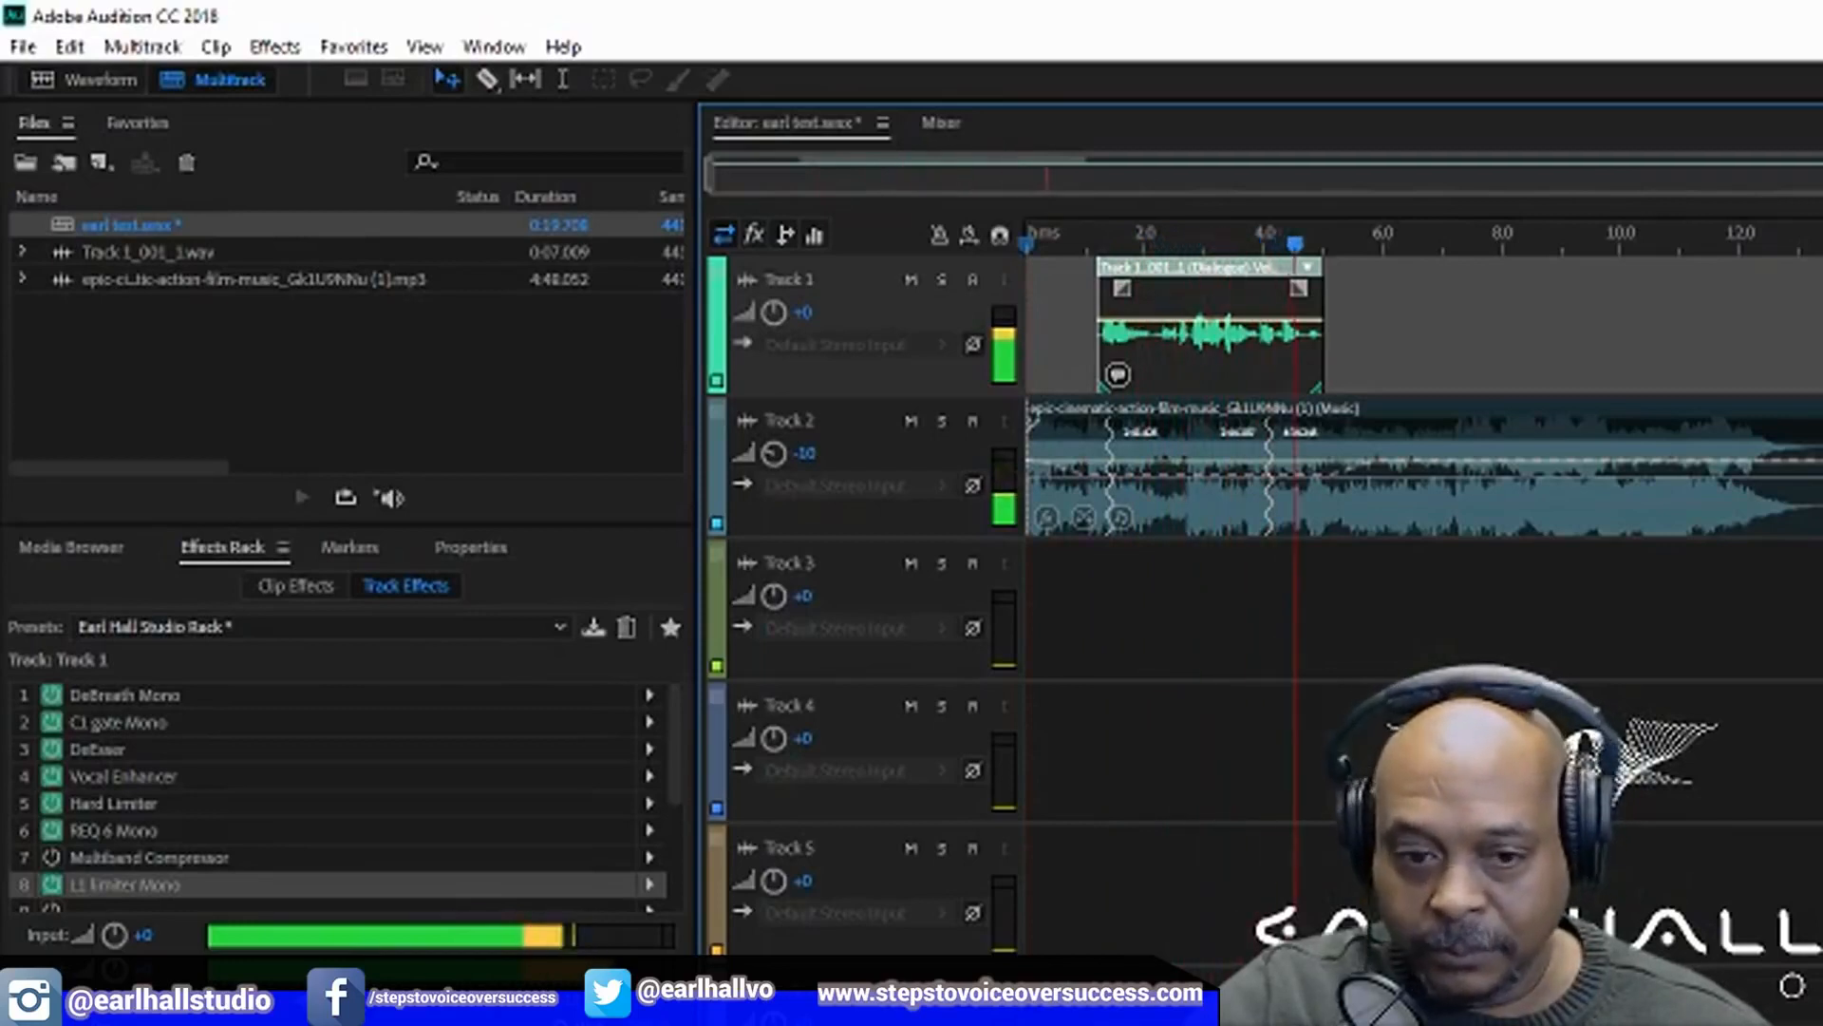
key("space")
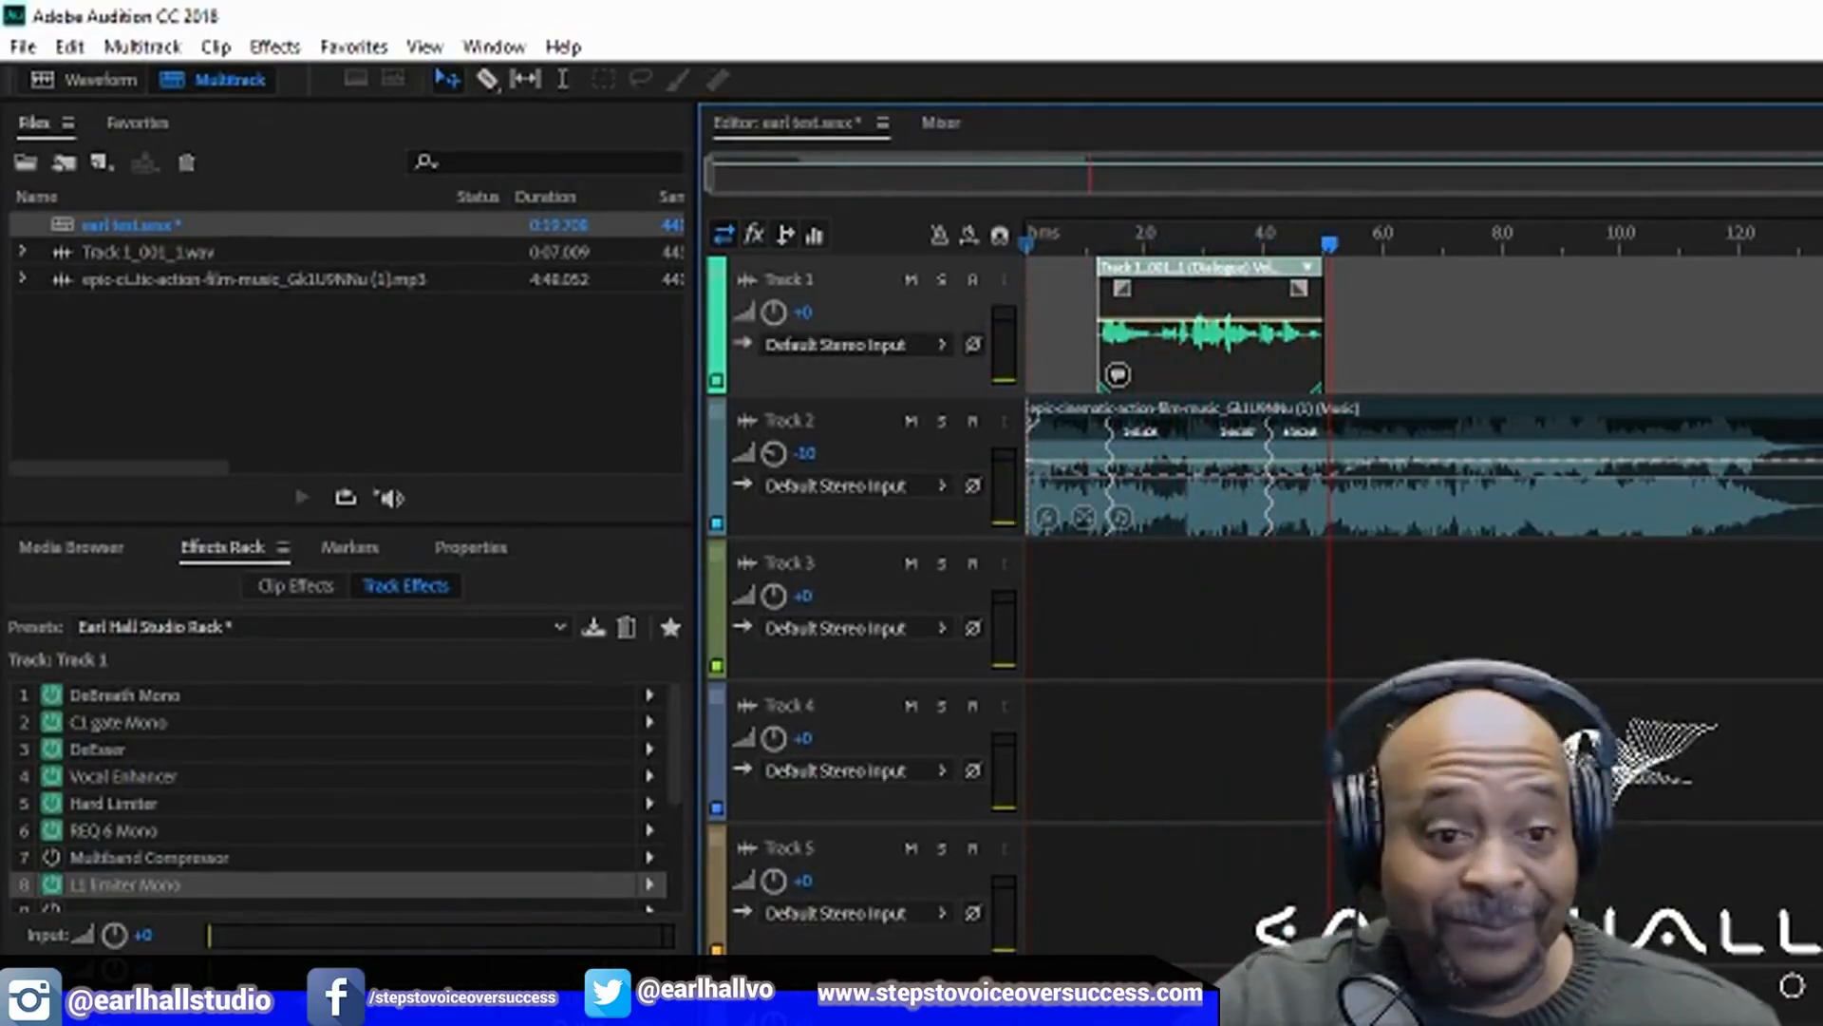